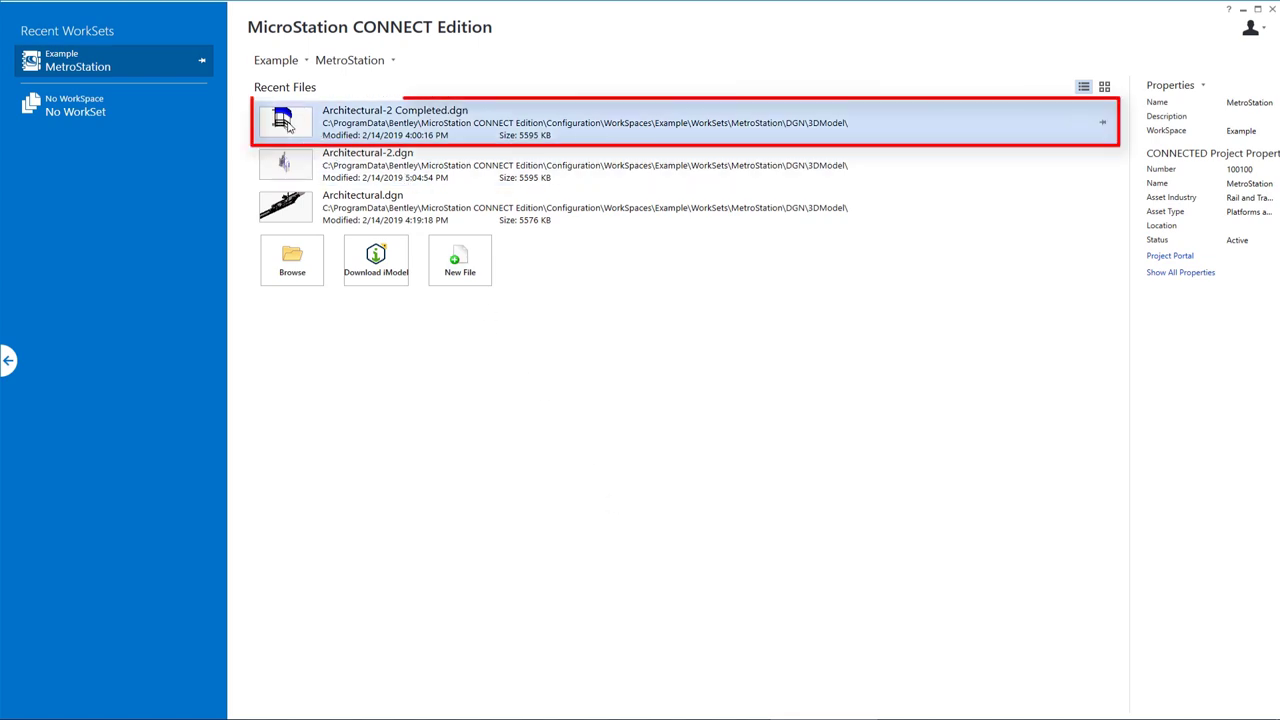
Open Architectural-2 Completed.dgn for reference, and switch to Architectural-2.dgn in the same 3DModel folder.
{"action": "left_click", "coordinate": [285, 120]}
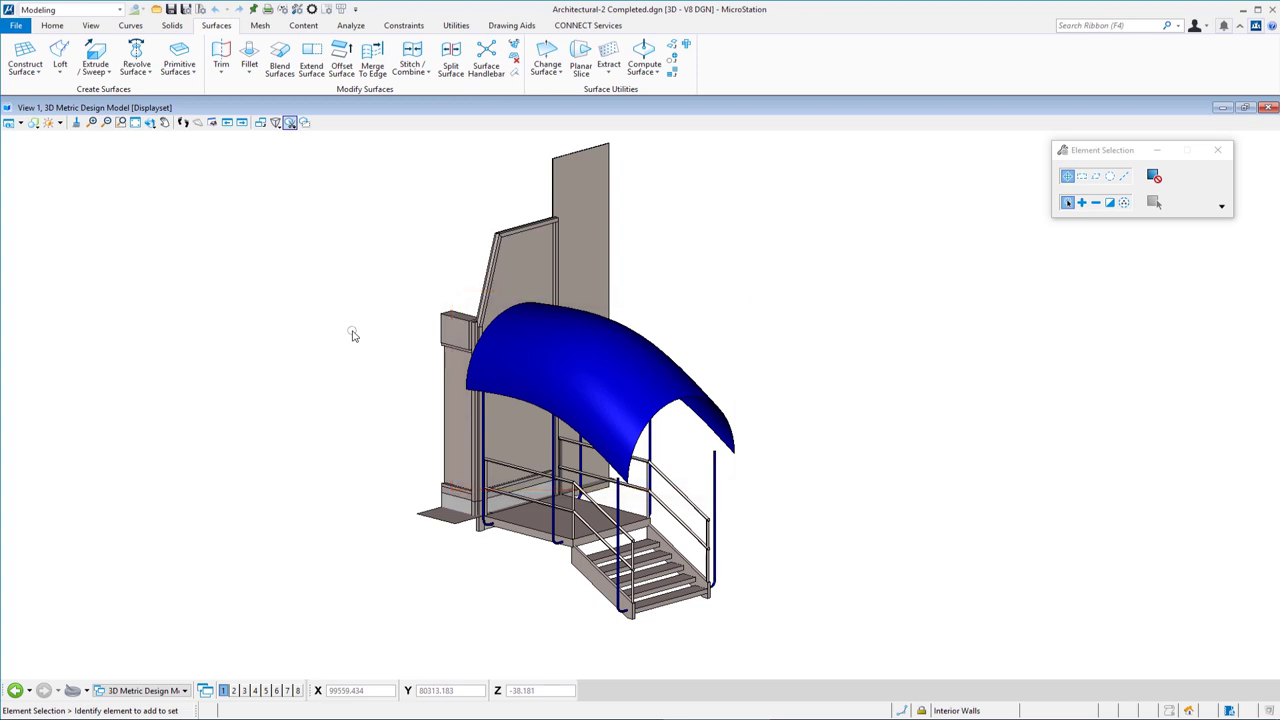
{"action": "left_click", "coordinate": [155, 11]}
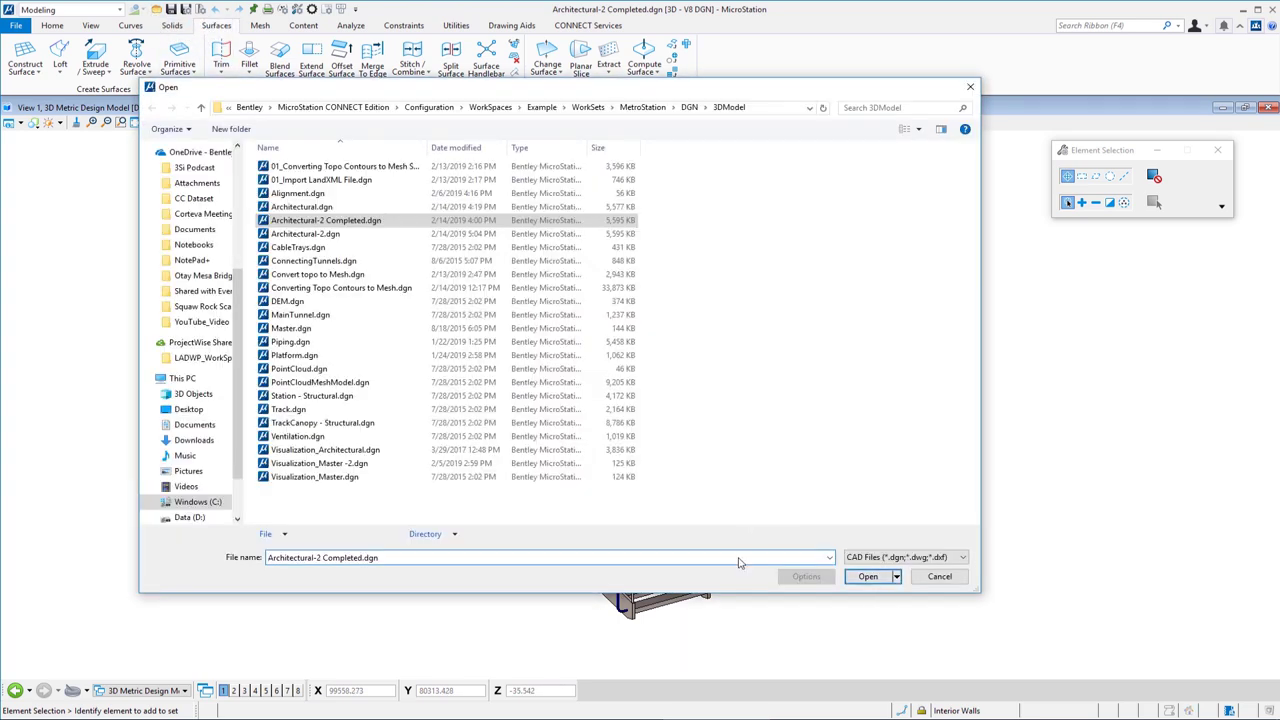
{"action": "left_click", "coordinate": [345, 235]}
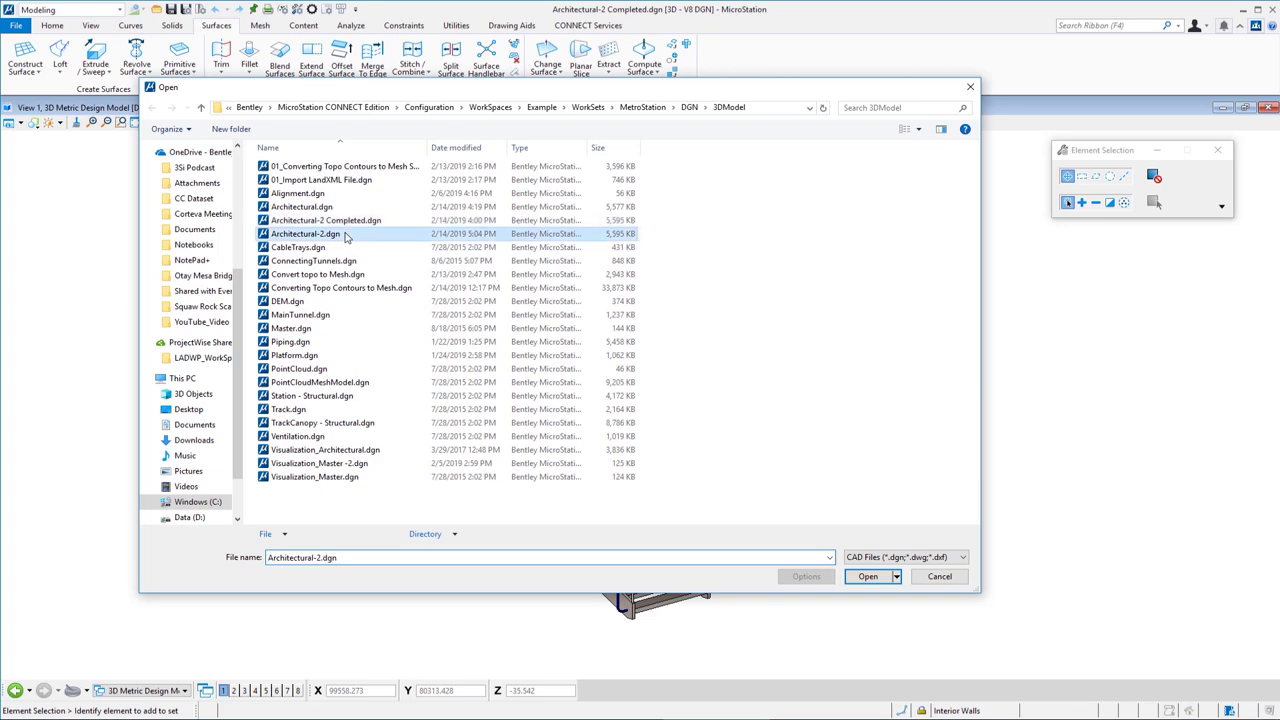
{"action": "left_click", "coordinate": [867, 577]}
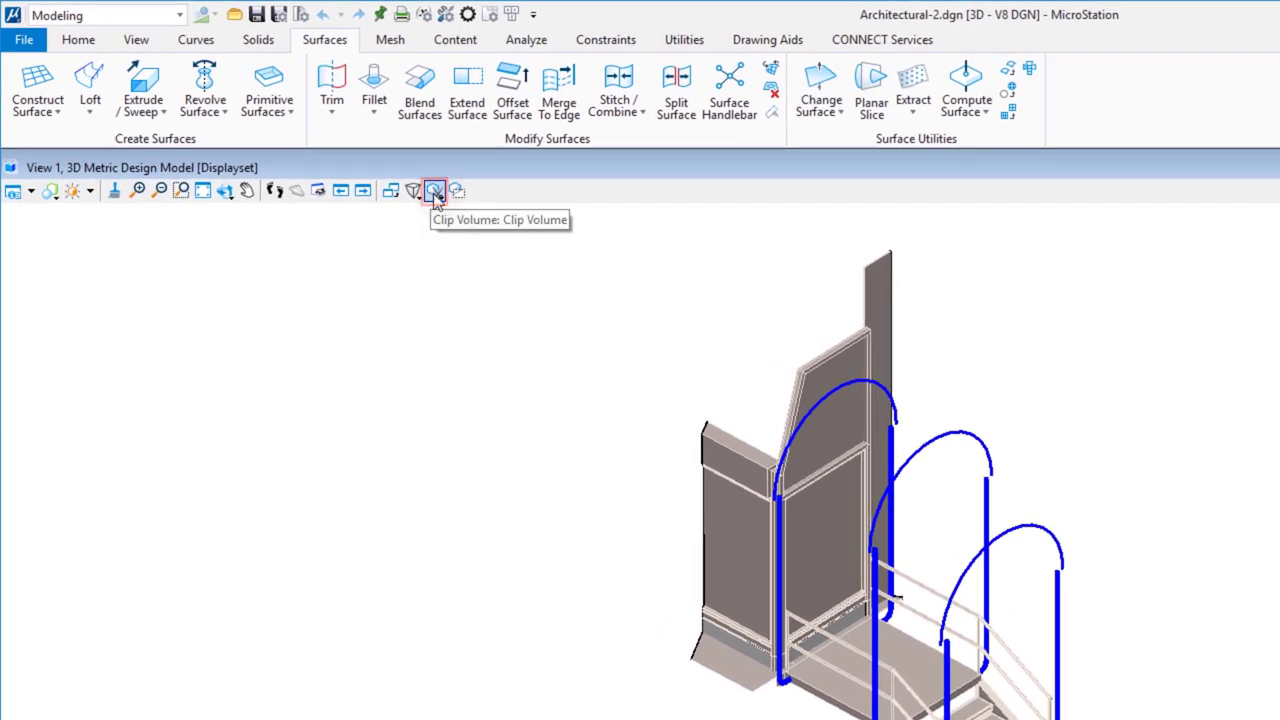
Float the Clip Volume tools as a toolbox and clear the clip volume from View 1.
{"action": "left_click", "coordinate": [435, 193]}
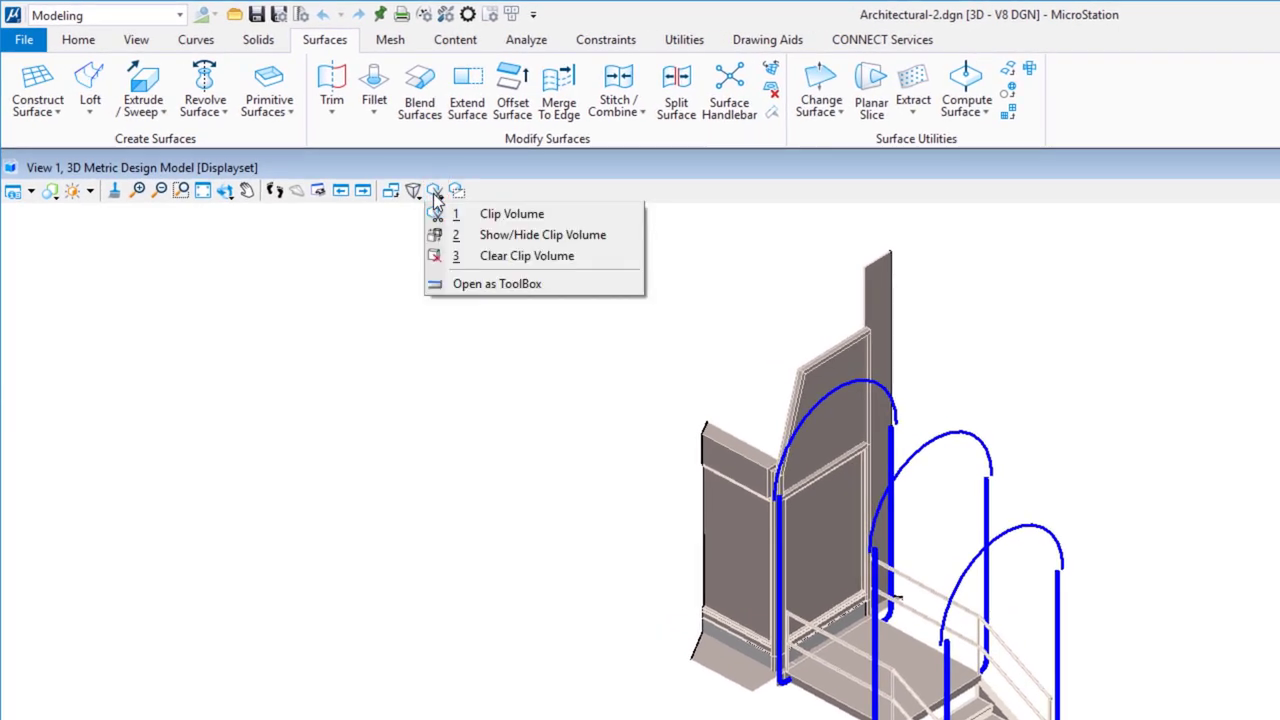
{"action": "left_click", "coordinate": [480, 286]}
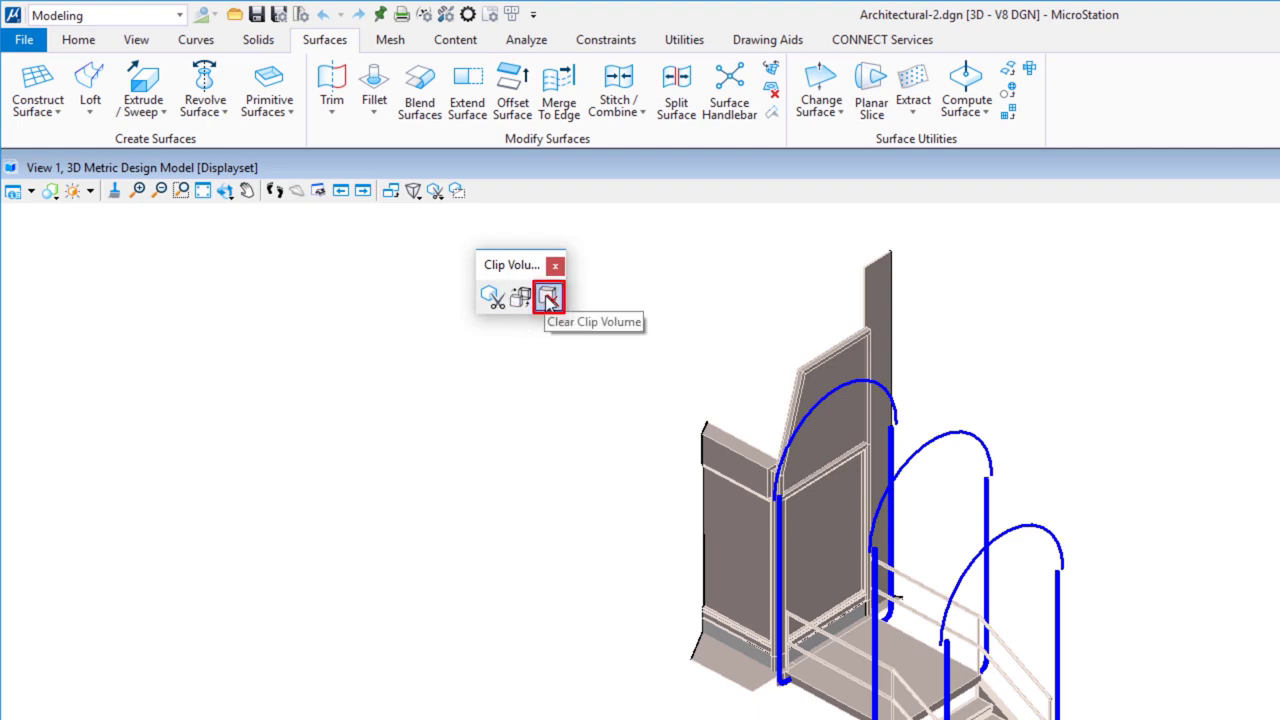
{"action": "left_click", "coordinate": [548, 298]}
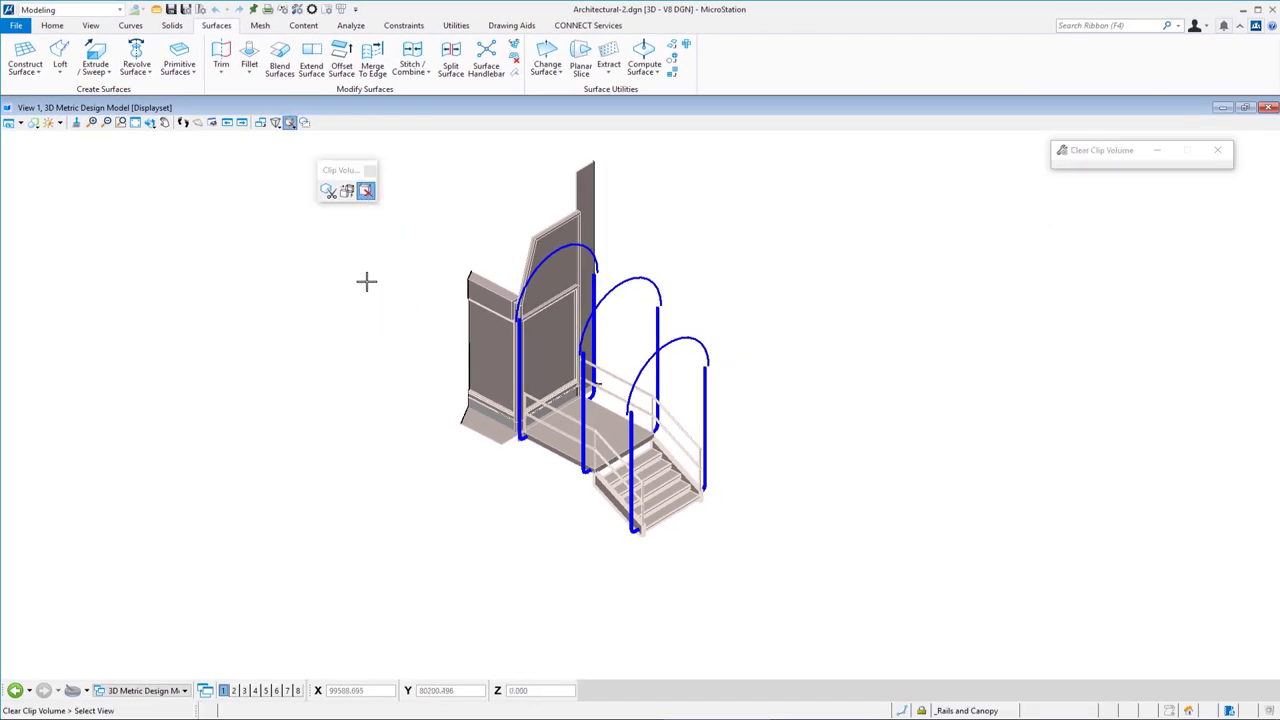
{"action": "left_click", "coordinate": [357, 332]}
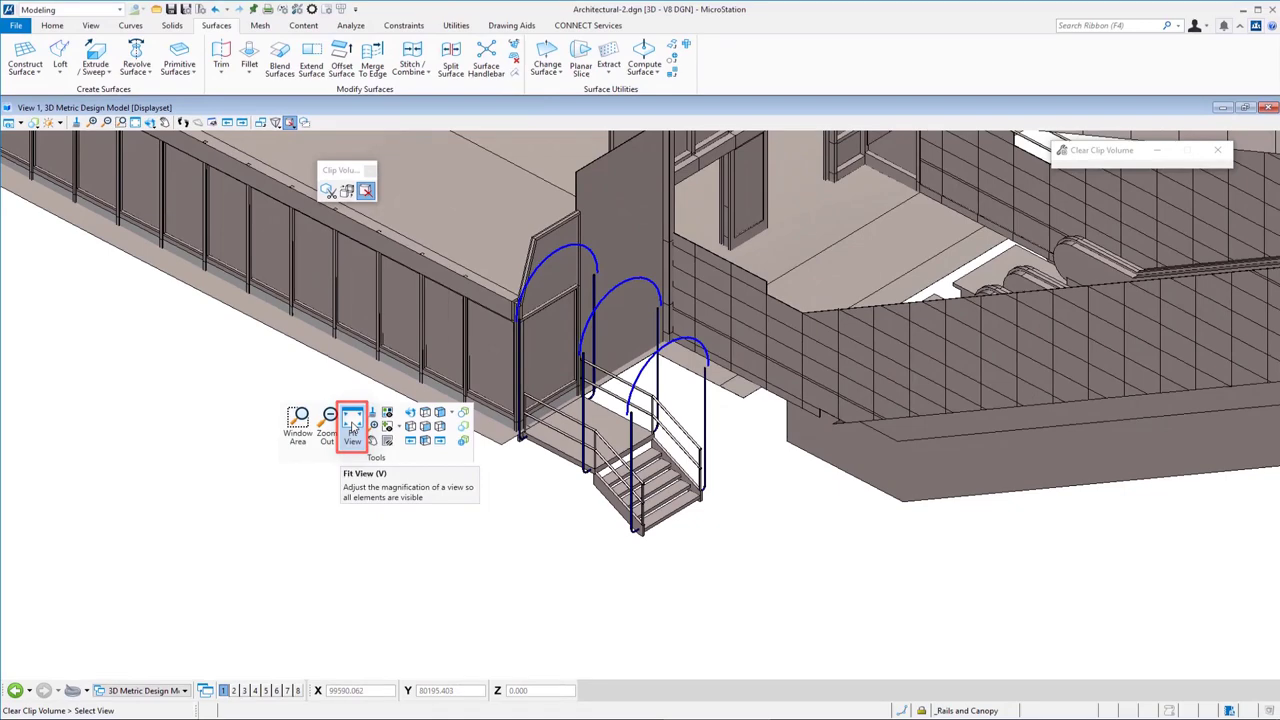
Fit the model in a top view and apply a clip volume by 2 points around the stairs and blue canopy arcs.
{"action": "left_click", "coordinate": [532, 368]}
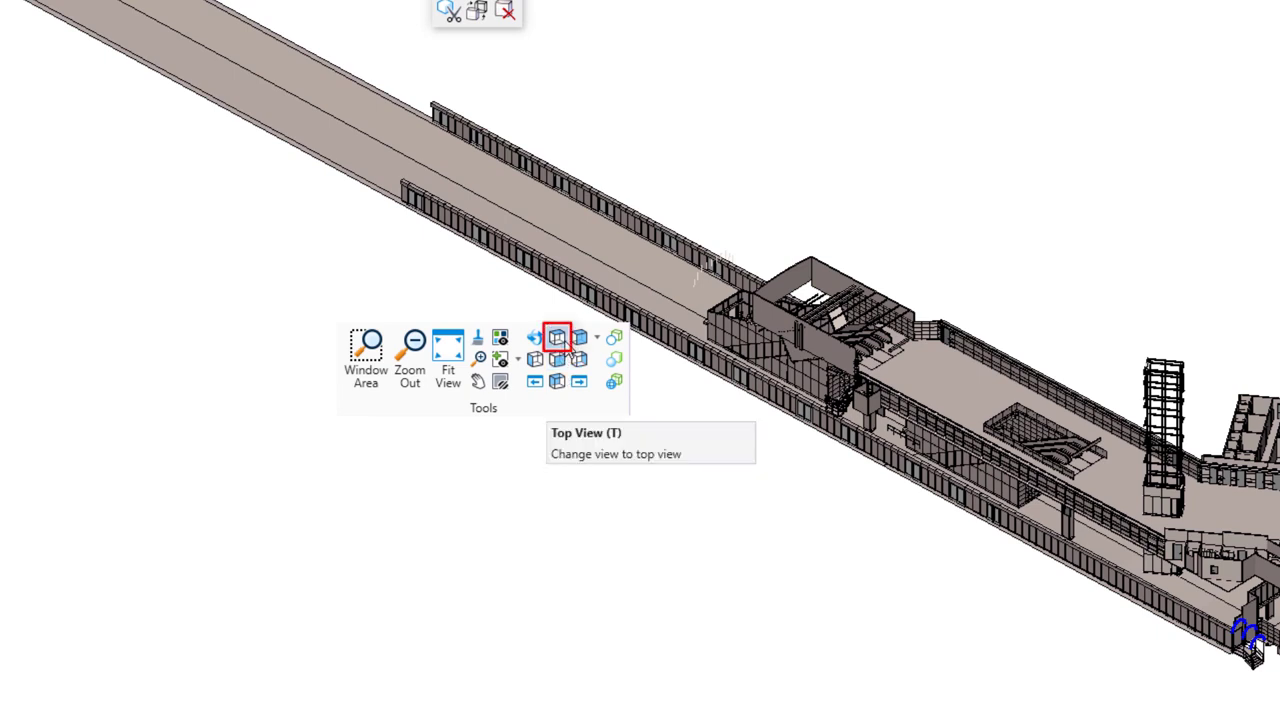
{"action": "left_click", "coordinate": [564, 342]}
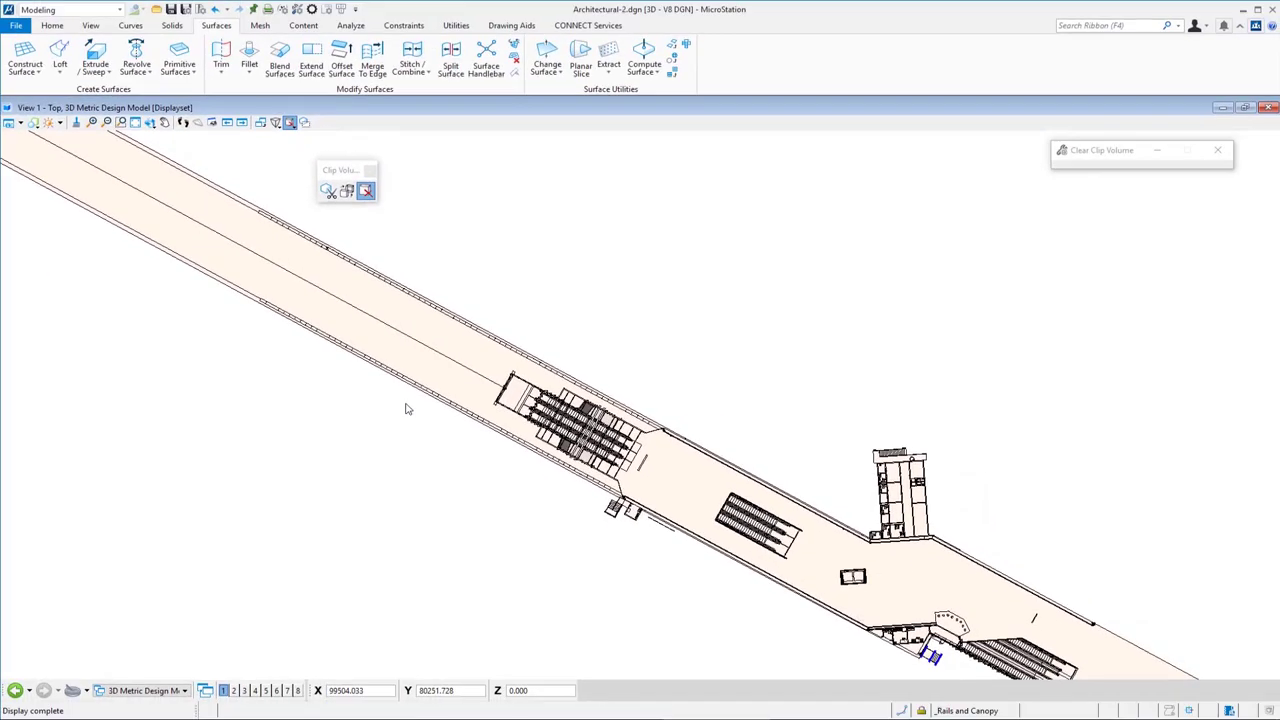
{"action": "middle_click_drag", "start_coordinate": [867, 643], "coordinate": [482, 366]}
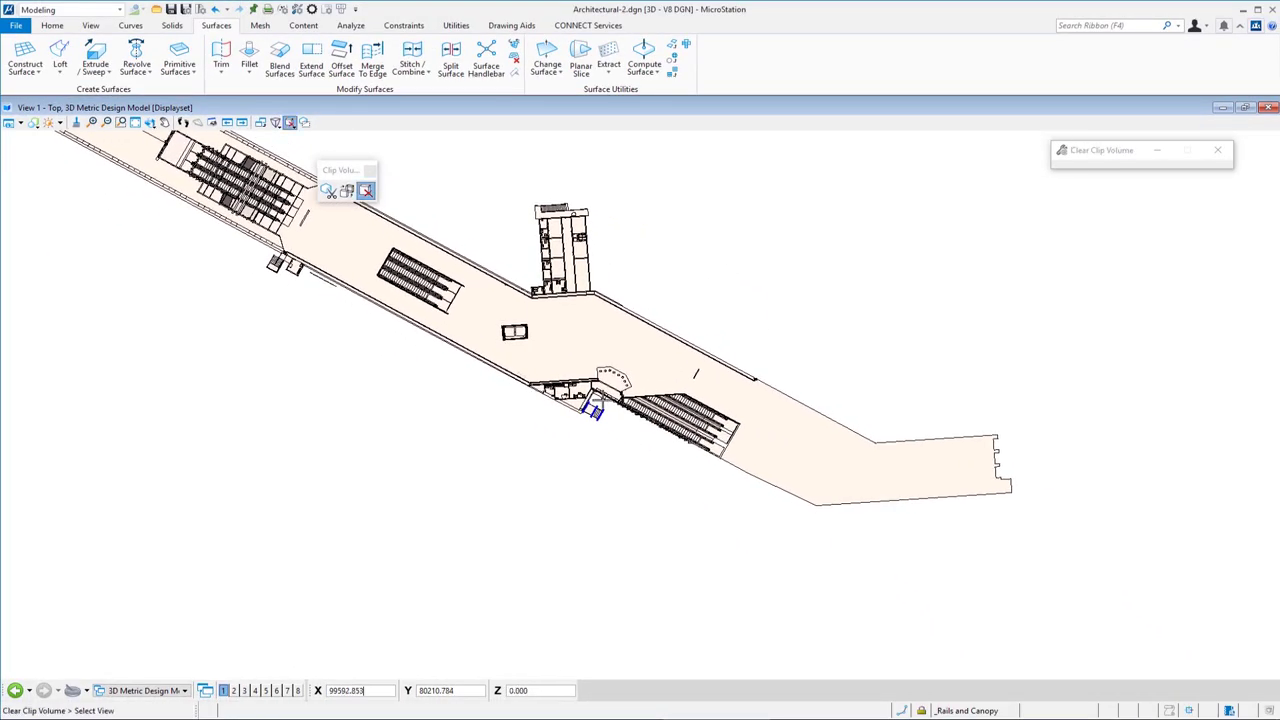
{"action": "scroll", "coordinate": [593, 410], "scroll_direction": "up", "scroll_amount": 8}
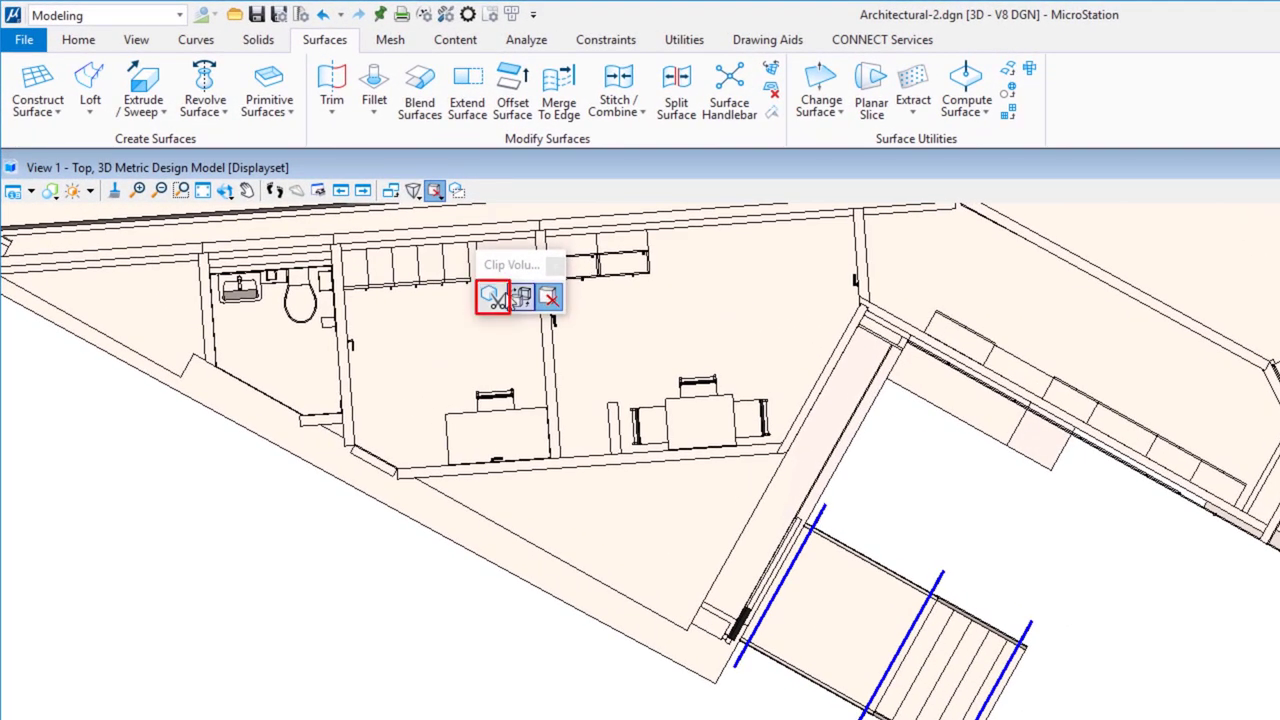
{"action": "left_click", "coordinate": [492, 297]}
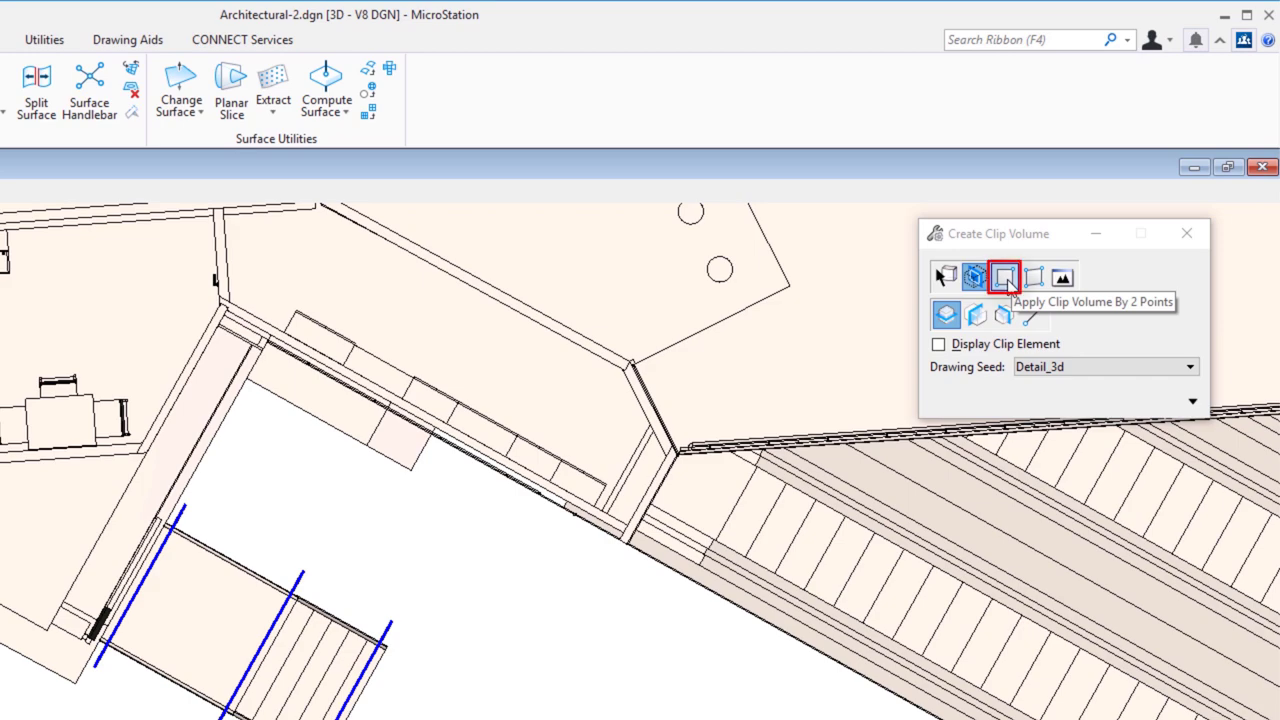
{"action": "left_click", "coordinate": [1005, 279]}
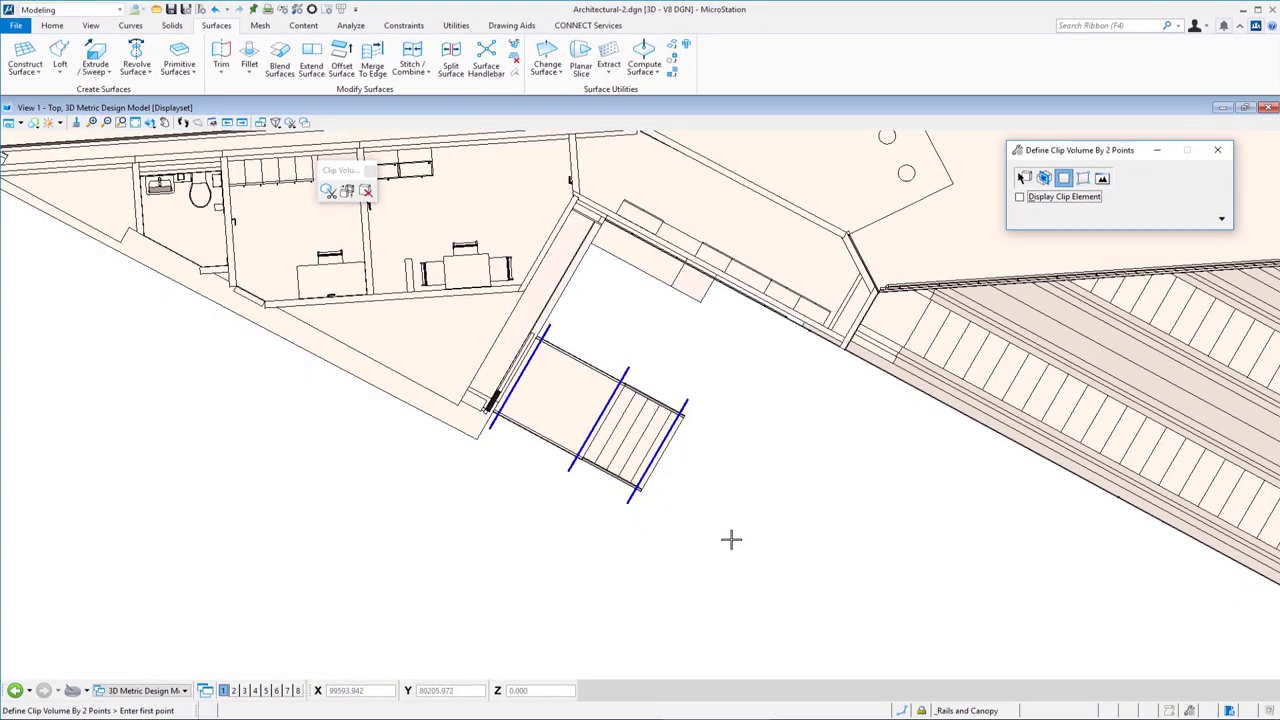
{"action": "left_click", "coordinate": [729, 542]}
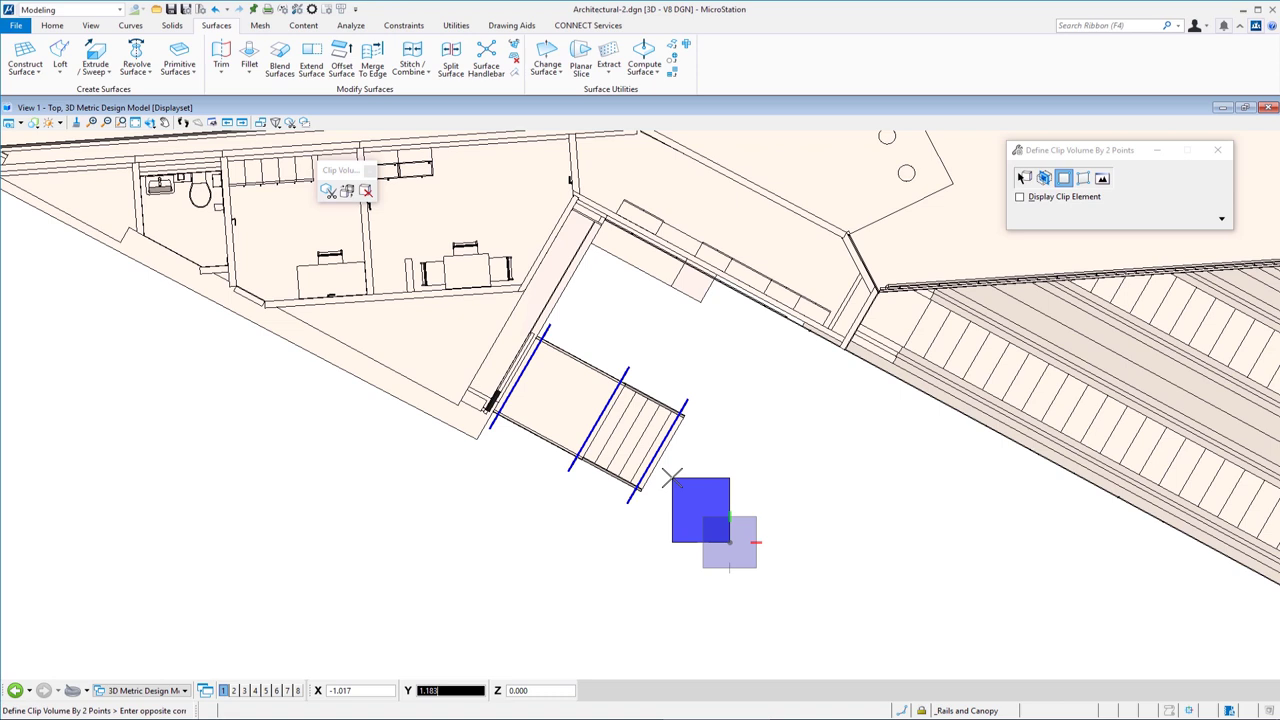
{"action": "left_click", "coordinate": [413, 311]}
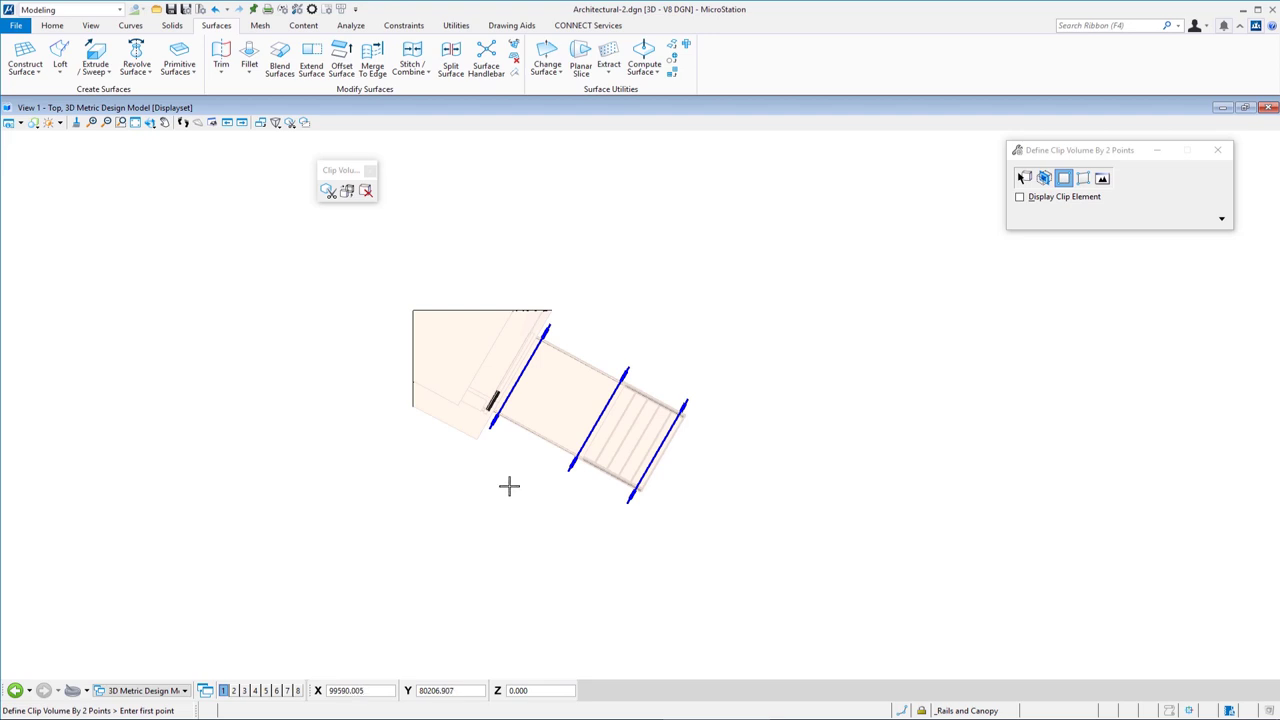
In the Modeling workflow, loft a parametric surface through the three blue arcs above the stairs, with the profiles hidden.
{"action": "middle_click_drag", "start_coordinate": [509, 486], "coordinate": [435, 358], "text": "shift"}
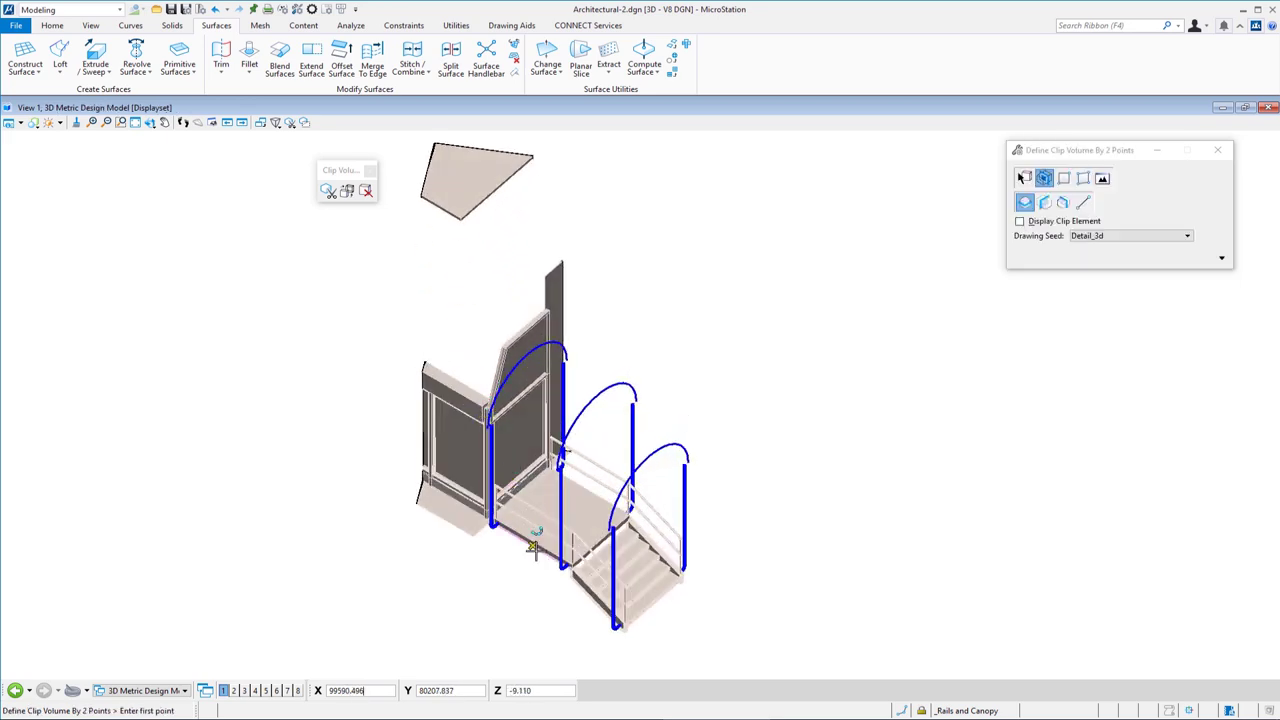
{"action": "middle_click_drag", "start_coordinate": [545, 478], "coordinate": [565, 421]}
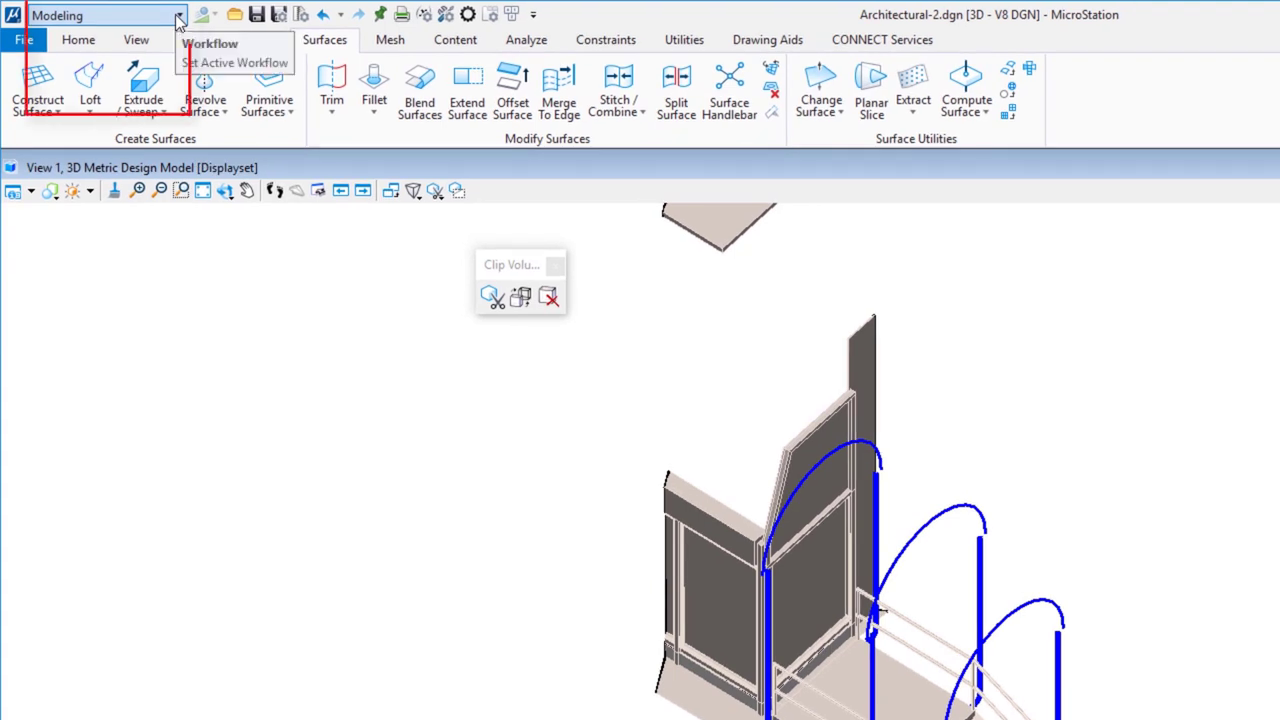
{"action": "left_click", "coordinate": [178, 17]}
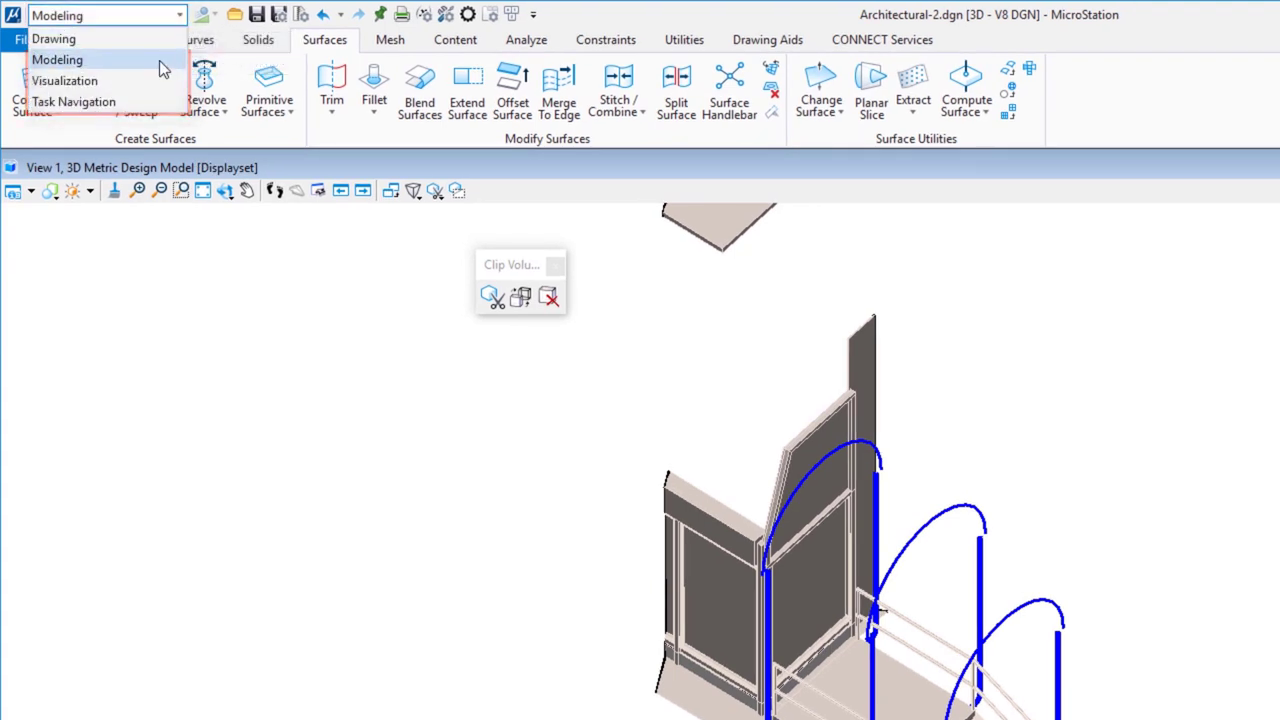
{"action": "left_click", "coordinate": [160, 59]}
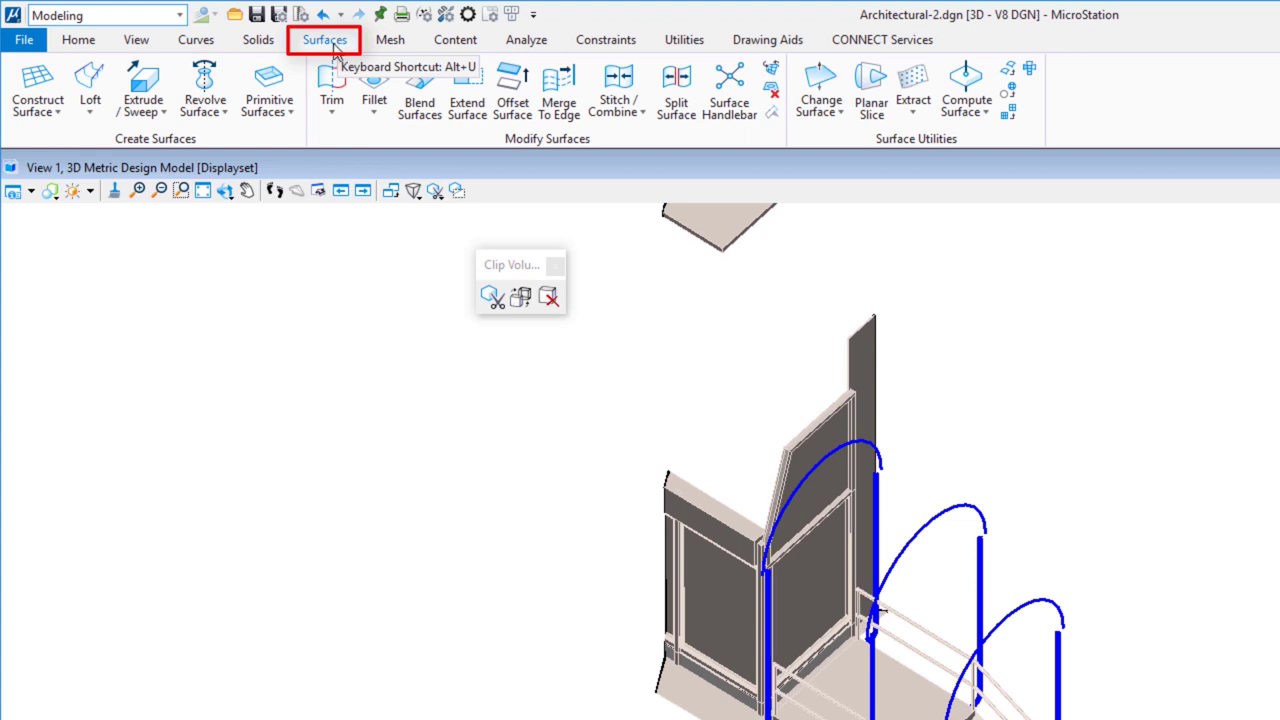
{"action": "left_click", "coordinate": [90, 119]}
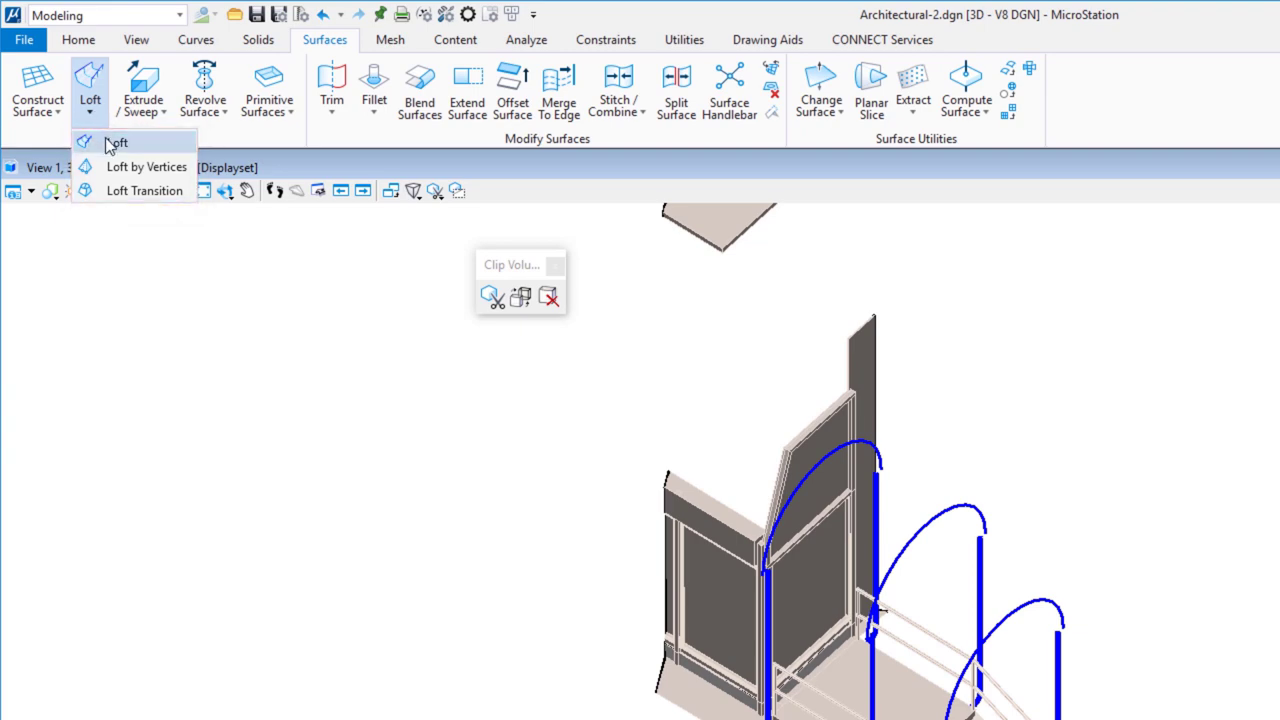
{"action": "left_click", "coordinate": [112, 143]}
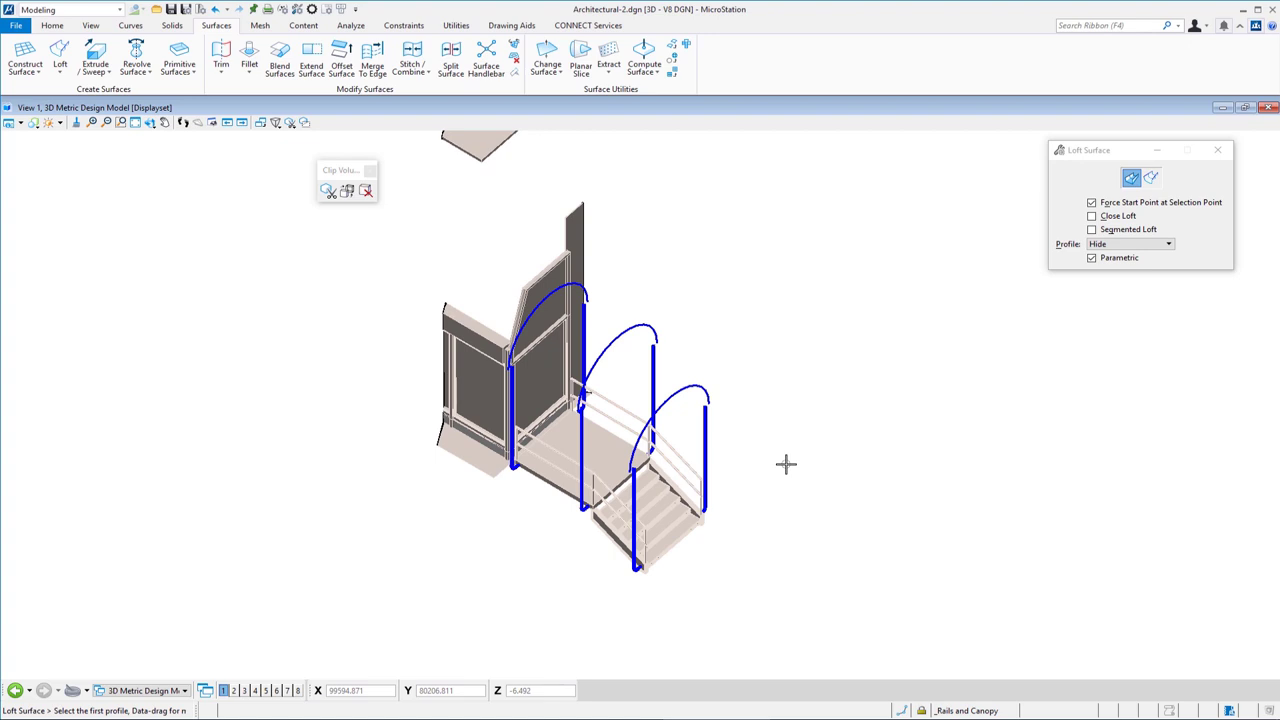
{"action": "left_click_drag", "start_coordinate": [728, 473], "coordinate": [511, 280]}
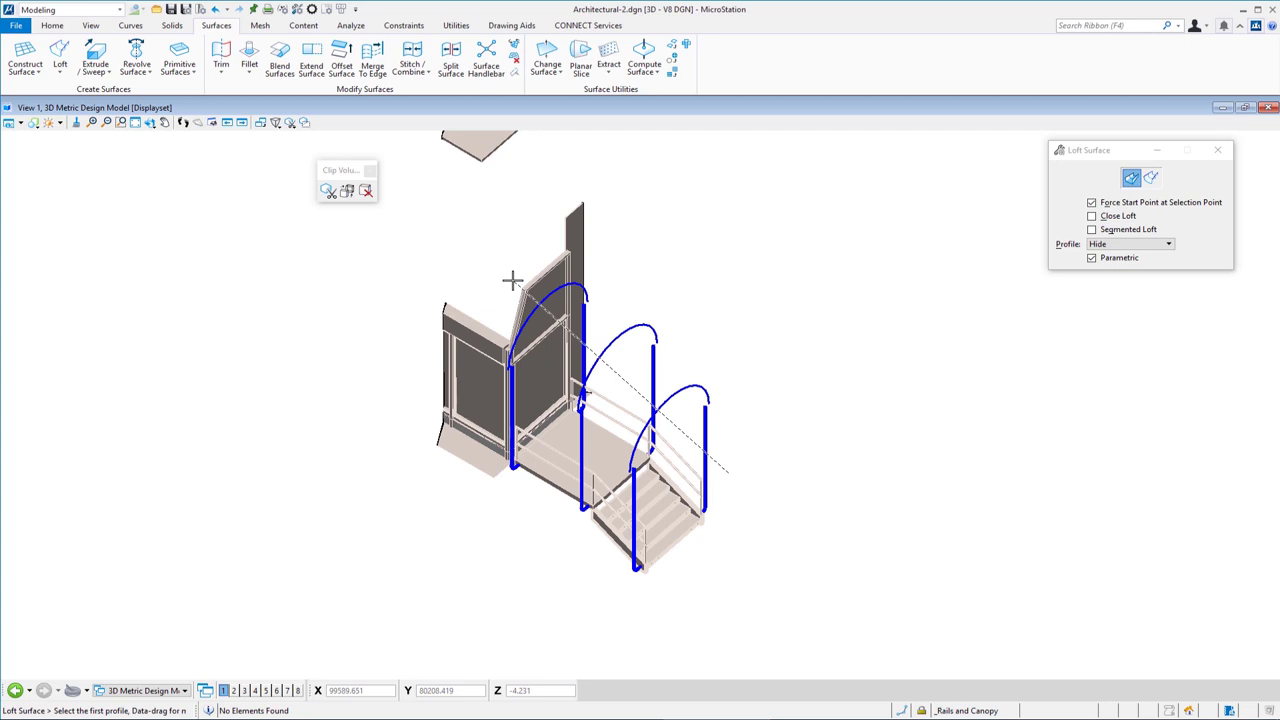
{"action": "left_click_drag", "start_coordinate": [511, 280], "coordinate": [511, 280]}
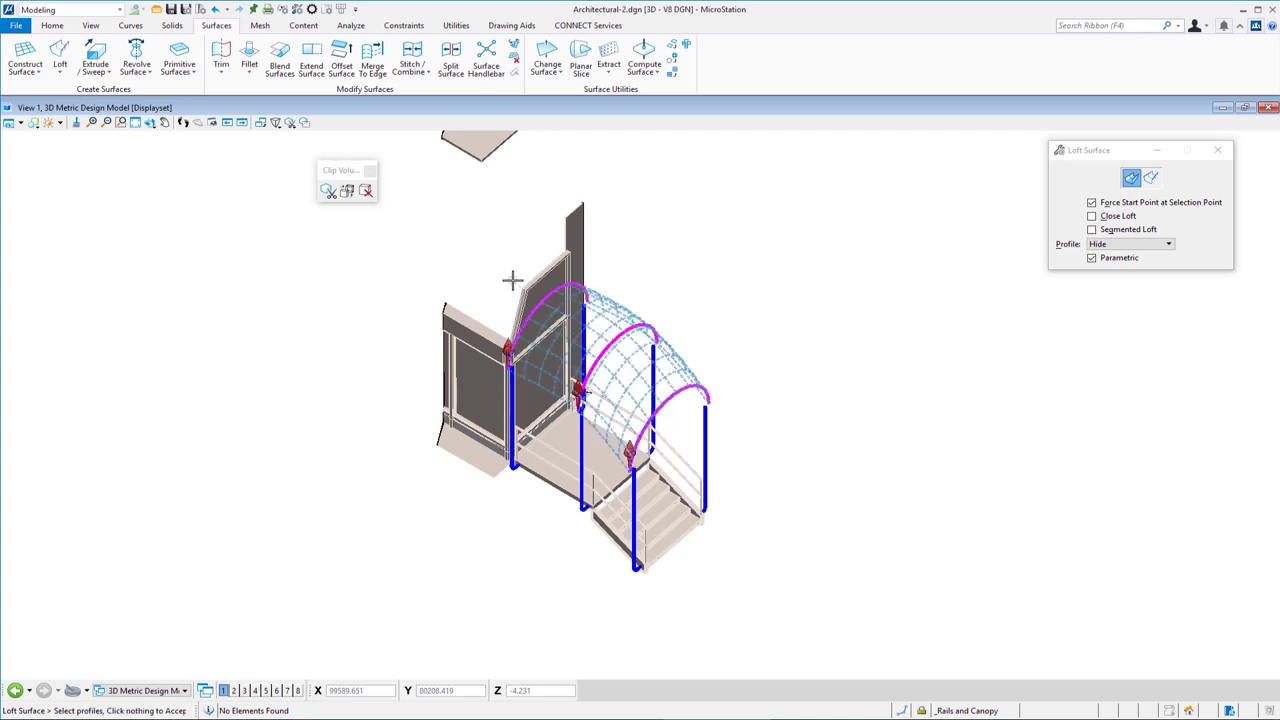
{"action": "left_click", "coordinate": [704, 334]}
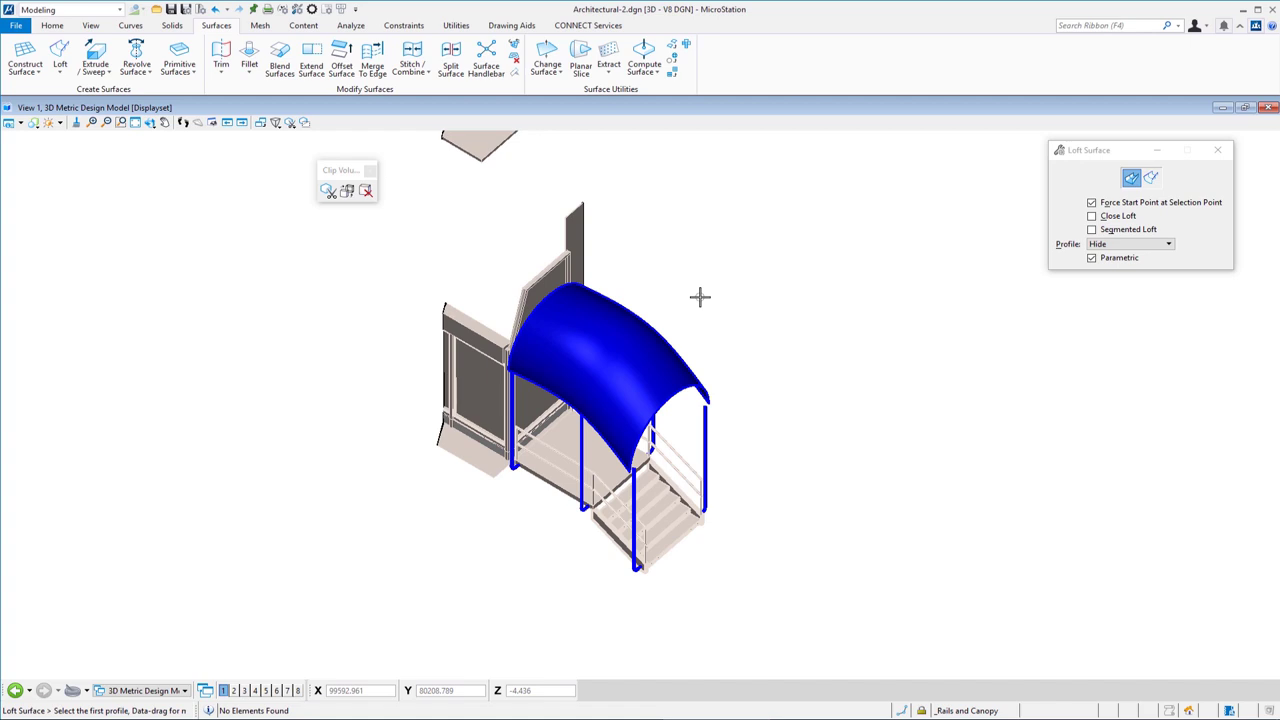
Select the lofted canopy surface and activate the edit handles of its front arc profile above the stairs.
{"action": "key", "text": "space"}
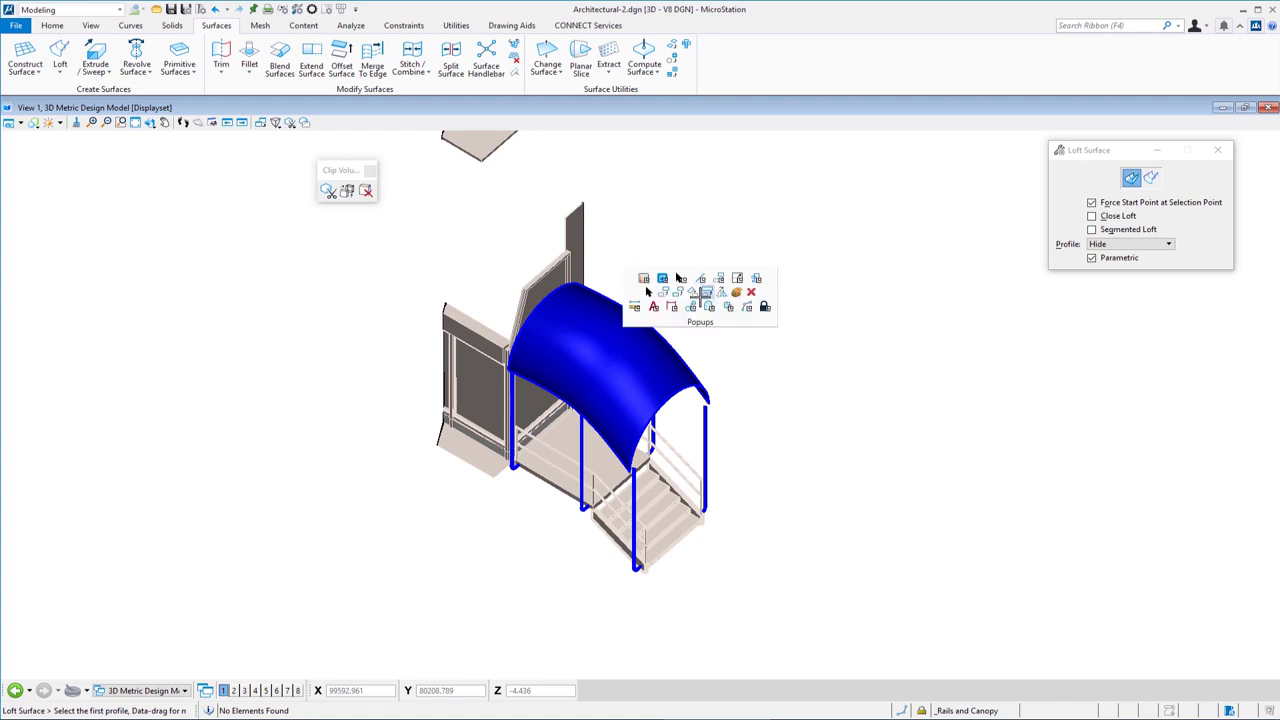
{"action": "left_click", "coordinate": [645, 305]}
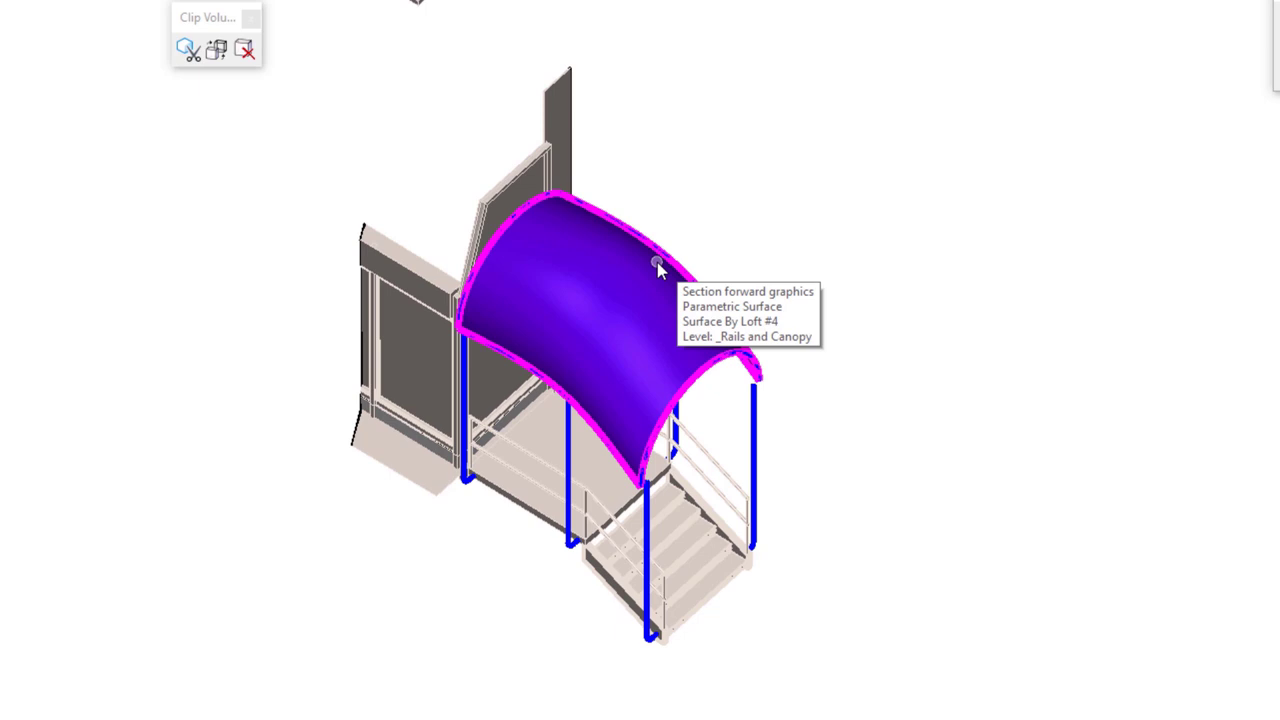
{"action": "left_click", "coordinate": [657, 262]}
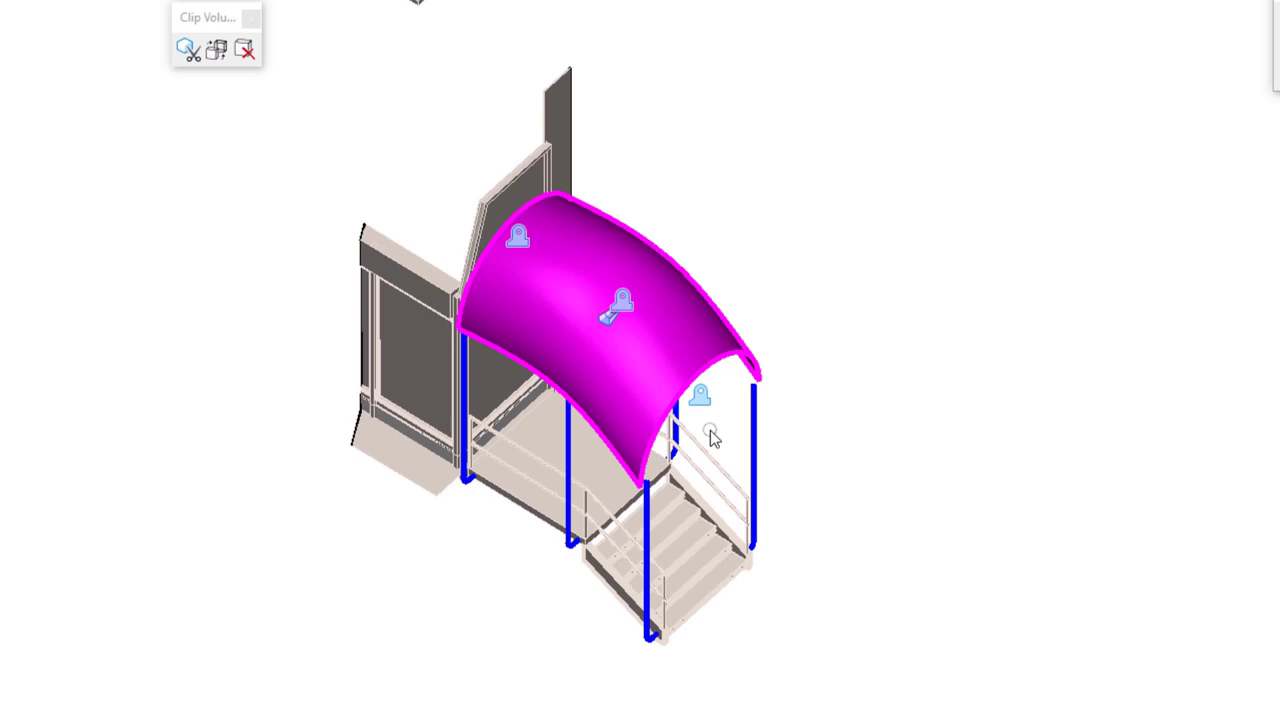
{"action": "scroll", "coordinate": [710, 432], "scroll_direction": "up", "scroll_amount": 3}
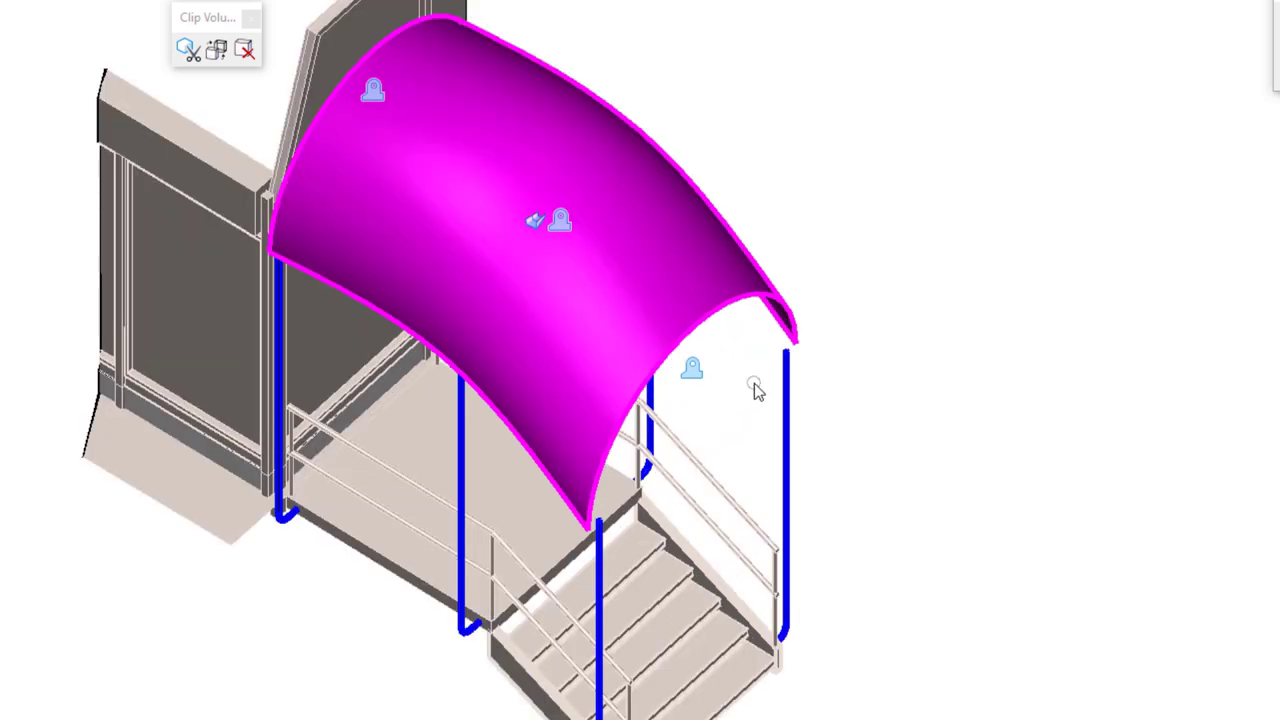
{"action": "left_click", "coordinate": [695, 377]}
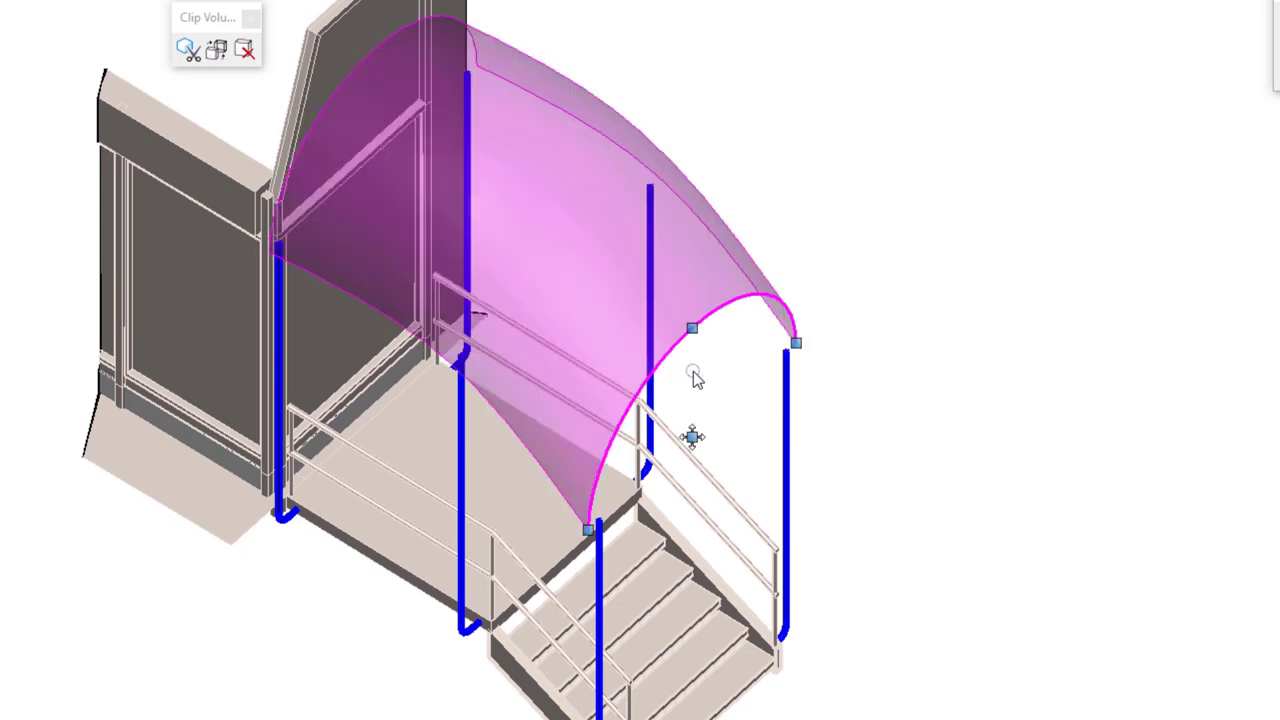
{"action": "scroll", "coordinate": [698, 415], "scroll_direction": "up", "scroll_amount": 3}
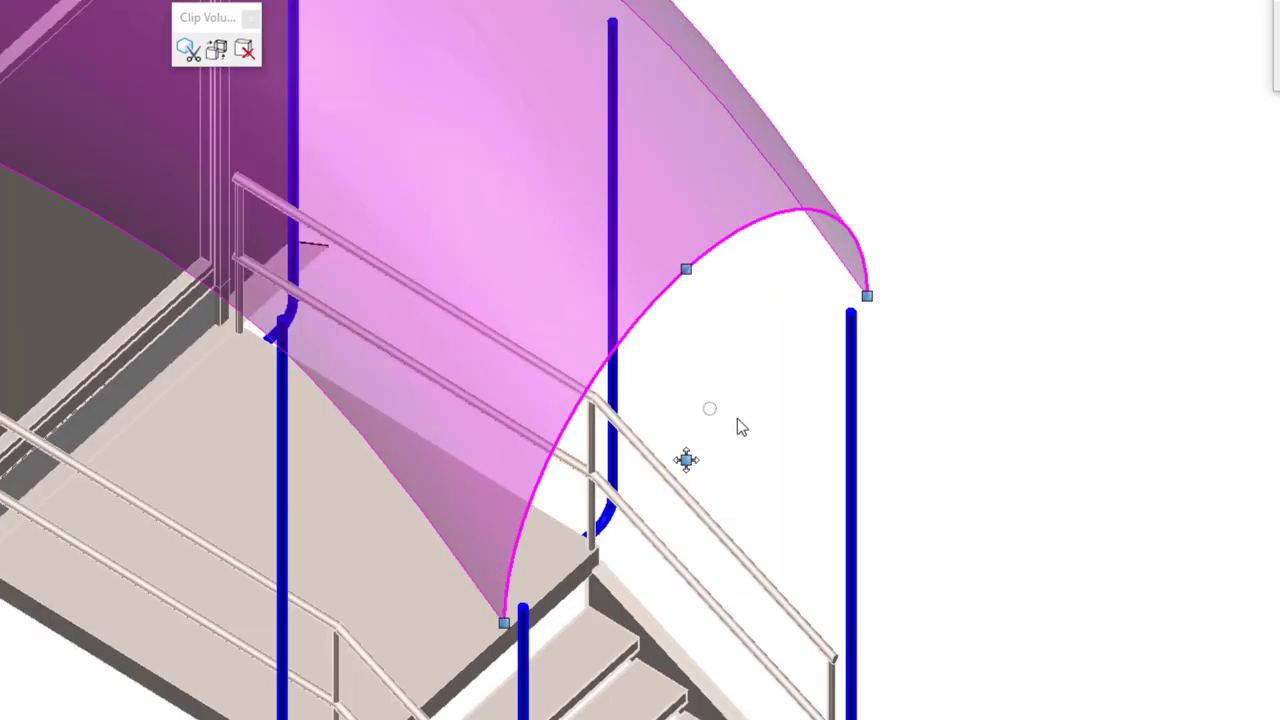
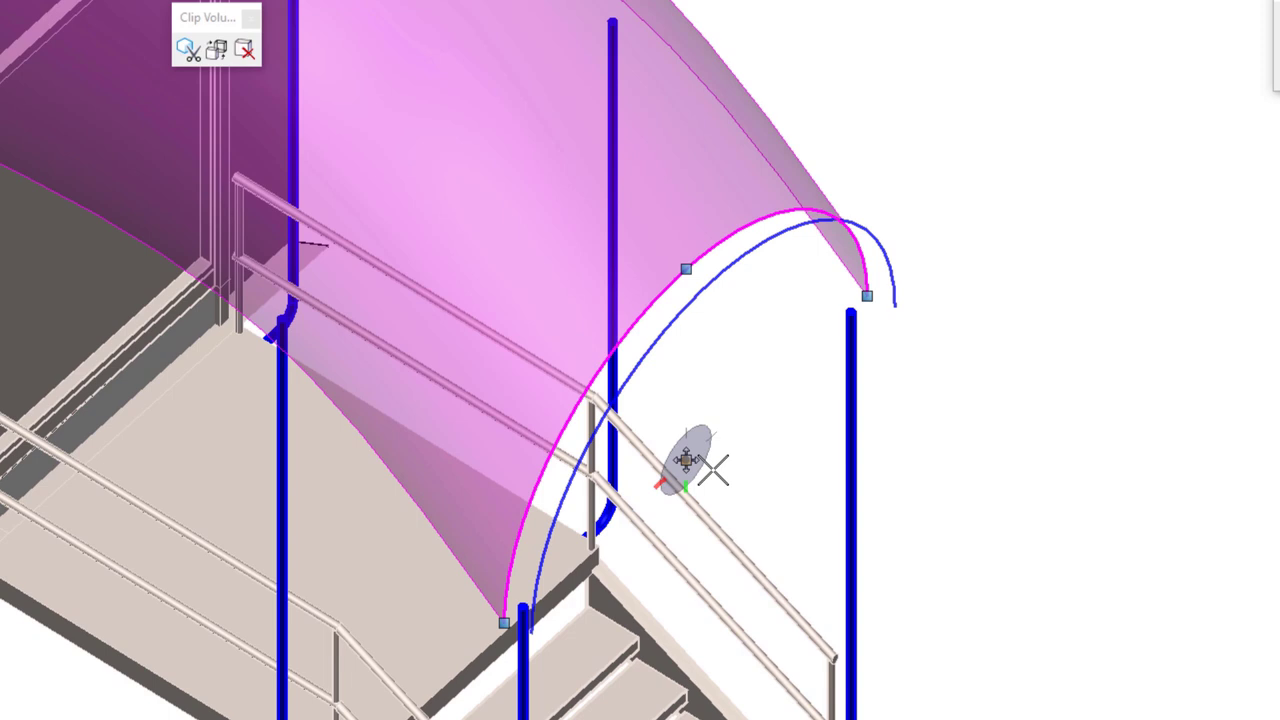
Rotate AccuDraw to the staircase element and move the front arc profile outward 0.2 along the stair direction.
{"action": "key", "text": "Escape"}
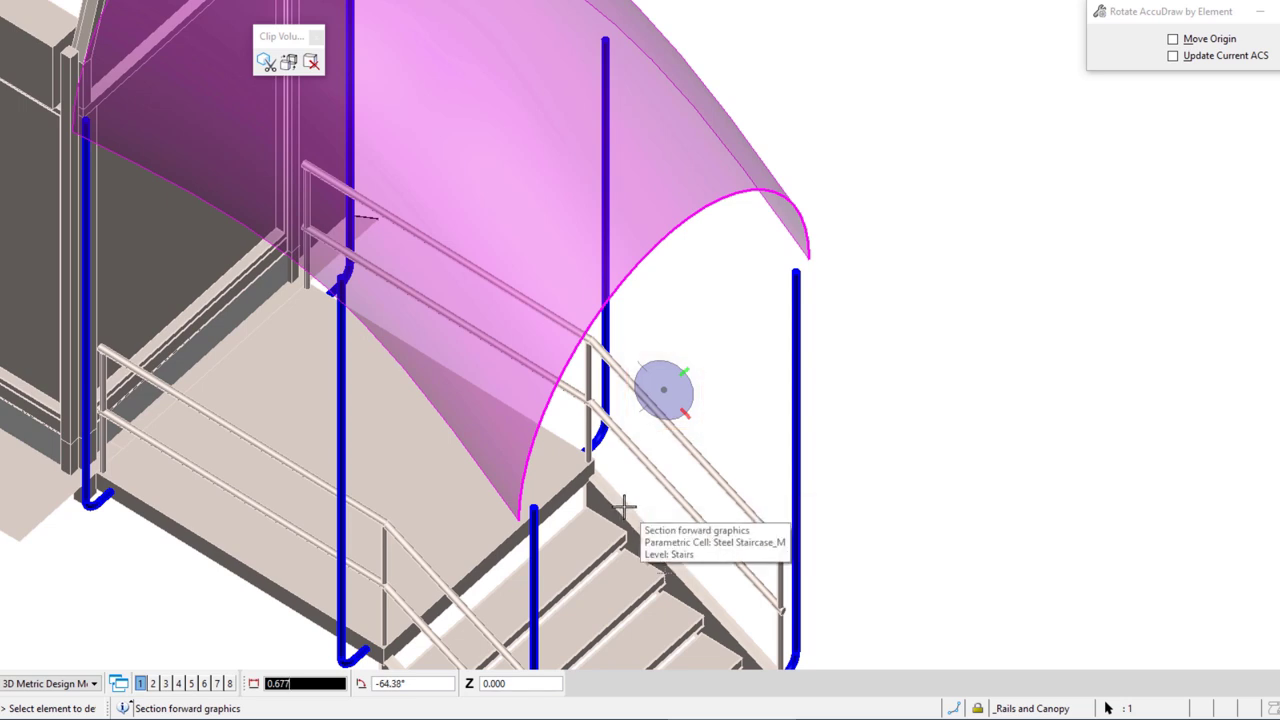
{"action": "left_click", "coordinate": [624, 507]}
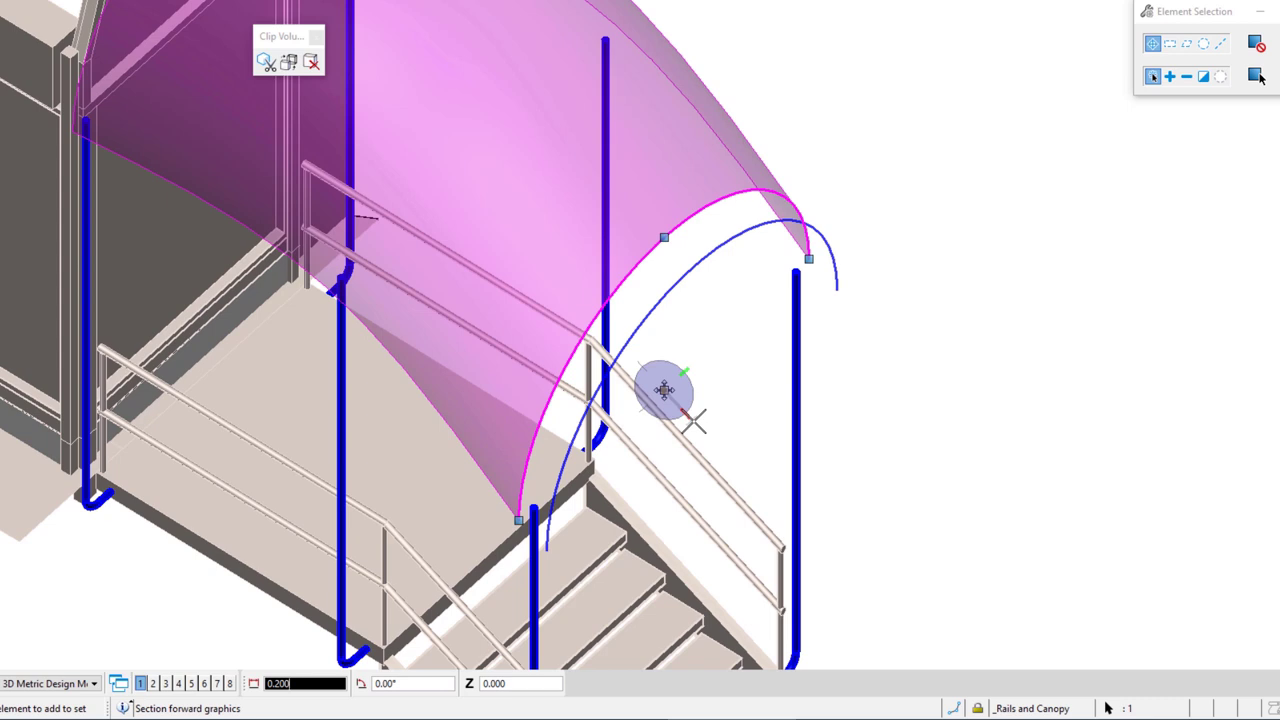
{"action": "key", "text": "BackSpace"}
{"action": "type", "text": "2"}
{"action": "left_click", "coordinate": [692, 421]}
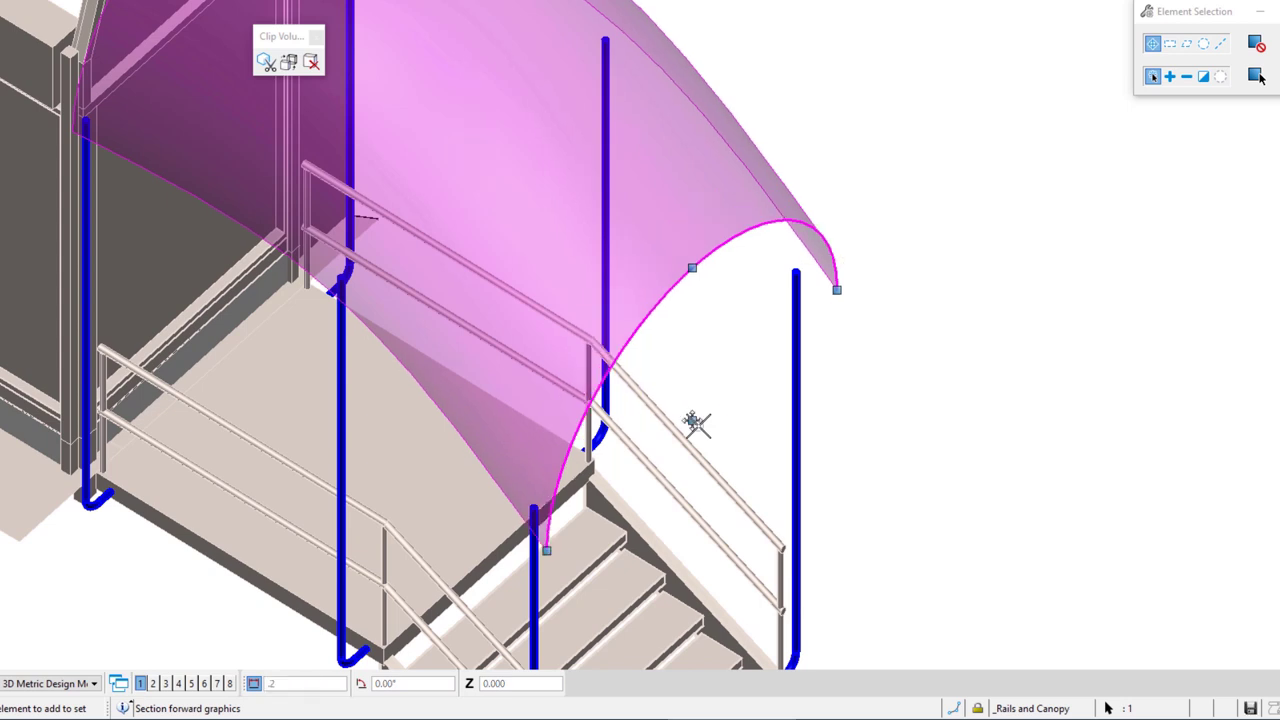
Release the front profile, reselect the lofted canopy and activate the edit handles of its rear arc profile at the building wall.
{"action": "right_click", "coordinate": [744, 470]}
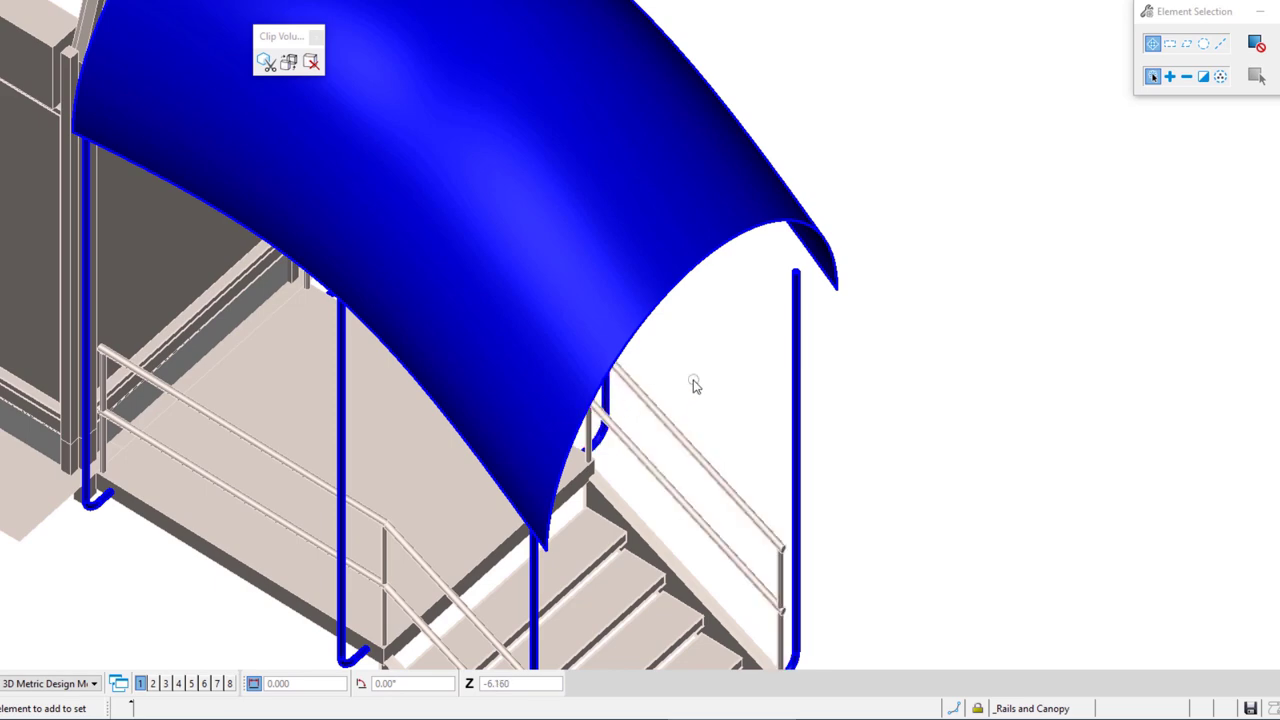
{"action": "middle_click_drag", "start_coordinate": [689, 383], "coordinate": [614, 311], "text": "shift"}
{"action": "middle_click_drag", "start_coordinate": [420, 163], "coordinate": [786, 449]}
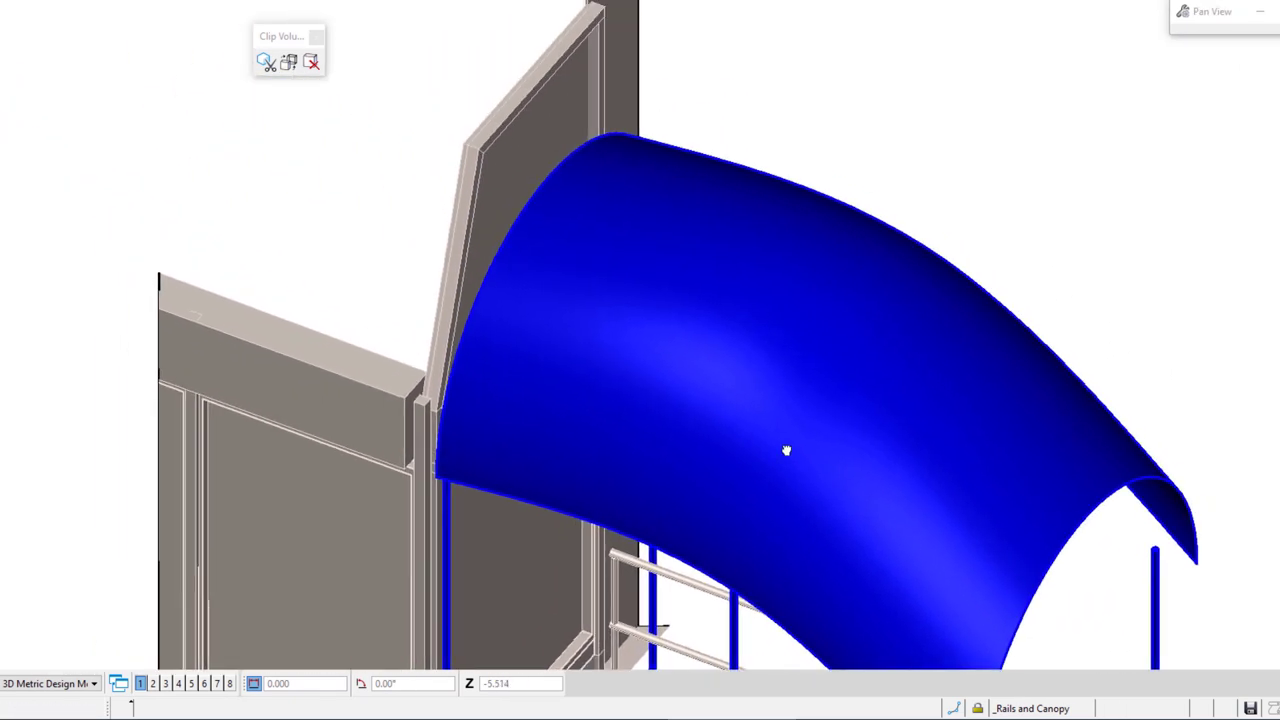
{"action": "middle_click_drag", "start_coordinate": [514, 371], "coordinate": [441, 375], "text": "shift"}
{"action": "right_click", "coordinate": [441, 375]}
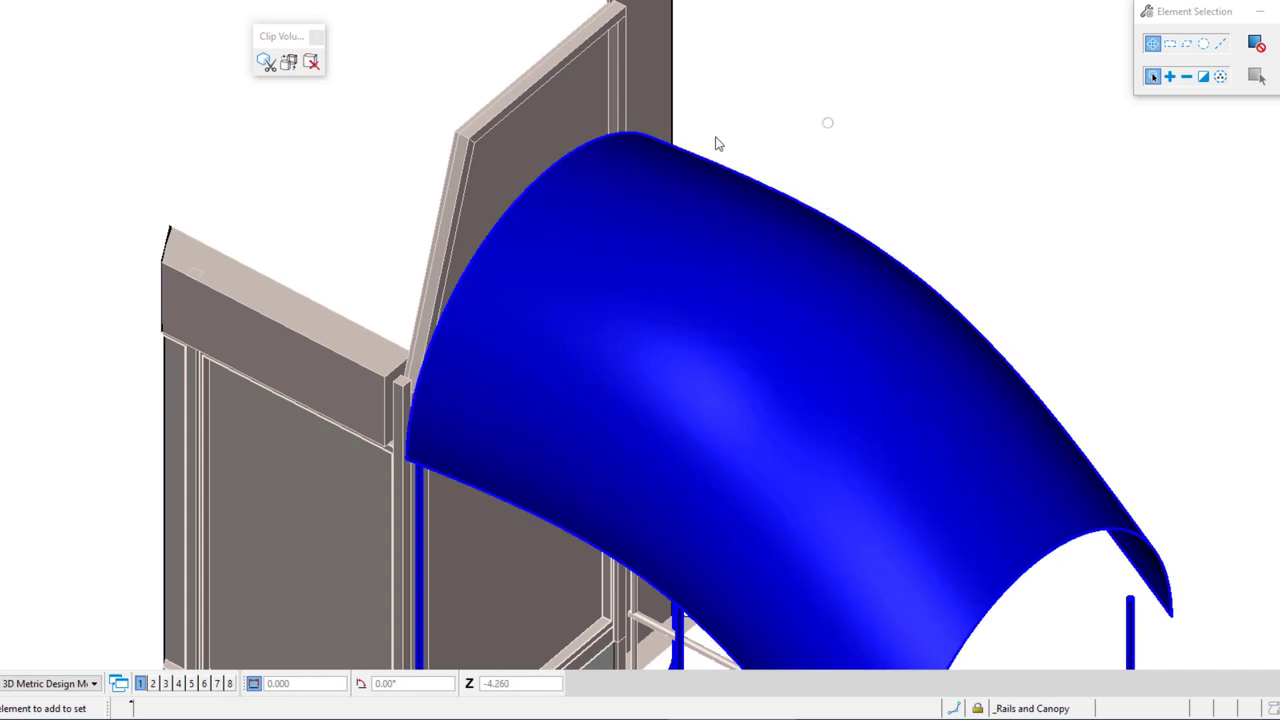
{"action": "left_click", "coordinate": [557, 177]}
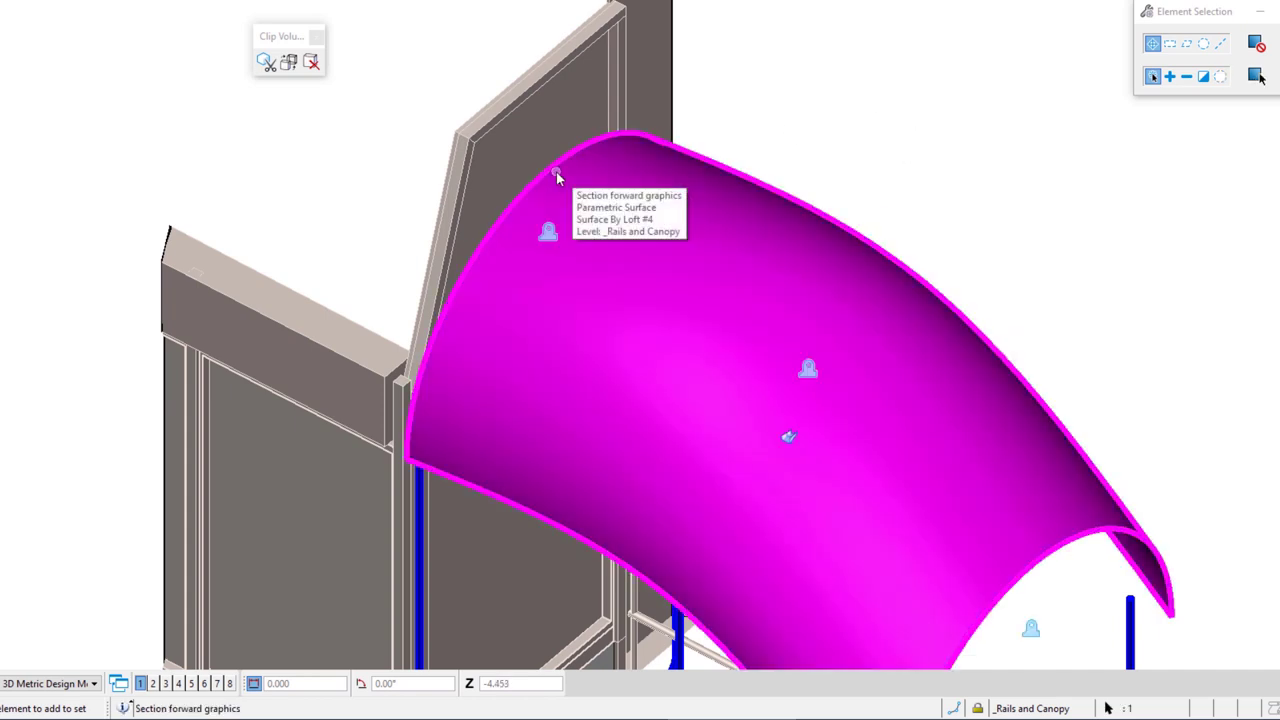
{"action": "left_click", "coordinate": [548, 238]}
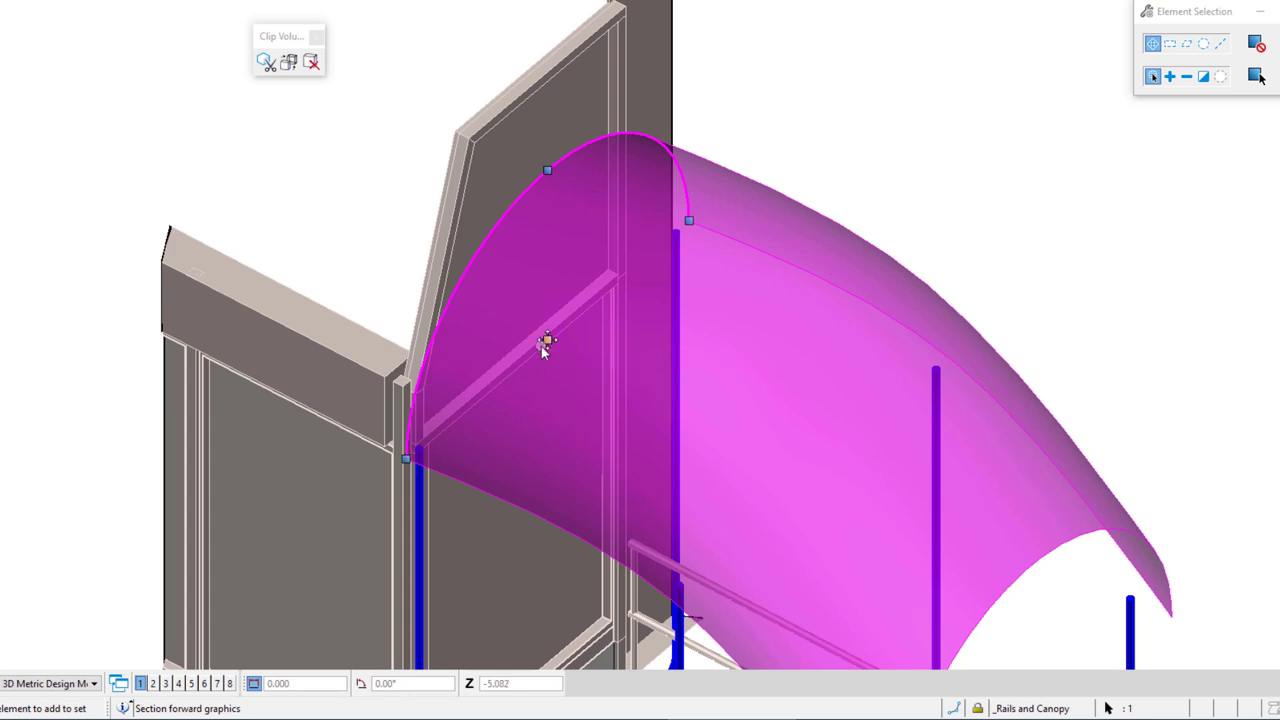
{"action": "scroll", "coordinate": [545, 345], "scroll_direction": "up", "scroll_amount": 2}
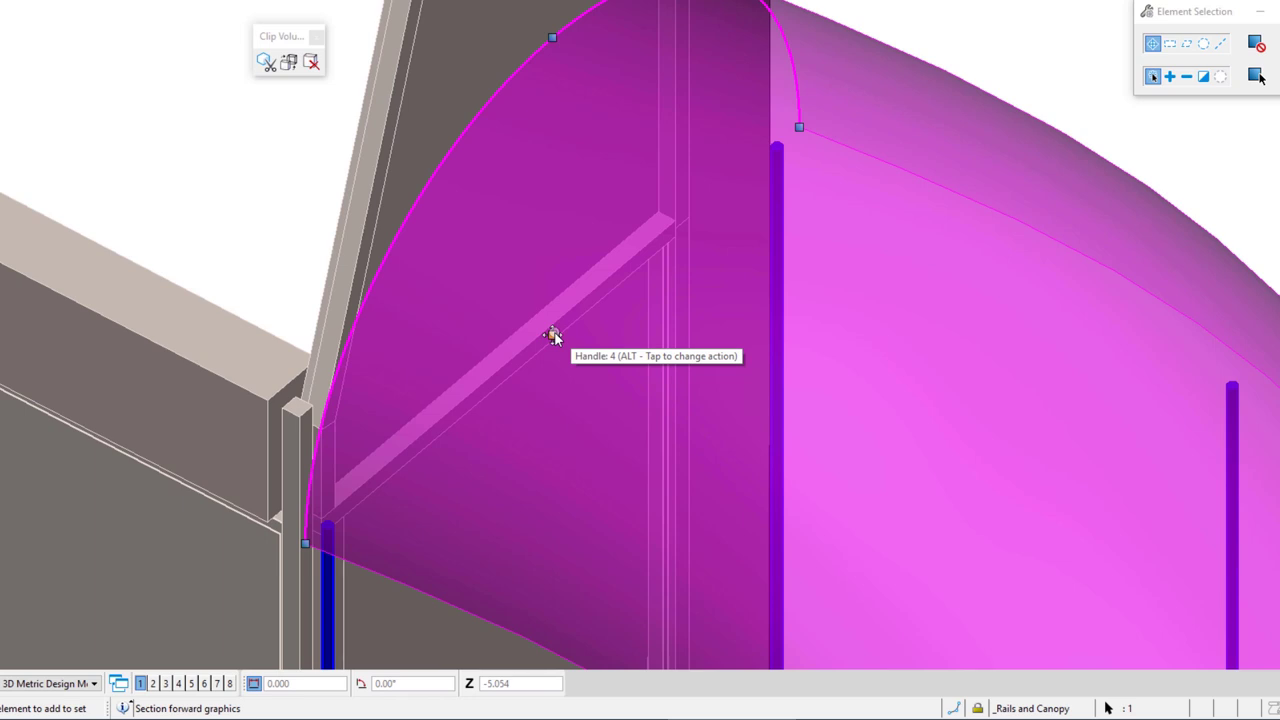
Rotate AccuDraw about its X axis and move the rear arc profile back toward the building, snapping to the rectangular mullion.
{"action": "left_click", "coordinate": [552, 335]}
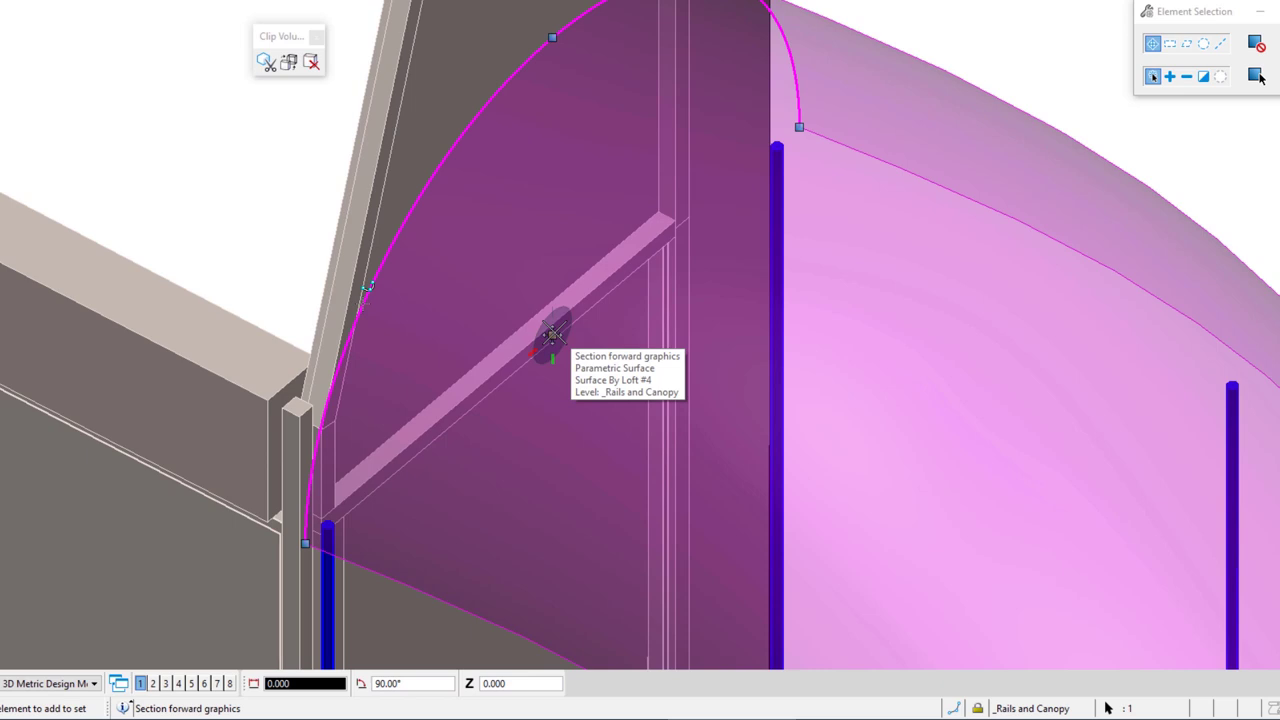
{"action": "key", "text": "r"}
{"action": "key", "text": "x"}
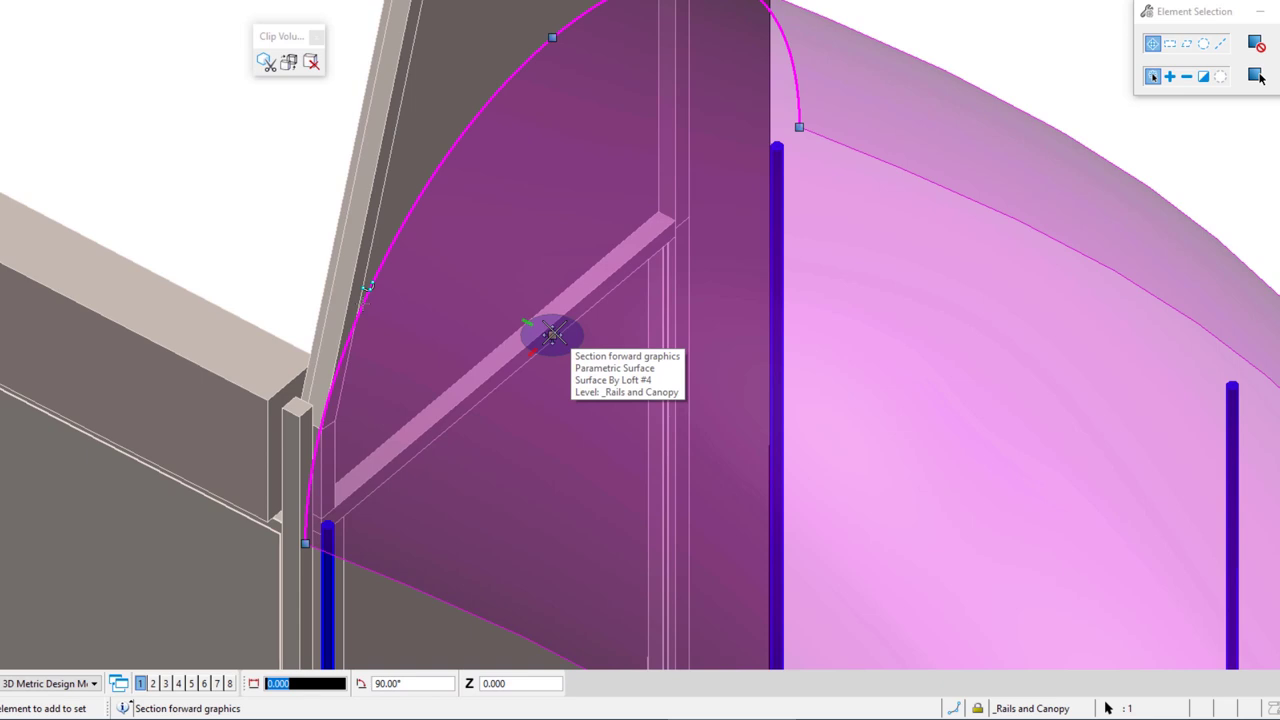
{"action": "type", "text": "0.243"}
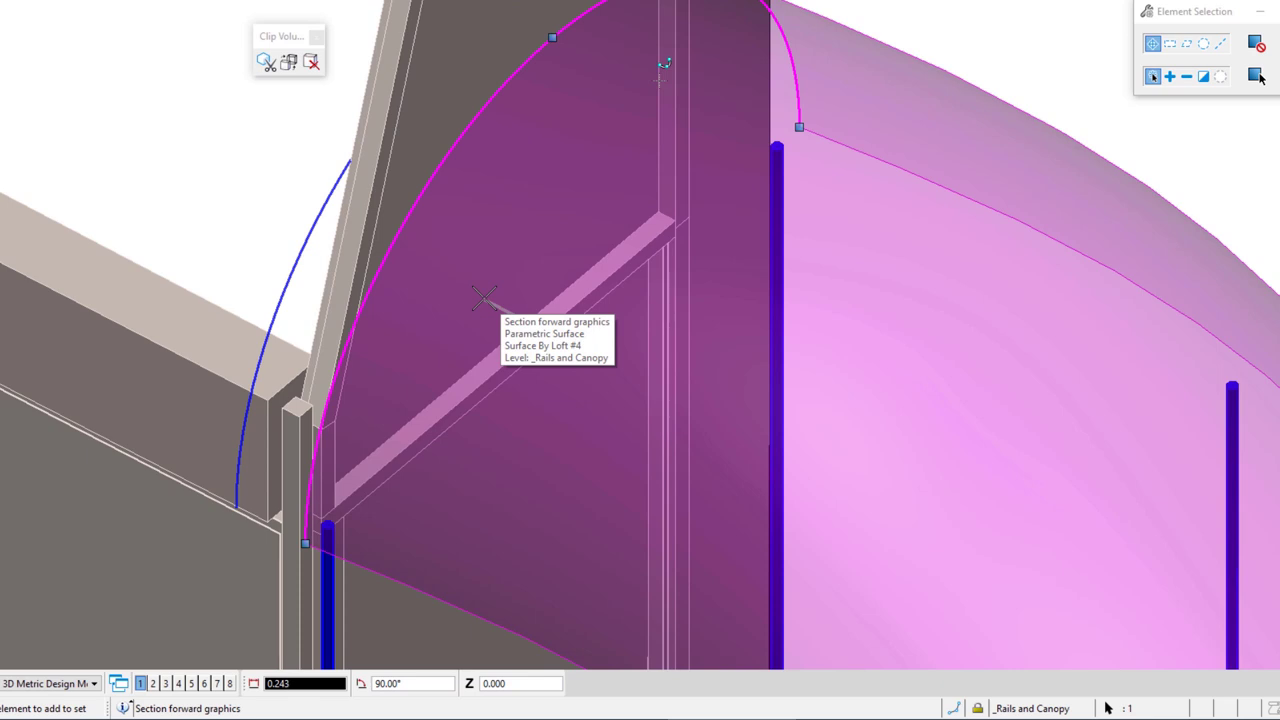
{"action": "left_click", "coordinate": [552, 335]}
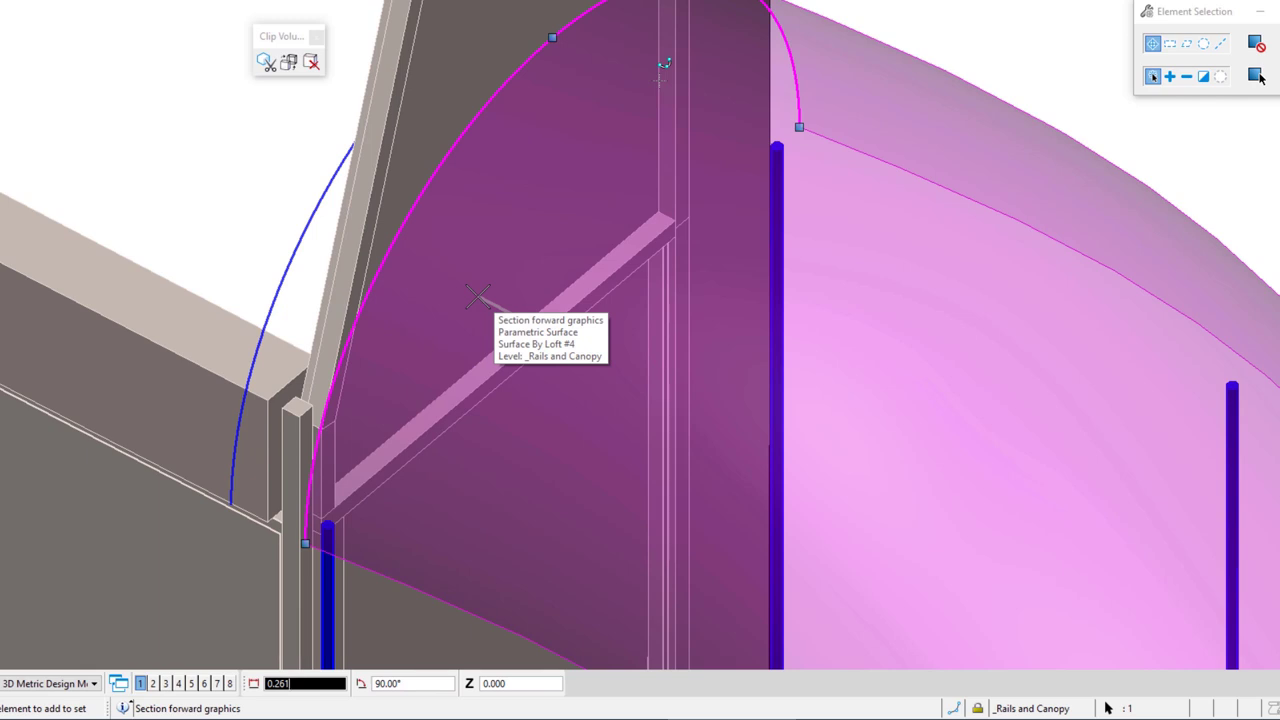
{"action": "left_click", "coordinate": [552, 335]}
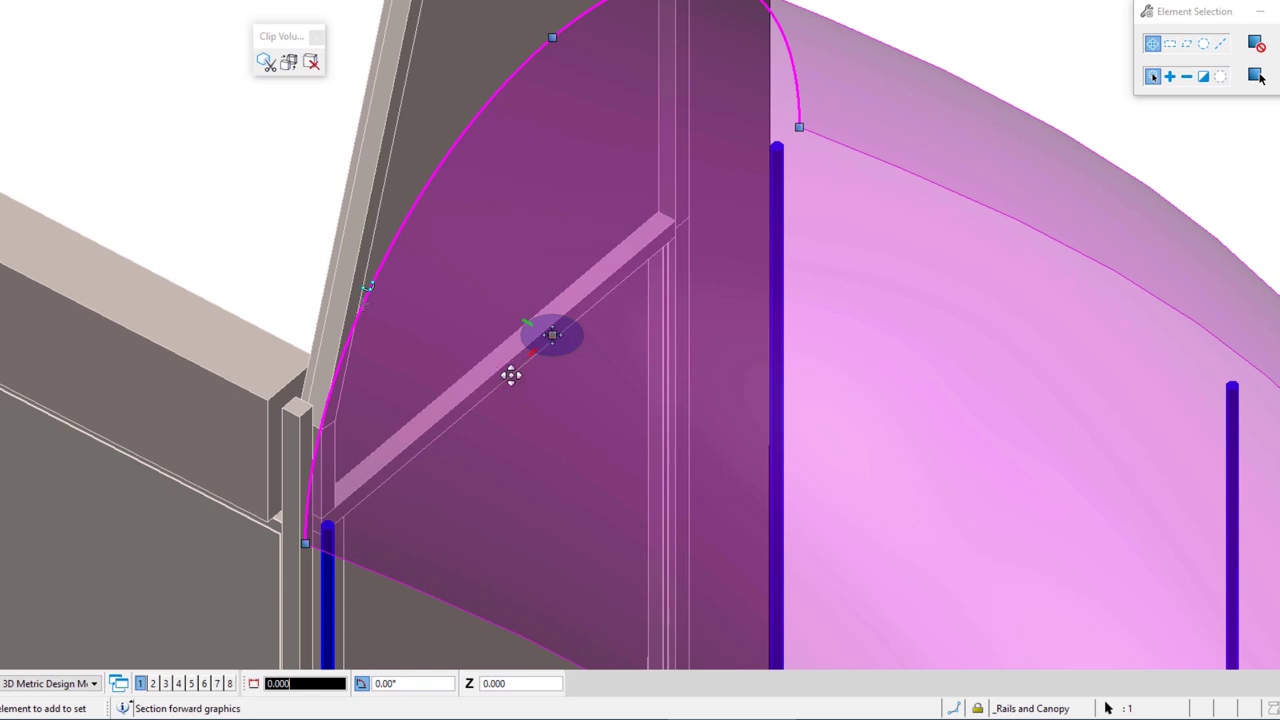
{"action": "mouse_move", "coordinate": [509, 374]}
{"action": "middle_mouse_down", "text": "shift"}
{"action": "mouse_move", "coordinate": [543, 352]}
{"action": "mouse_move", "coordinate": [523, 383]}
{"action": "middle_mouse_up", "text": "shift"}
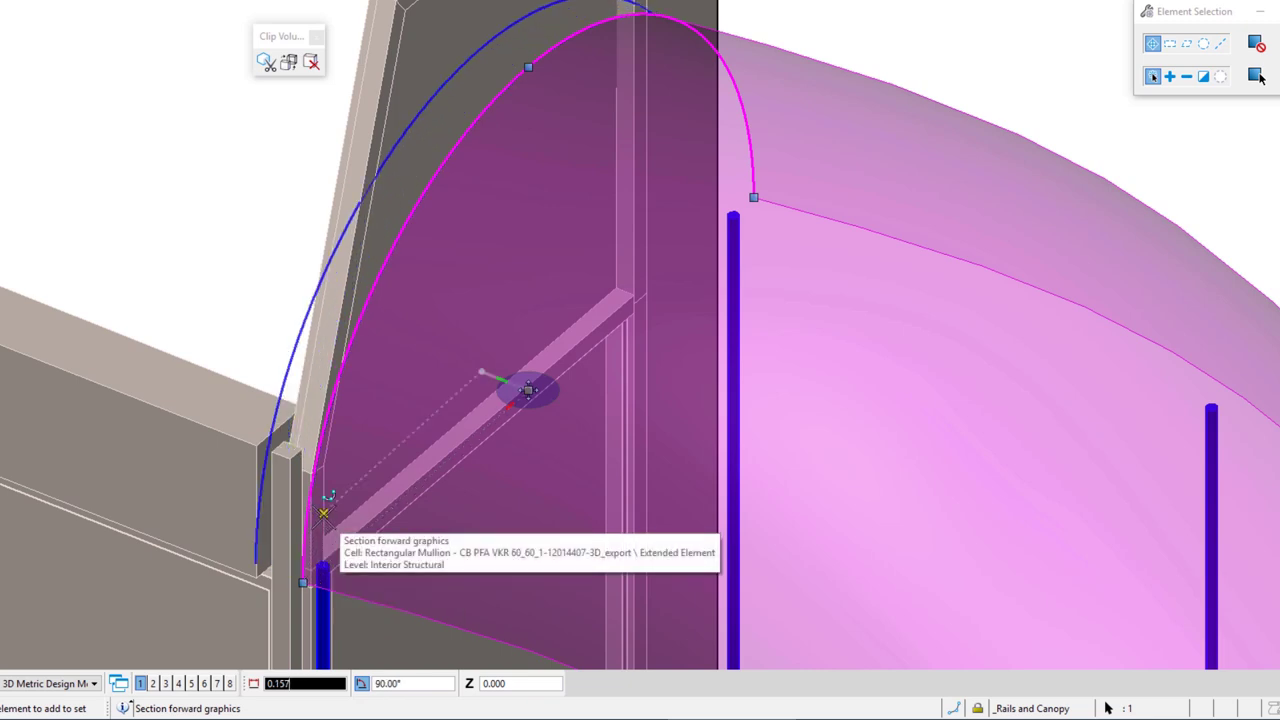
{"action": "left_click", "coordinate": [324, 514]}
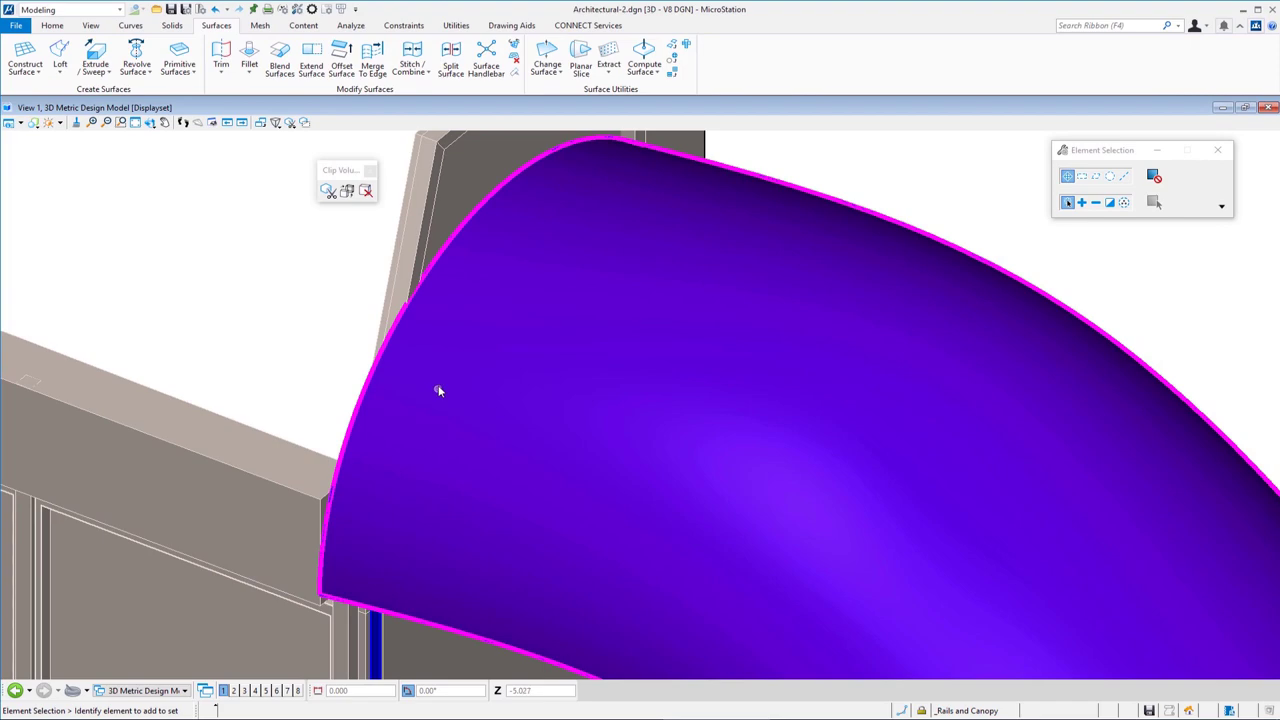
{"action": "middle_click_drag", "start_coordinate": [434, 374], "coordinate": [617, 398], "text": "shift"}
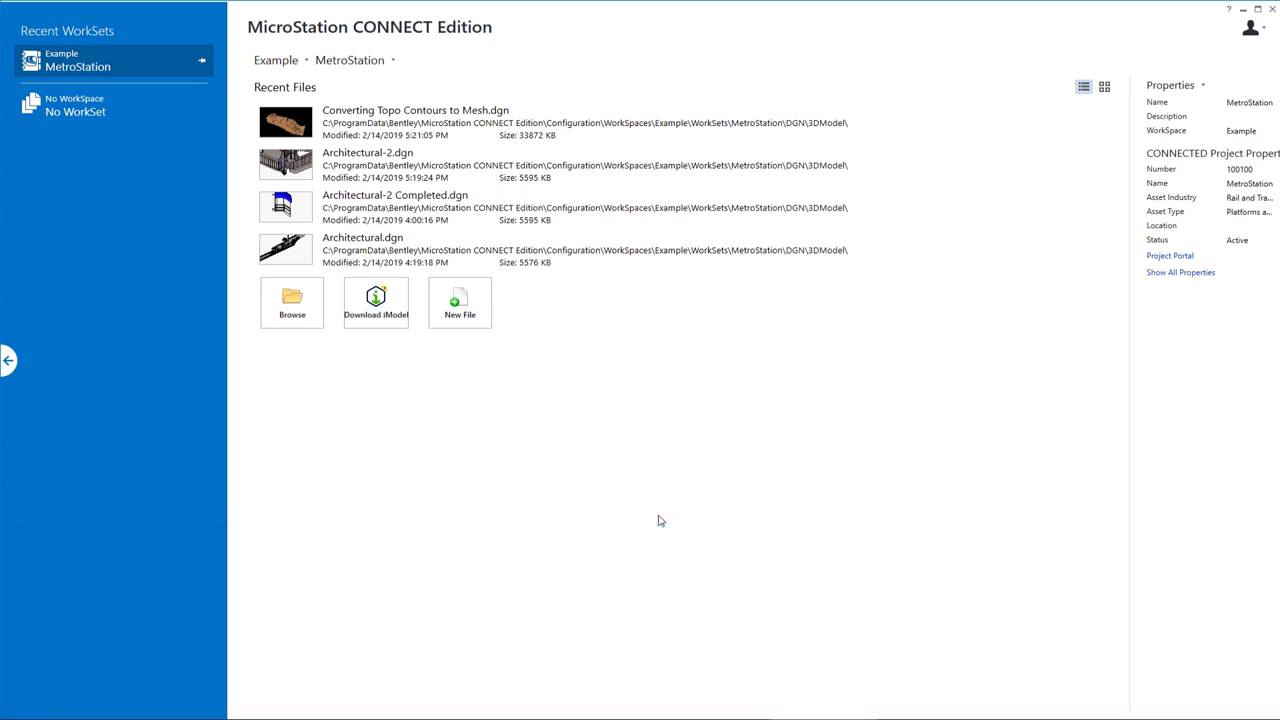
Open Converting Topo Contours to Mesh.dgn, highlight all the topographic contours in View 1 and clear the selection.
{"action": "left_click", "coordinate": [329, 135]}
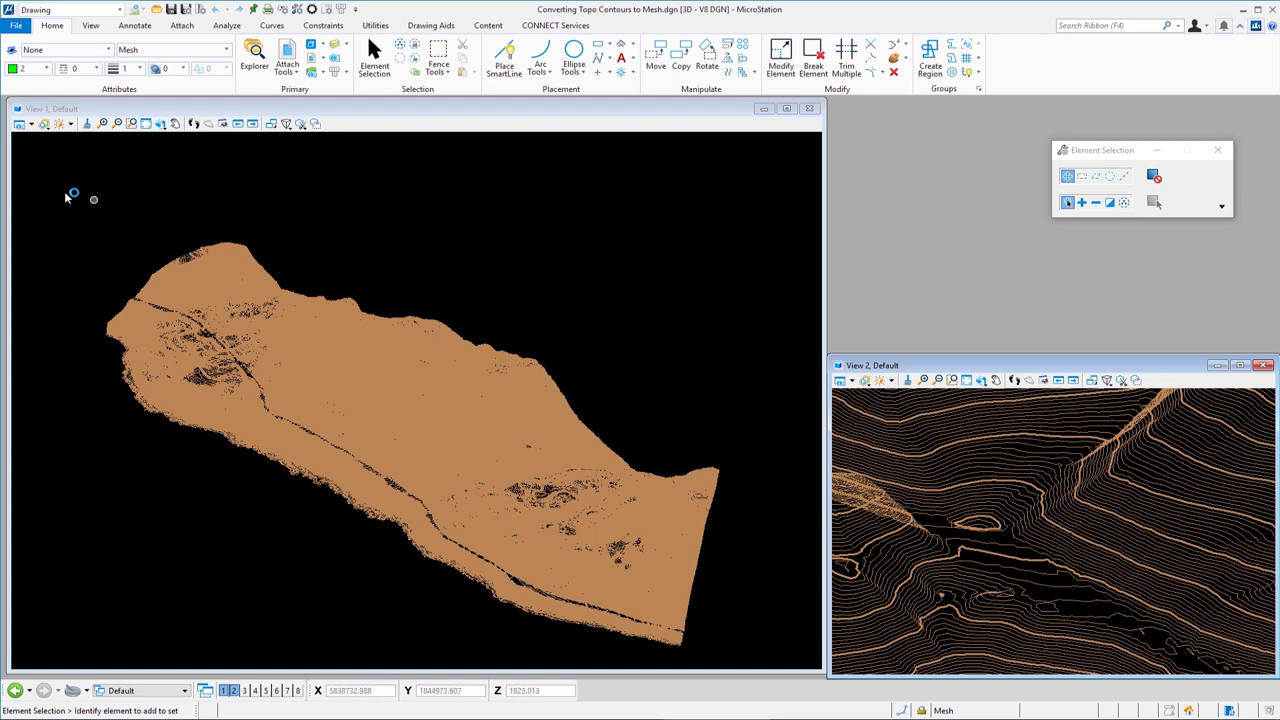
{"action": "left_click_drag", "start_coordinate": [59, 195], "coordinate": [739, 658]}
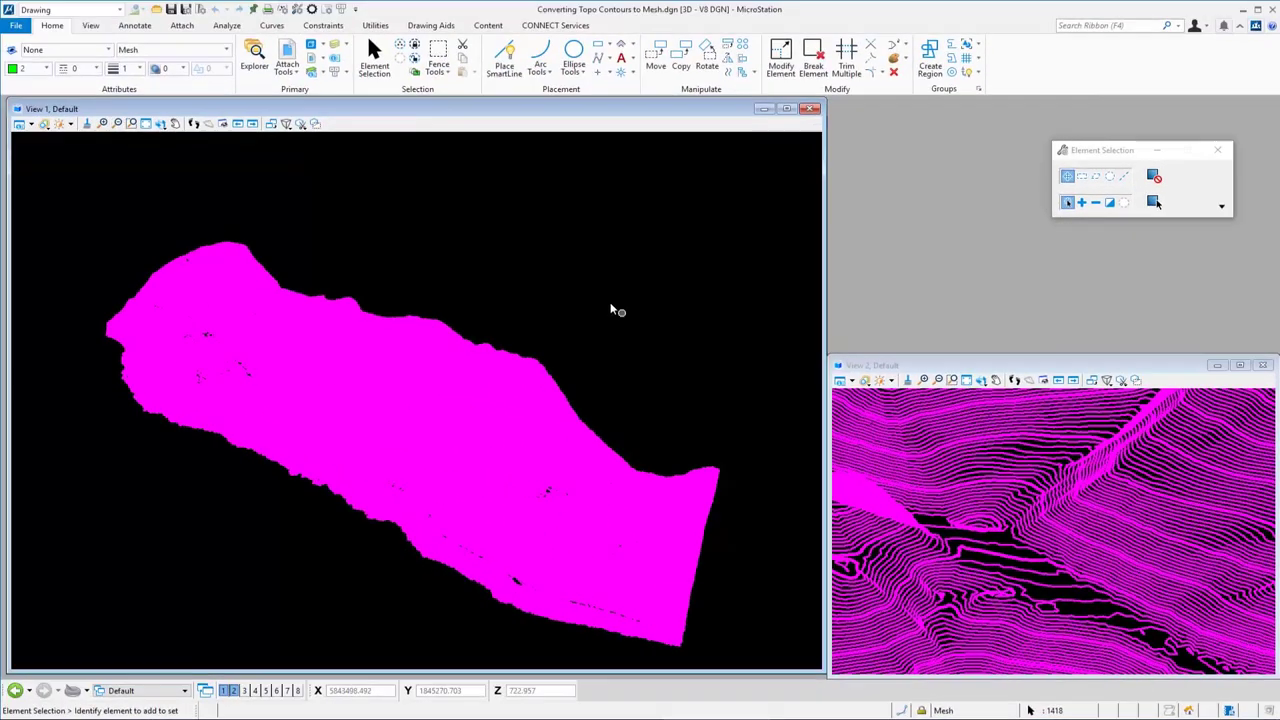
{"action": "left_click", "coordinate": [612, 305]}
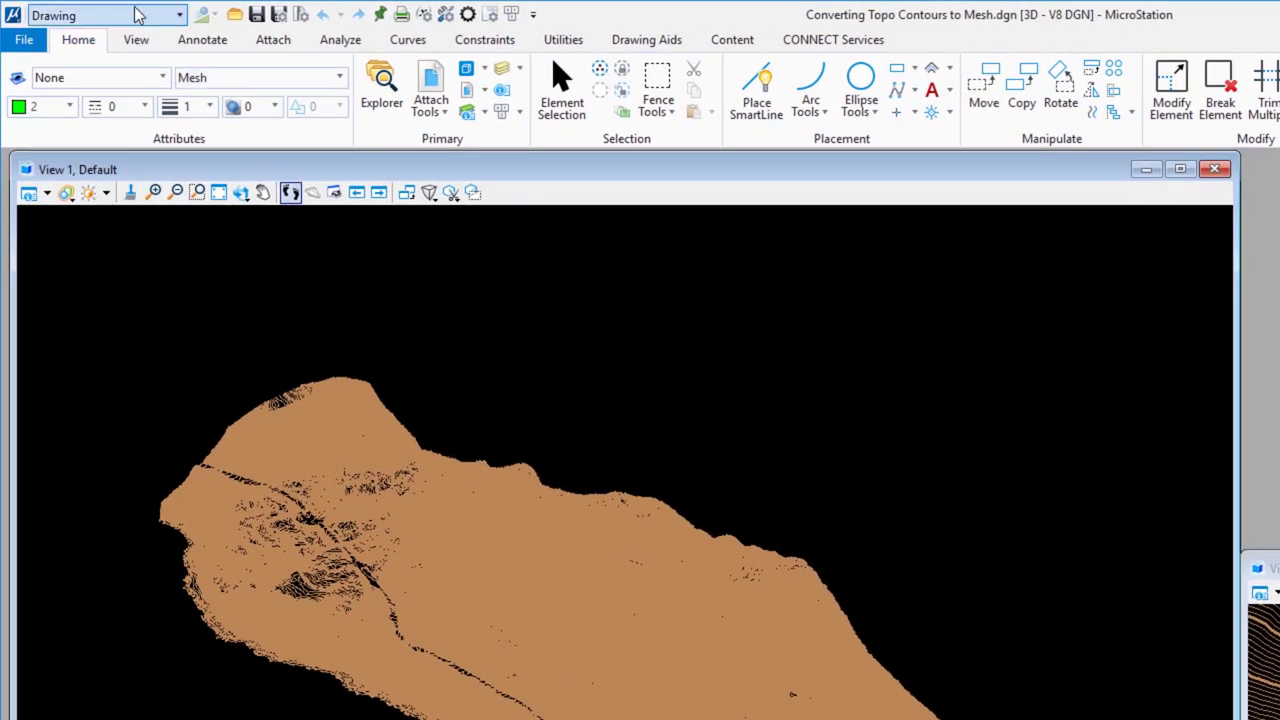
In the Modeling workflow, create a mesh from all the contours in View 1, with Expand to Rectangle and Keep Original off.
{"action": "left_click", "coordinate": [140, 18]}
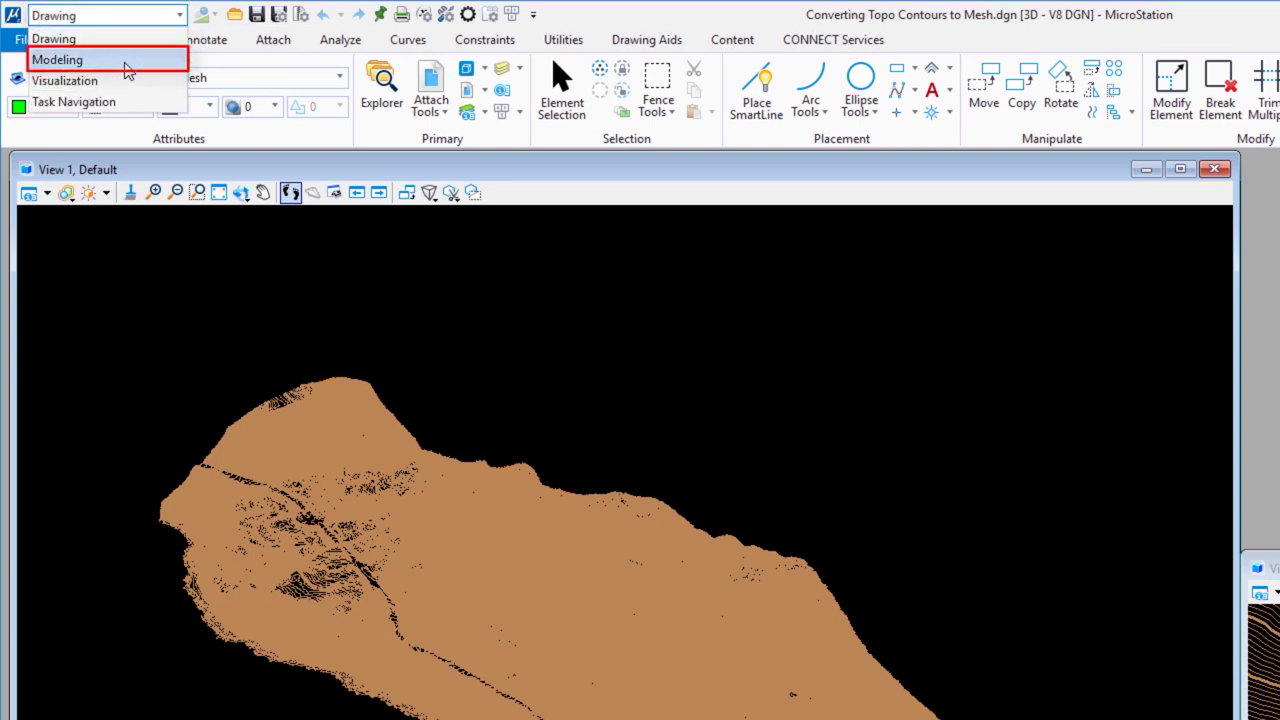
{"action": "left_click", "coordinate": [127, 62]}
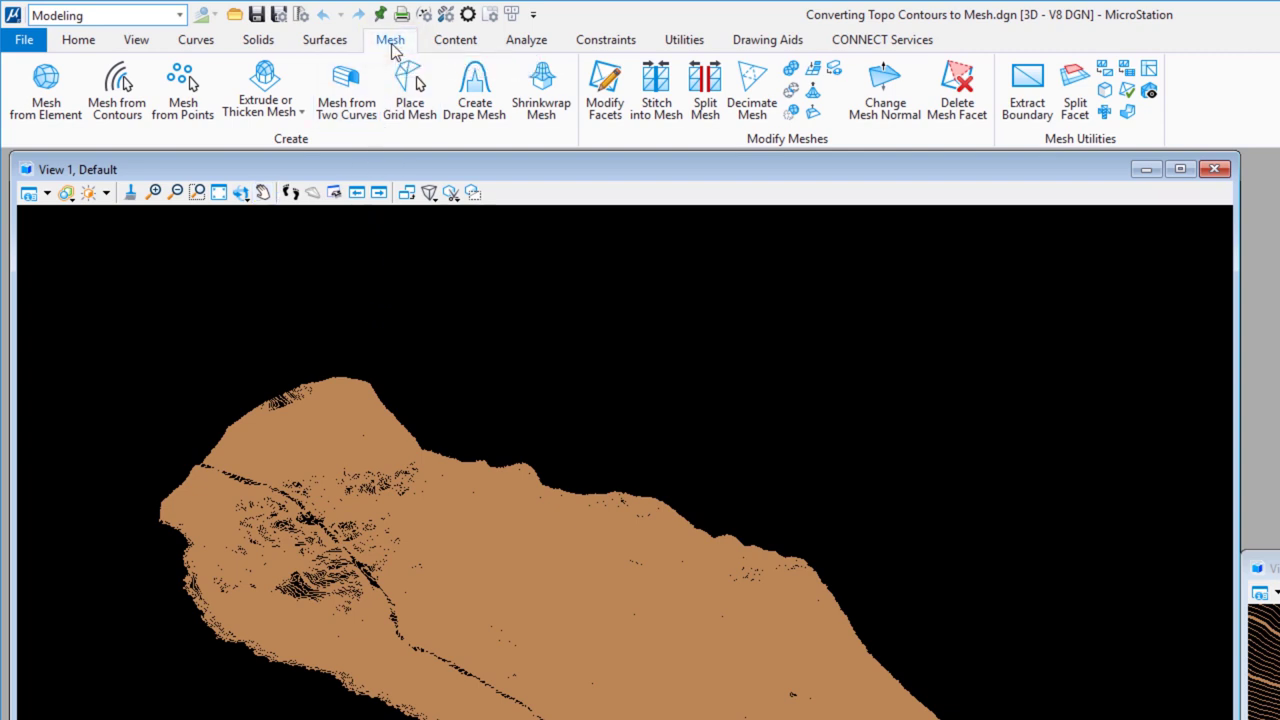
{"action": "left_click", "coordinate": [115, 110]}
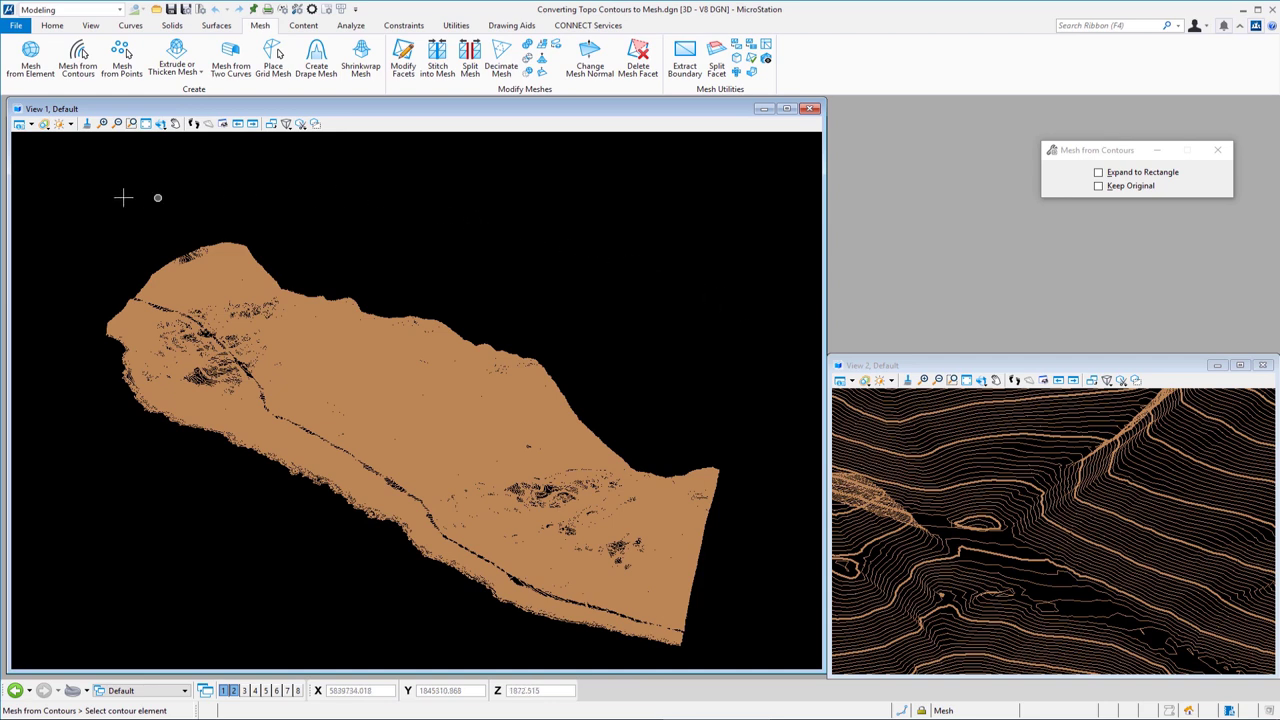
{"action": "left_click_drag", "start_coordinate": [75, 204], "coordinate": [743, 658]}
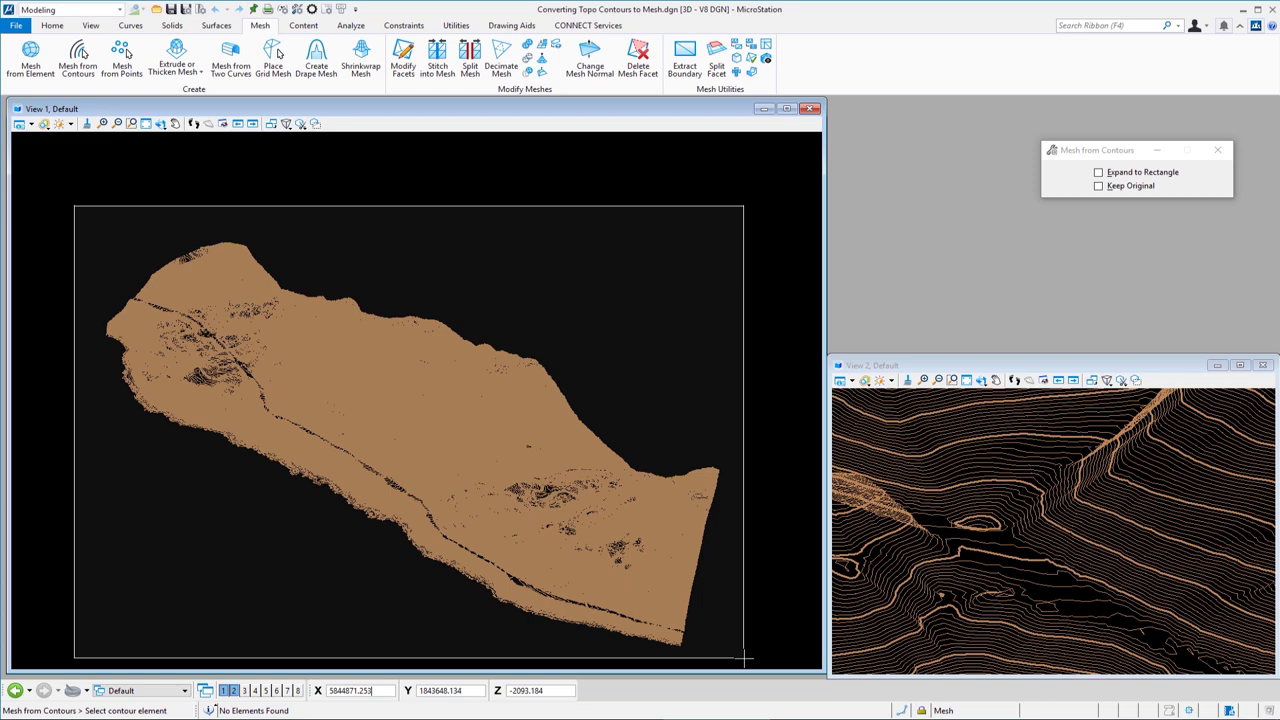
{"action": "left_click_drag", "start_coordinate": [743, 658], "coordinate": [743, 658]}
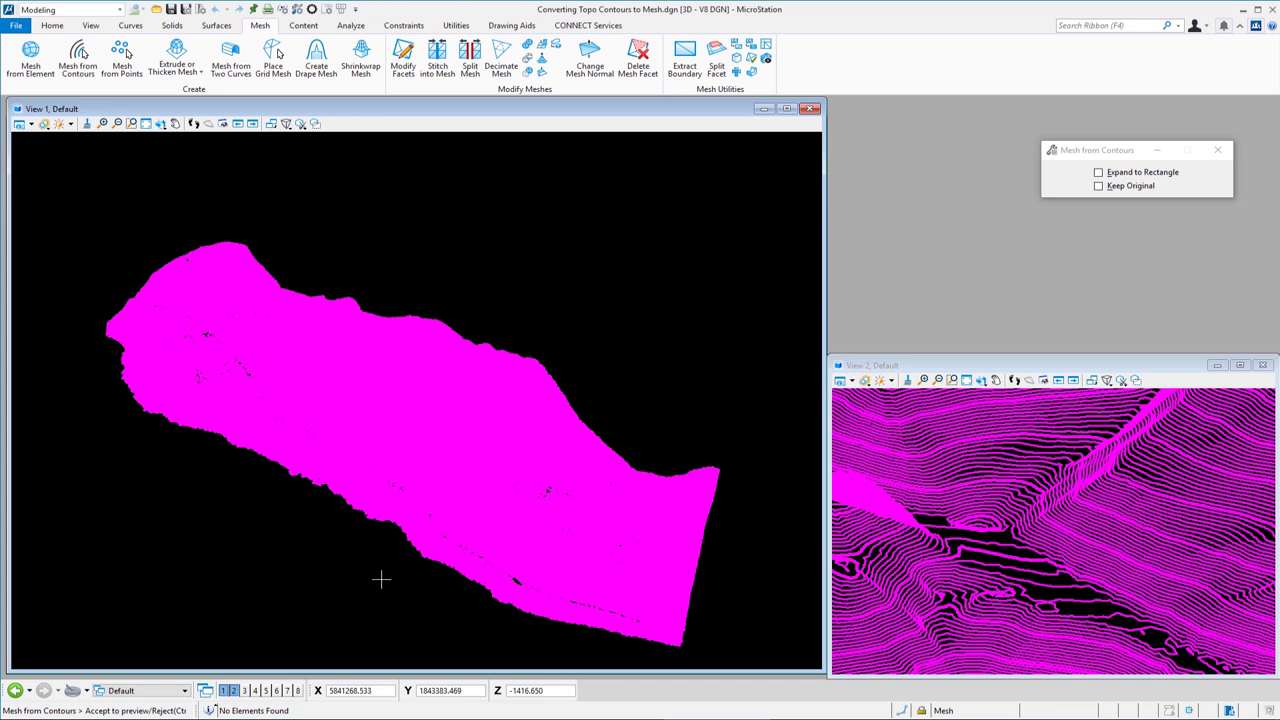
{"action": "left_click", "coordinate": [381, 579]}
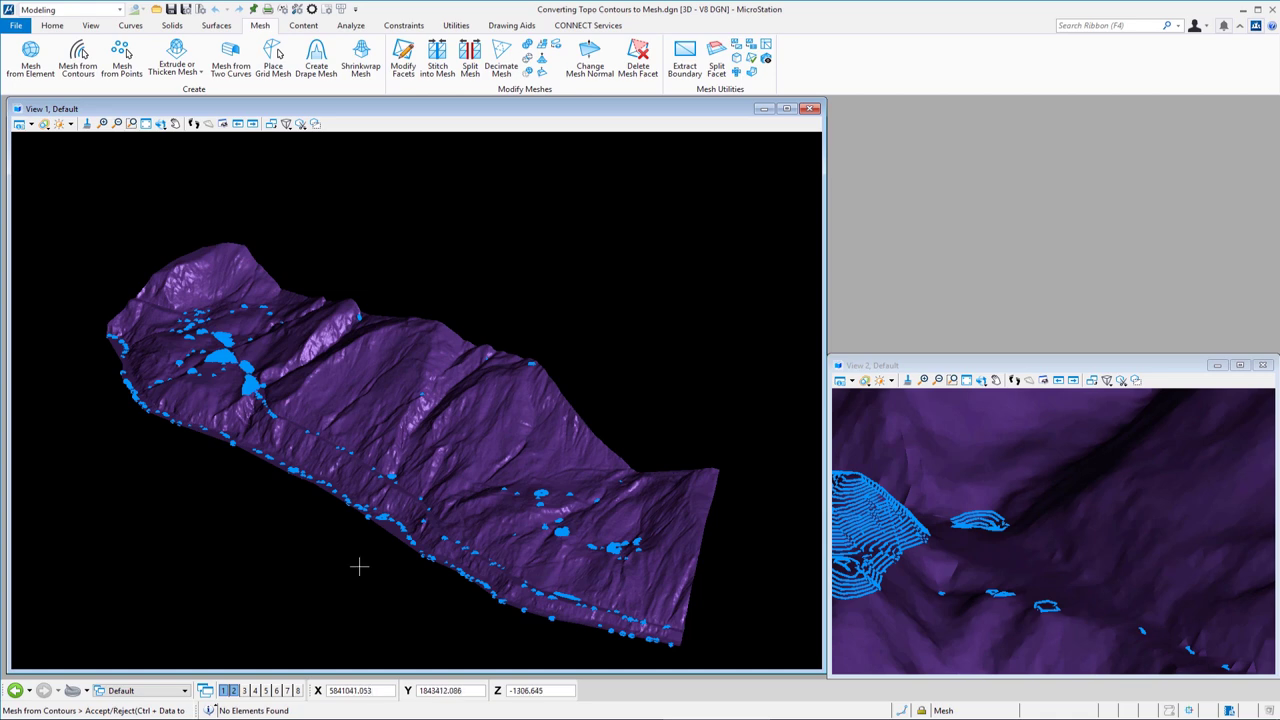
{"action": "left_click", "coordinate": [359, 567]}
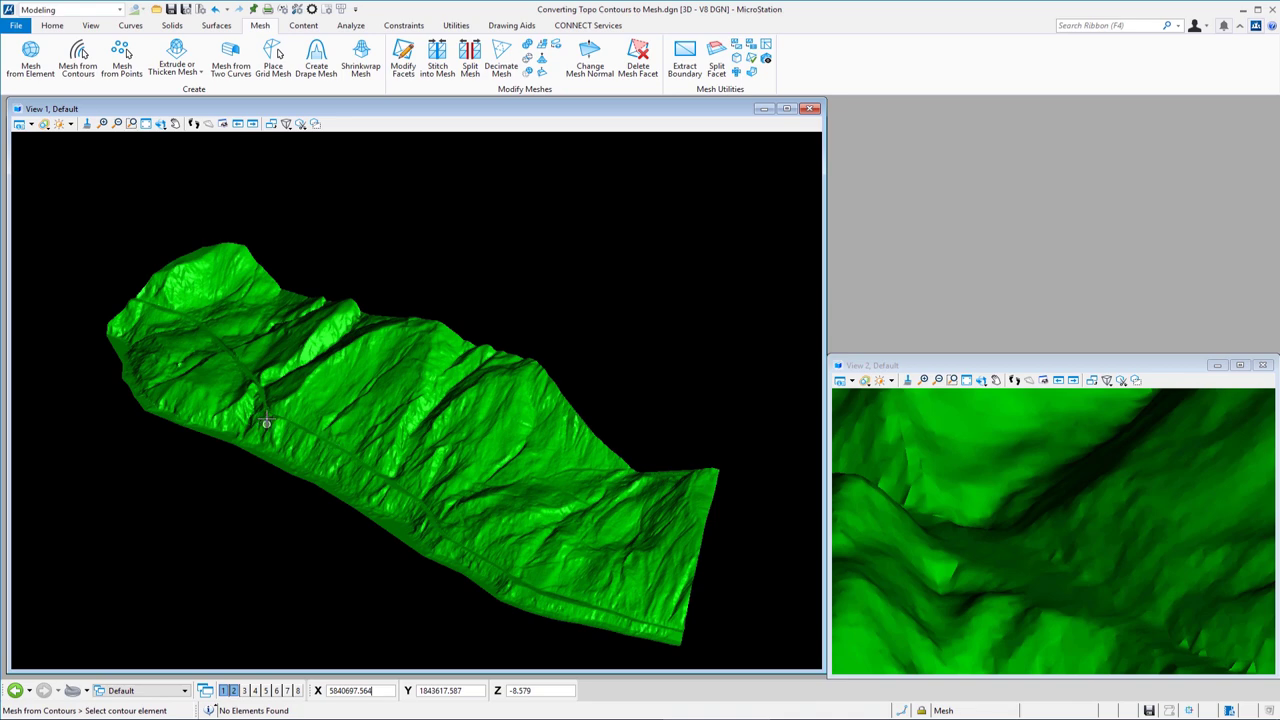
Set the display style of View 1 to Illustration:Shadows, with the view close on the valley in the terrain mesh.
{"action": "scroll", "coordinate": [266, 422], "scroll_direction": "up", "scroll_amount": 4}
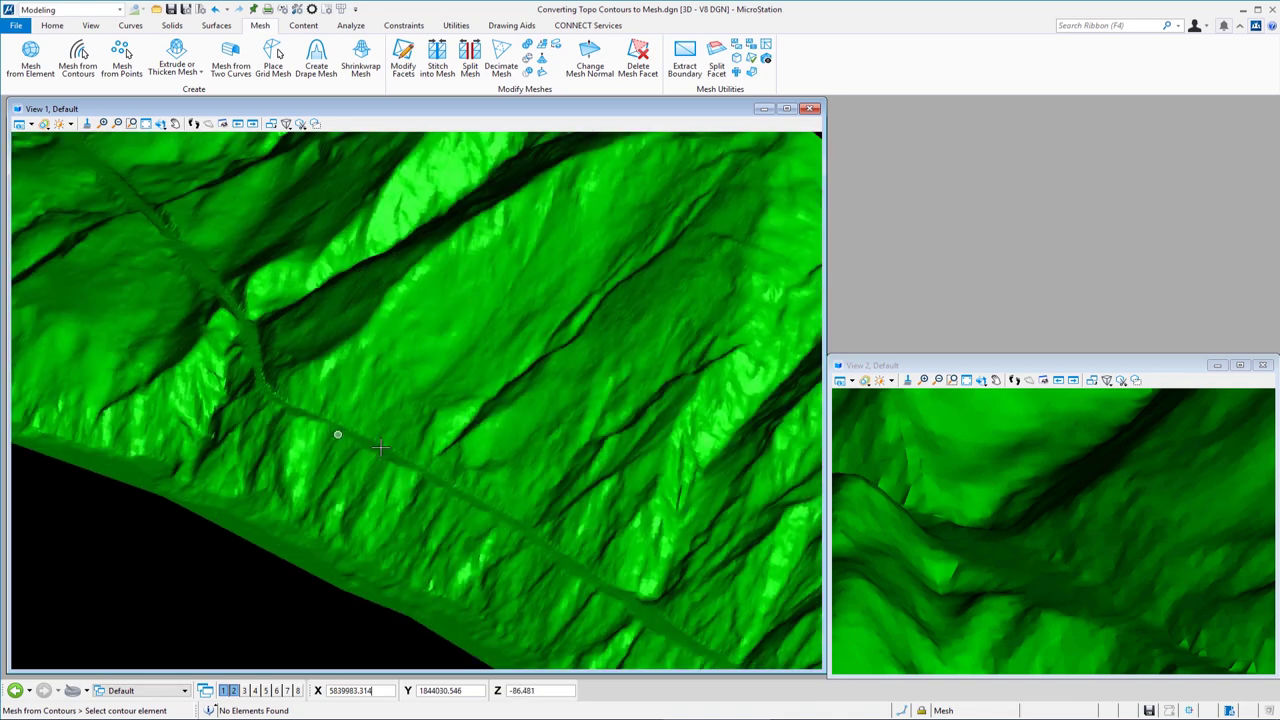
{"action": "scroll", "coordinate": [385, 449], "scroll_direction": "up", "scroll_amount": 2}
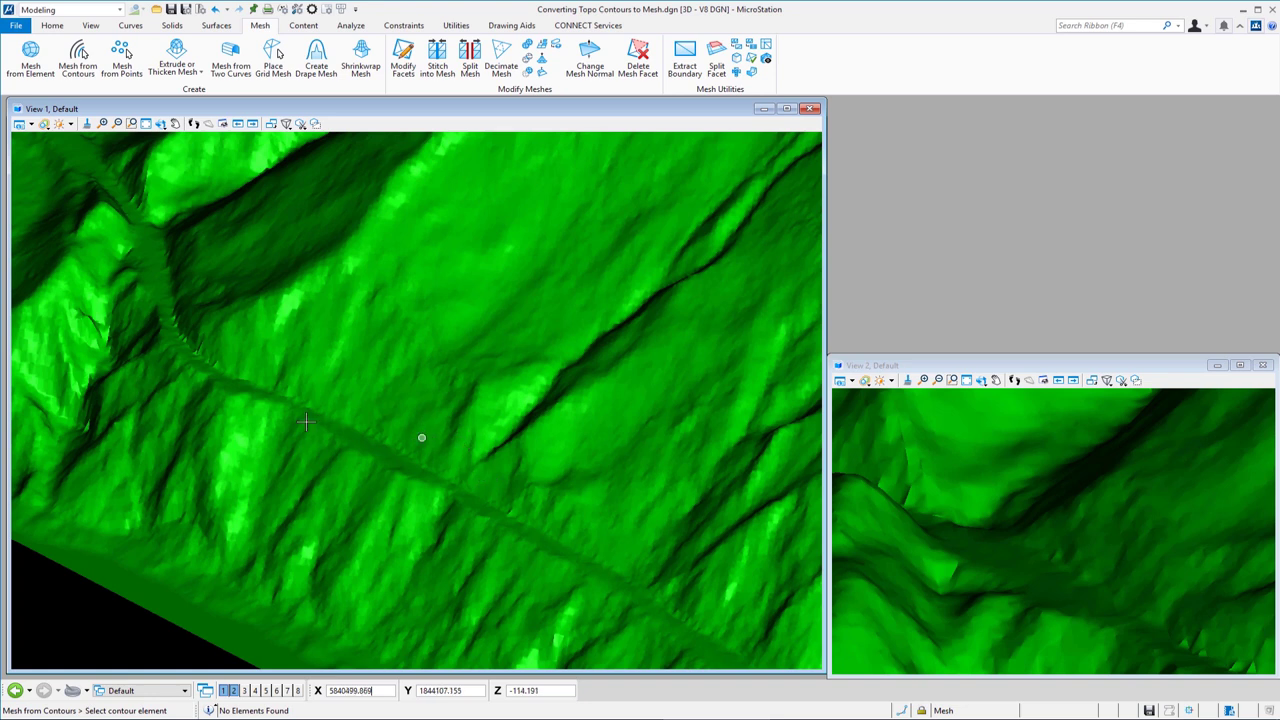
{"action": "scroll", "coordinate": [155, 338], "scroll_direction": "up", "scroll_amount": 2}
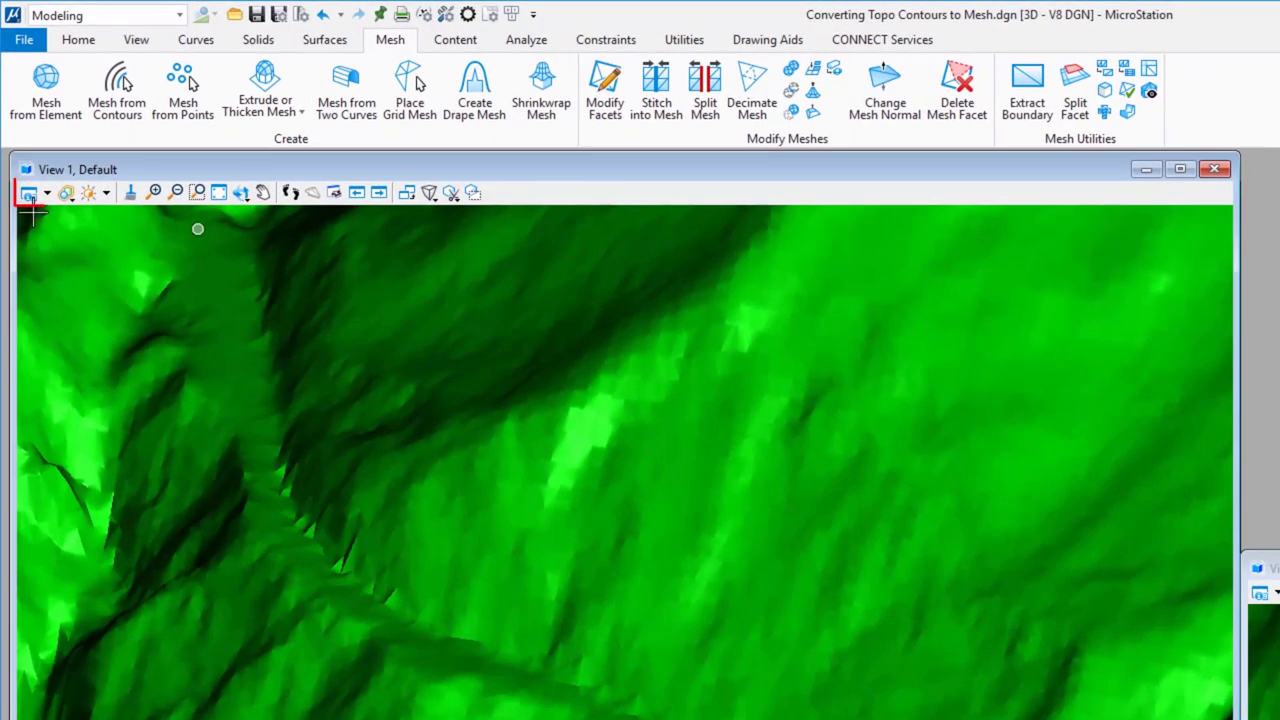
{"action": "left_click", "coordinate": [29, 194]}
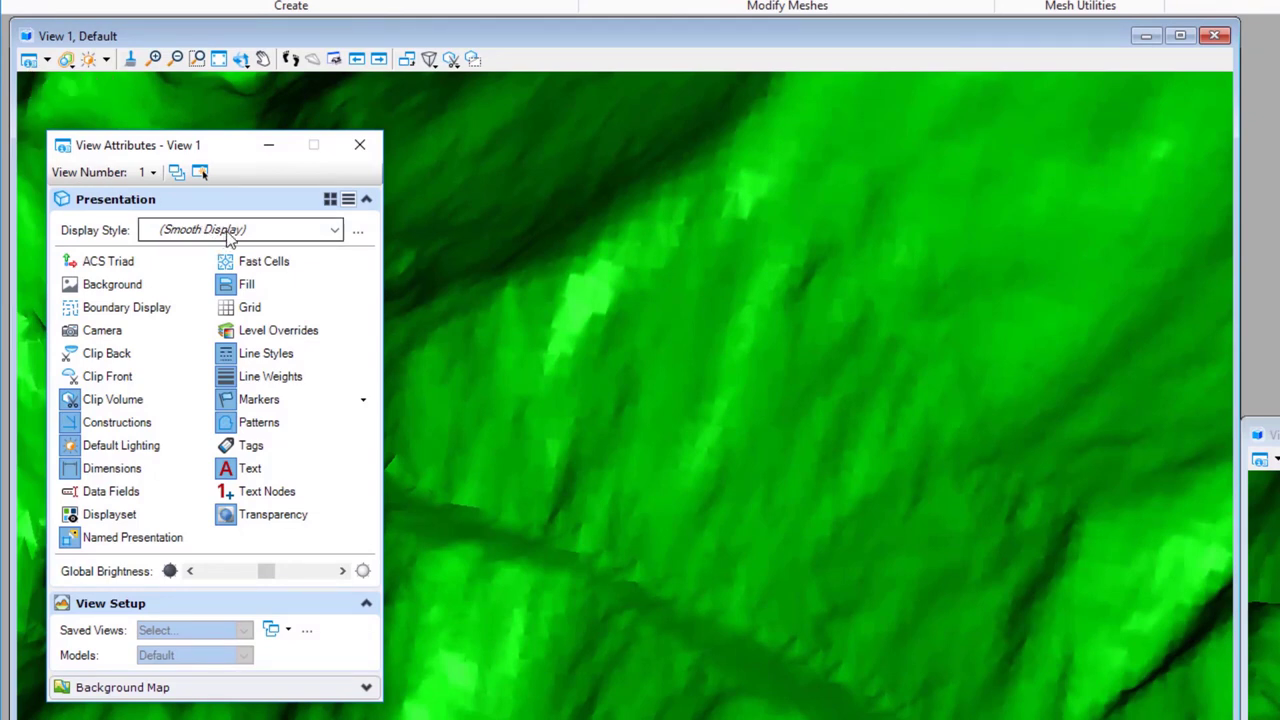
{"action": "left_click", "coordinate": [231, 232]}
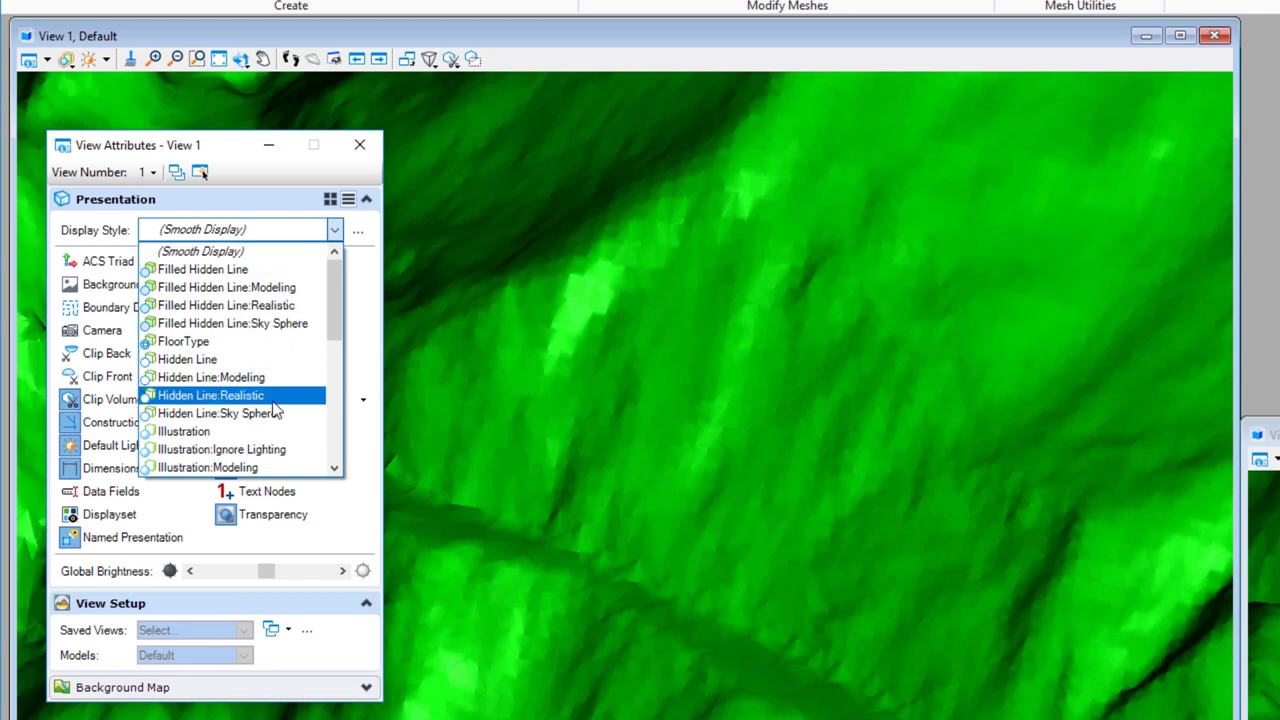
{"action": "scroll", "coordinate": [275, 410], "scroll_direction": "down", "scroll_amount": 2}
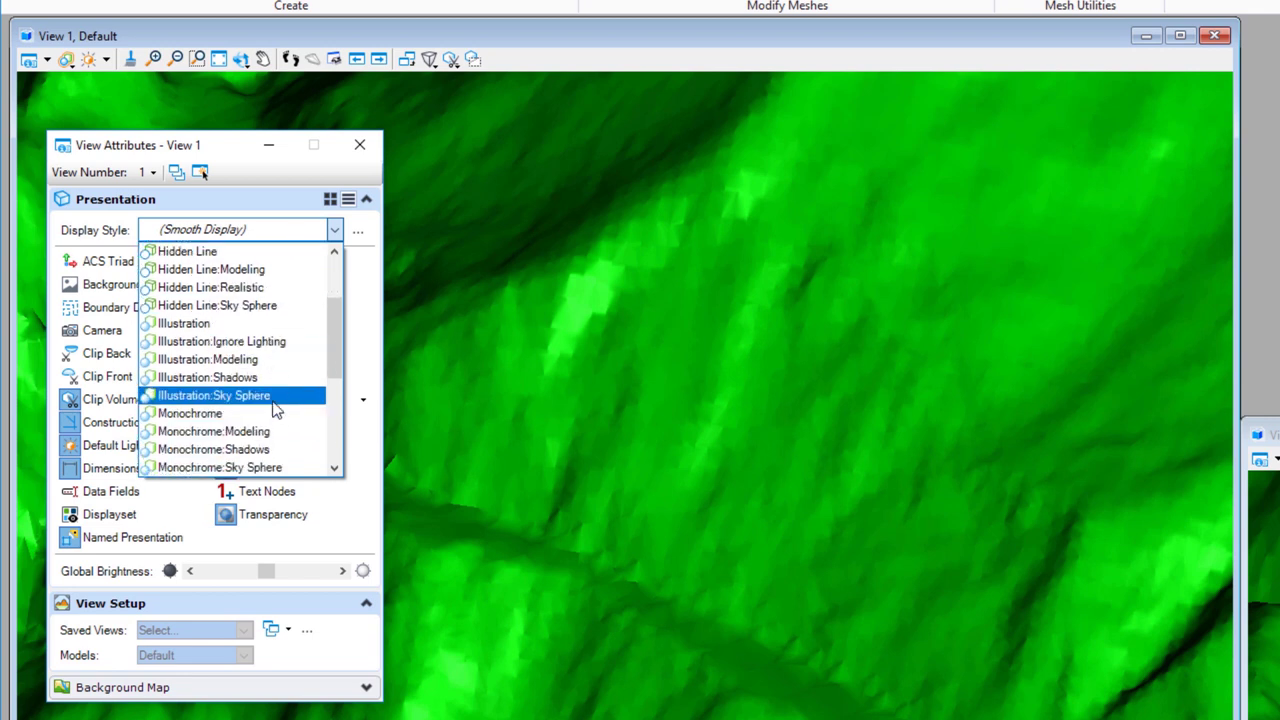
{"action": "left_click", "coordinate": [196, 383]}
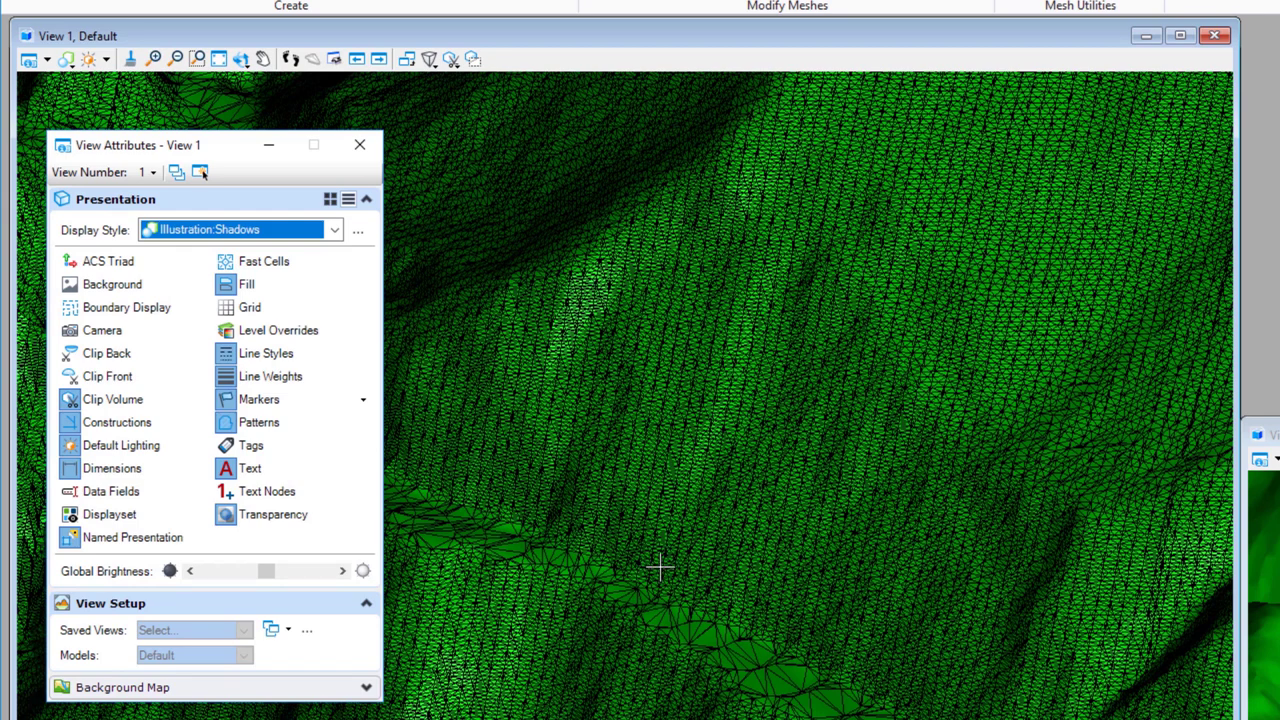
Pick the terrain mesh in View 1 to examine its triangular facets, and release it again.
{"action": "scroll", "coordinate": [660, 567], "scroll_direction": "up", "scroll_amount": 1}
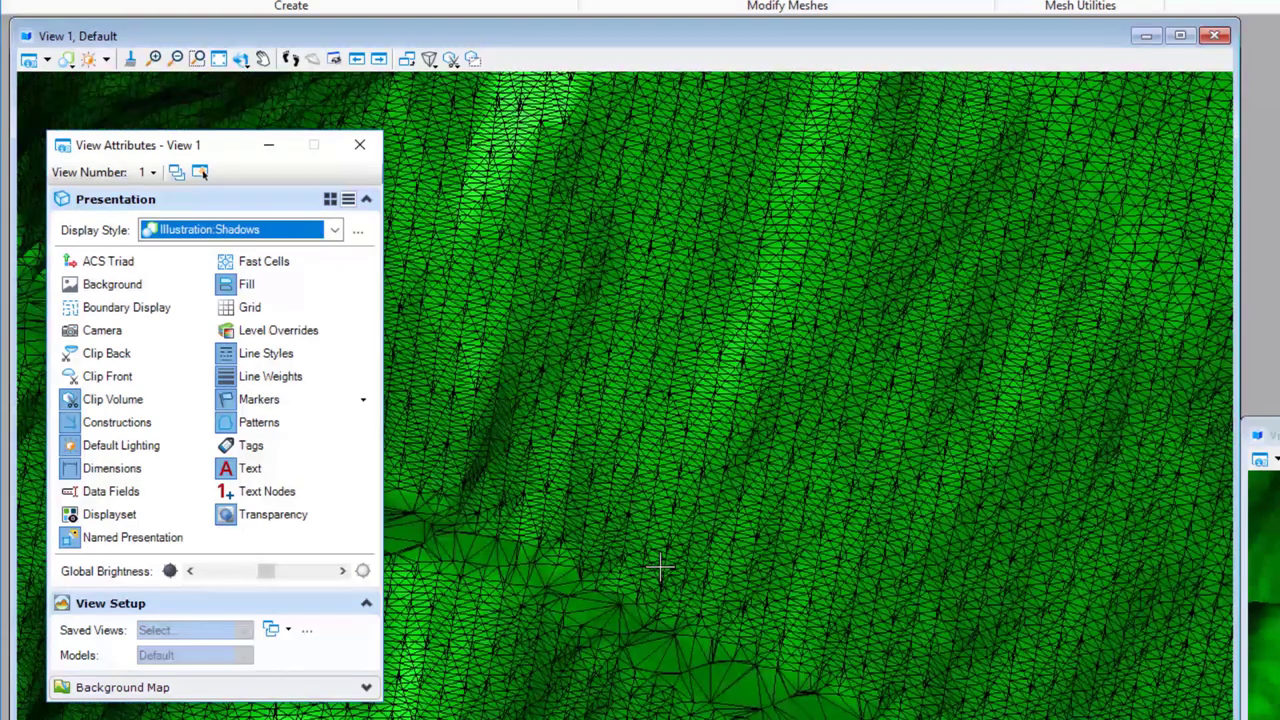
{"action": "left_click", "coordinate": [674, 472]}
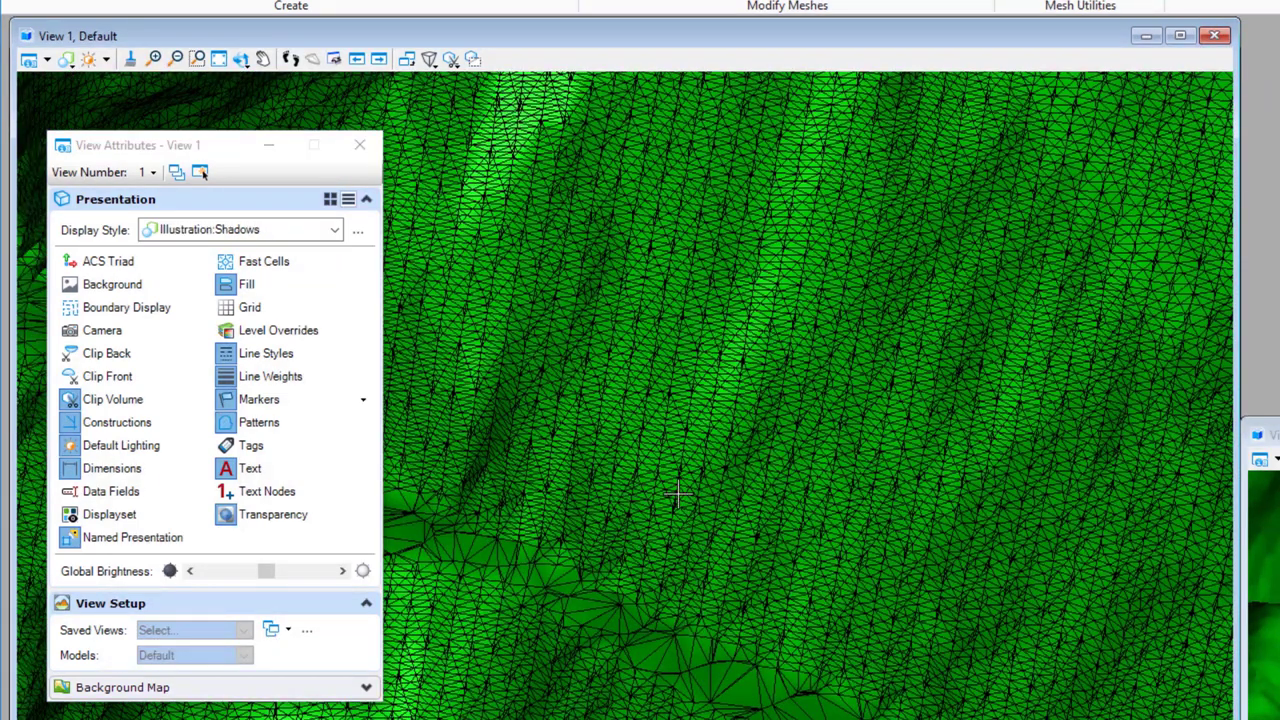
{"action": "left_click", "coordinate": [677, 486]}
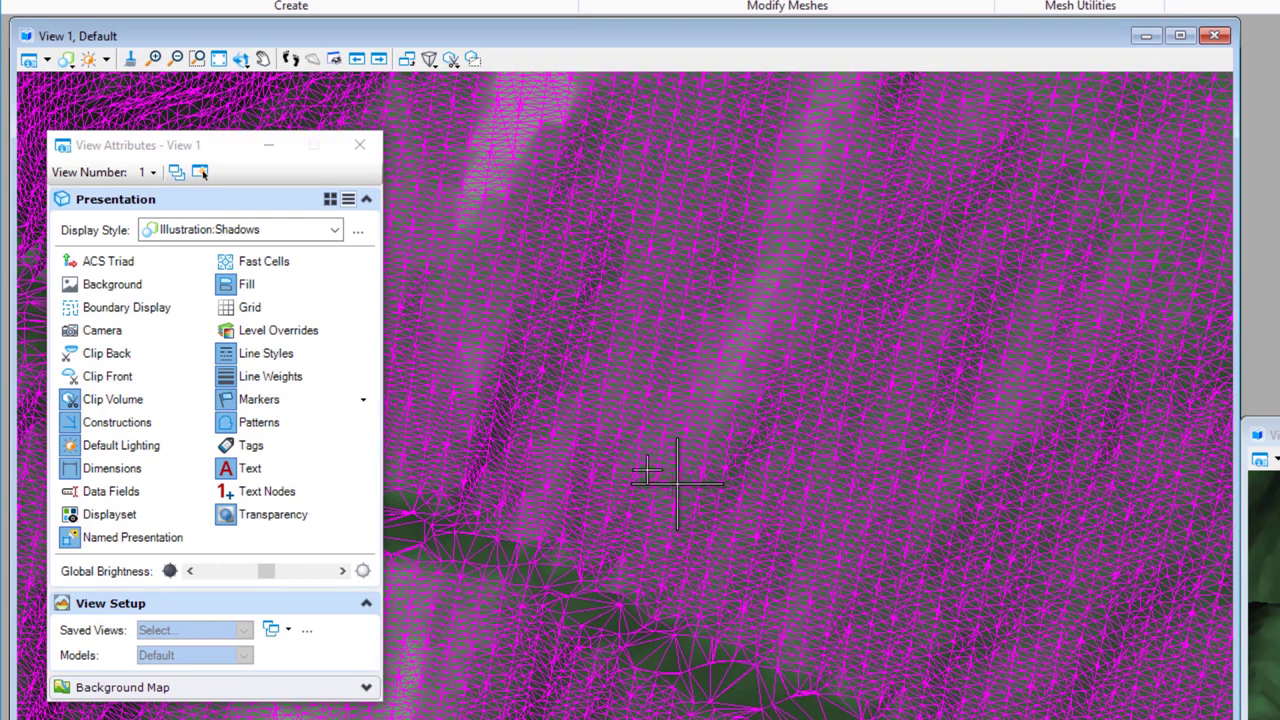
{"action": "key", "text": "Escape"}
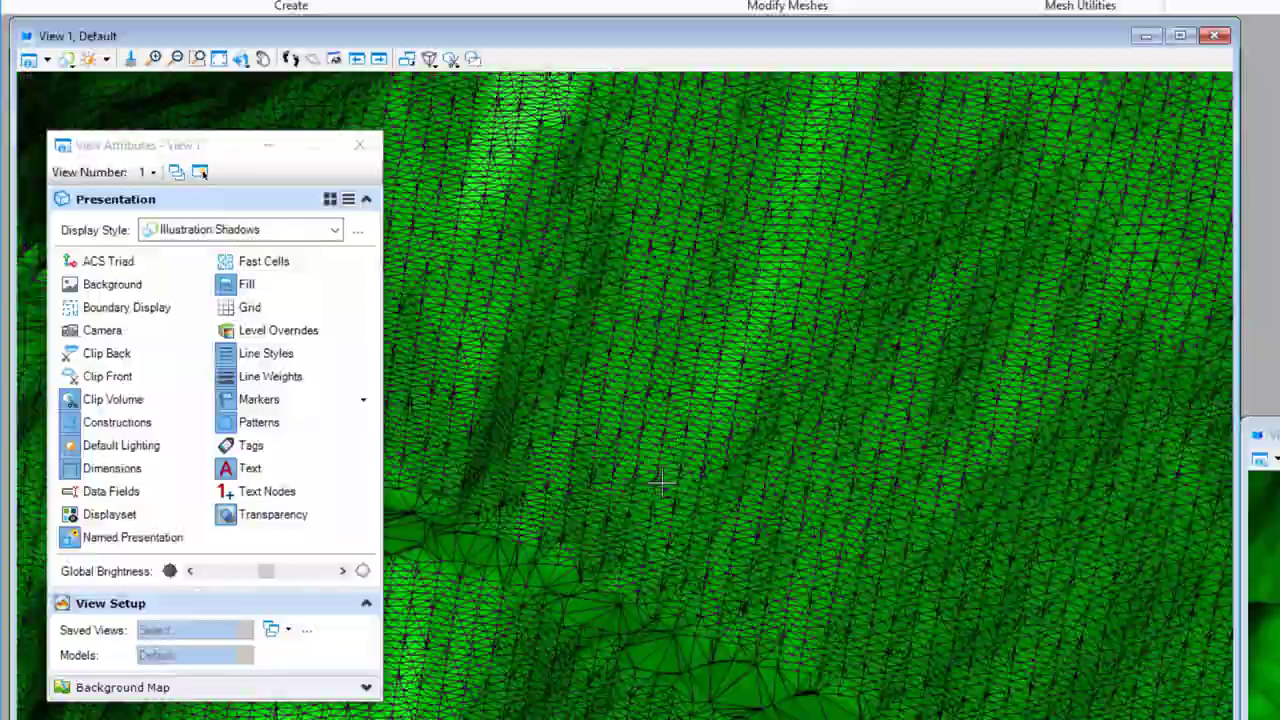
Set the display style of View 1 to Thematic:Height so the terrain mesh is coloured by elevation.
{"action": "middle_click_drag", "start_coordinate": [660, 483], "coordinate": [1128, 442], "text": "shift"}
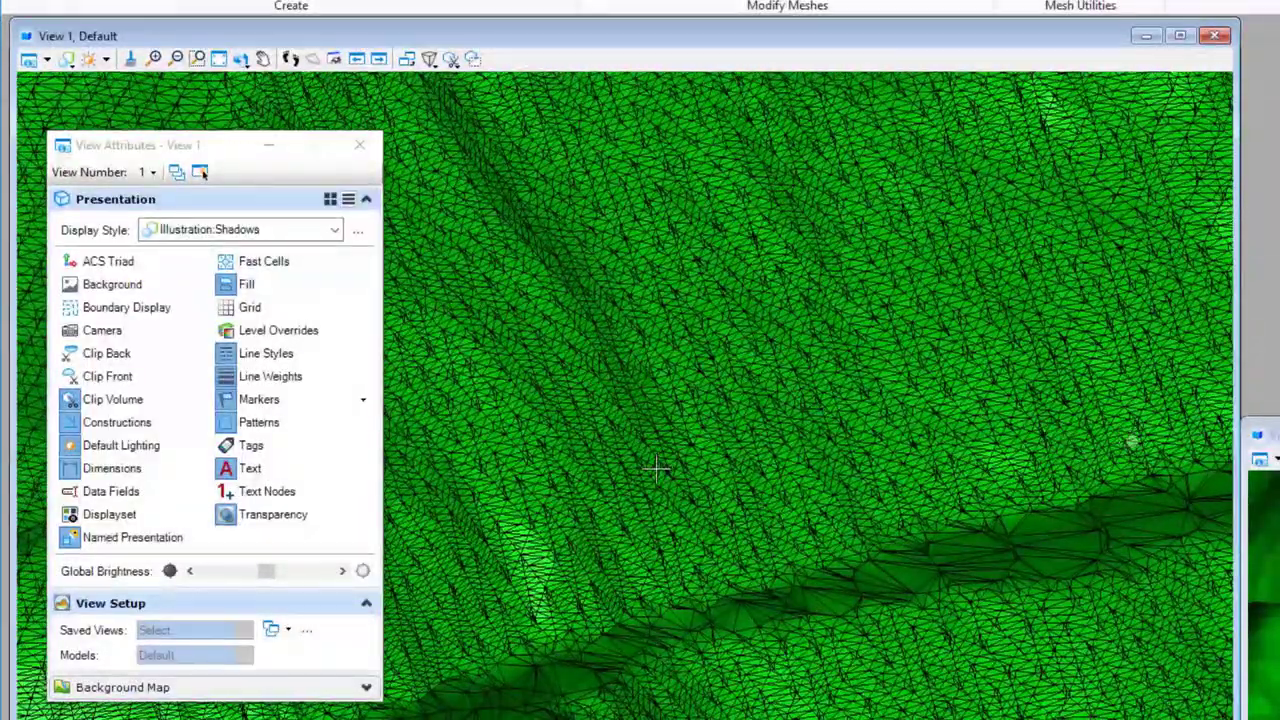
{"action": "middle_click_drag", "start_coordinate": [885, 518], "coordinate": [545, 487], "text": "shift"}
{"action": "middle_click_drag", "start_coordinate": [770, 484], "coordinate": [471, 434], "text": "shift"}
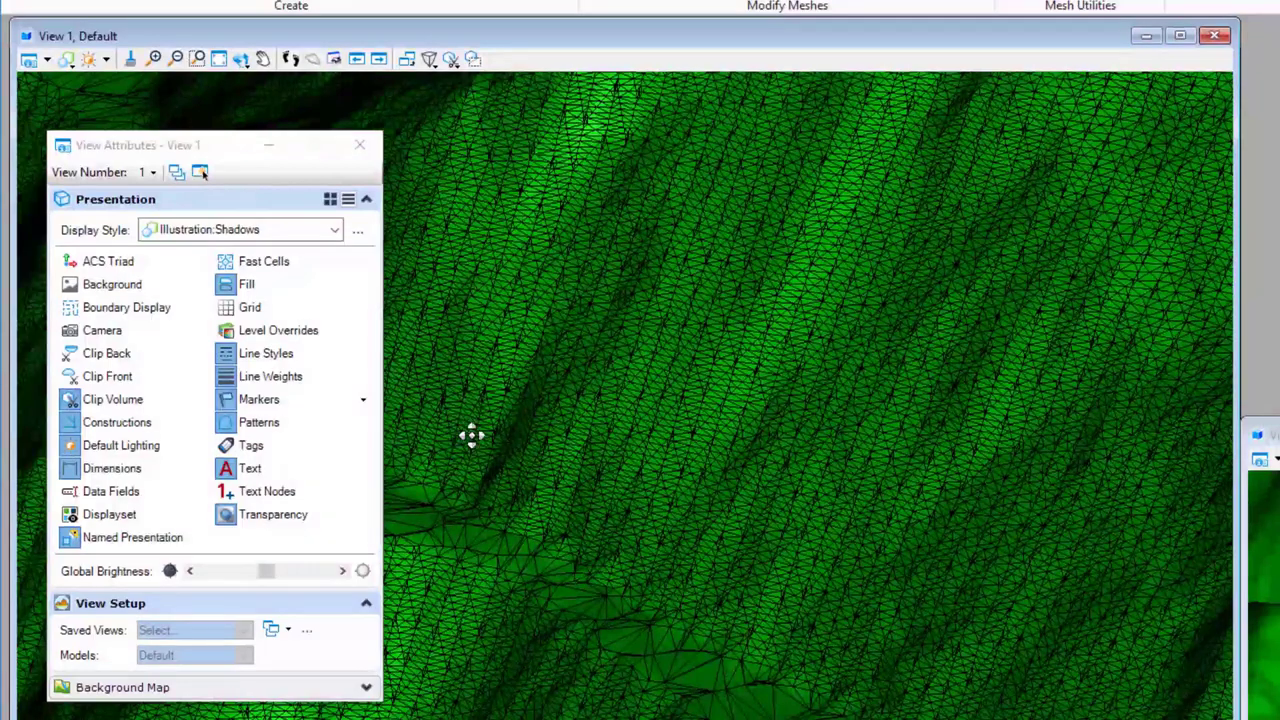
{"action": "left_click", "coordinate": [252, 230]}
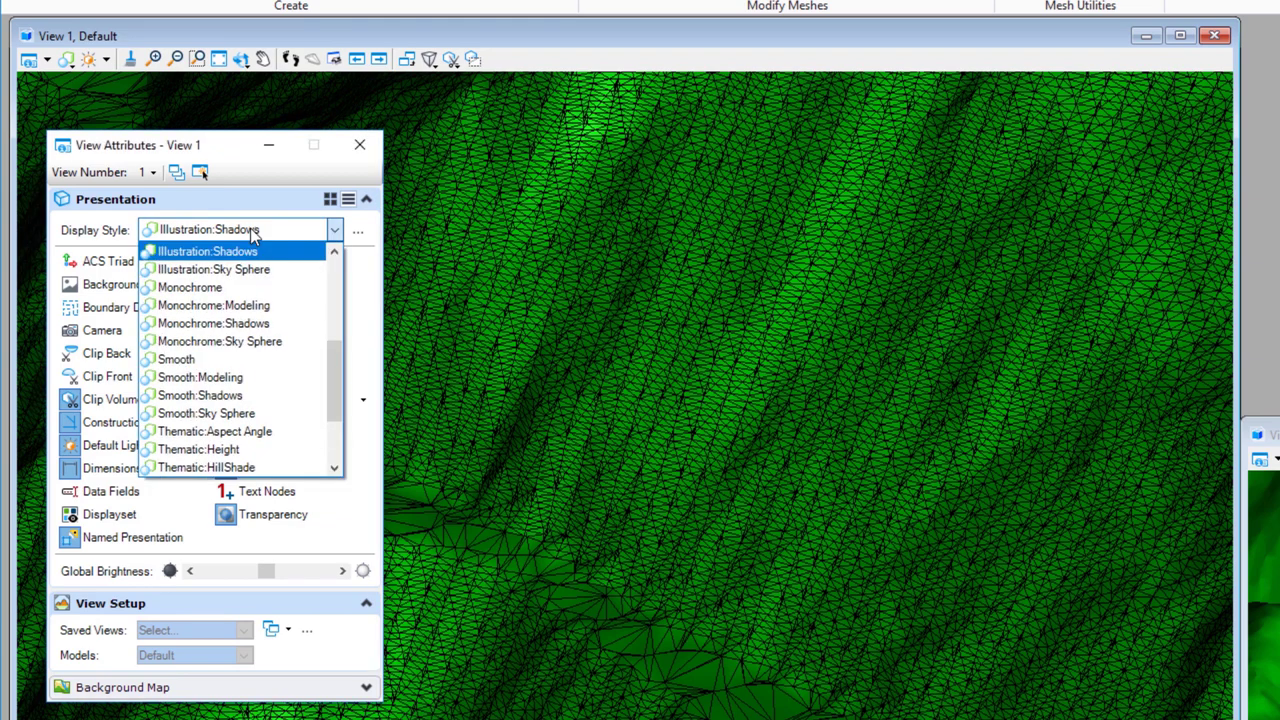
{"action": "left_click", "coordinate": [228, 457]}
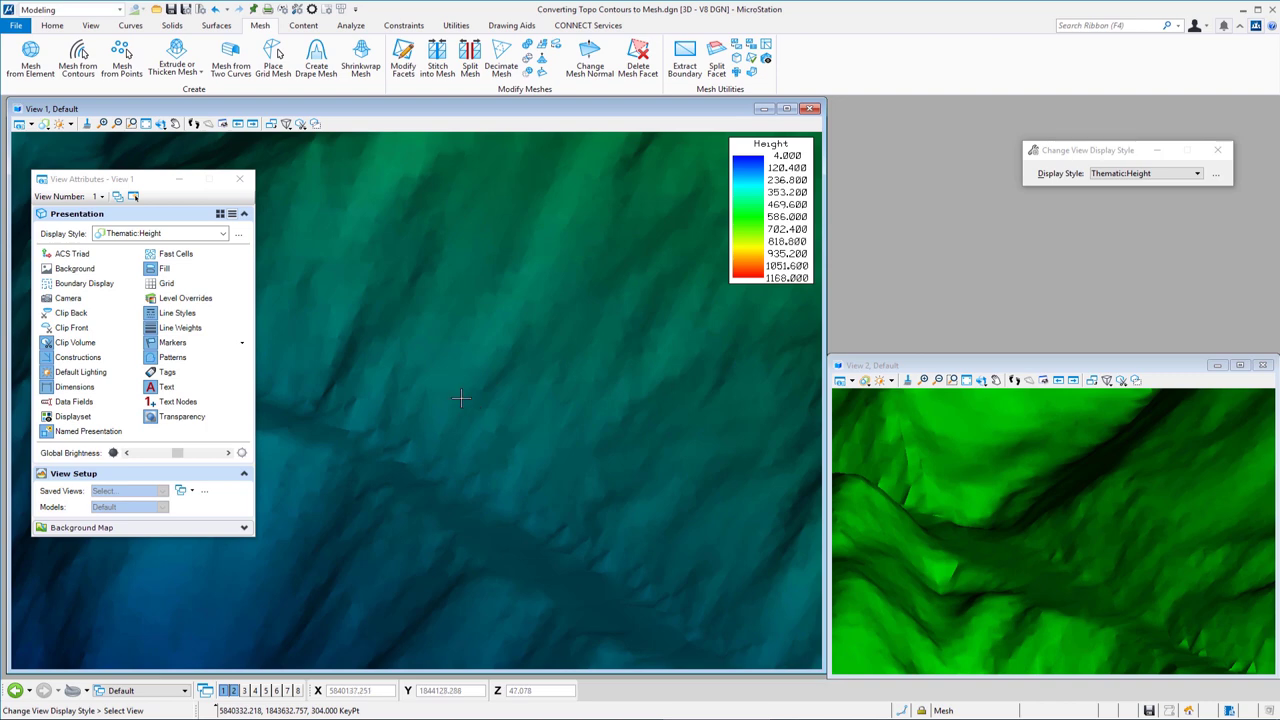
Fit the whole terrain mesh in View 1, close the view attributes and inspect the elevation colours from several angles.
{"action": "key", "text": "space"}
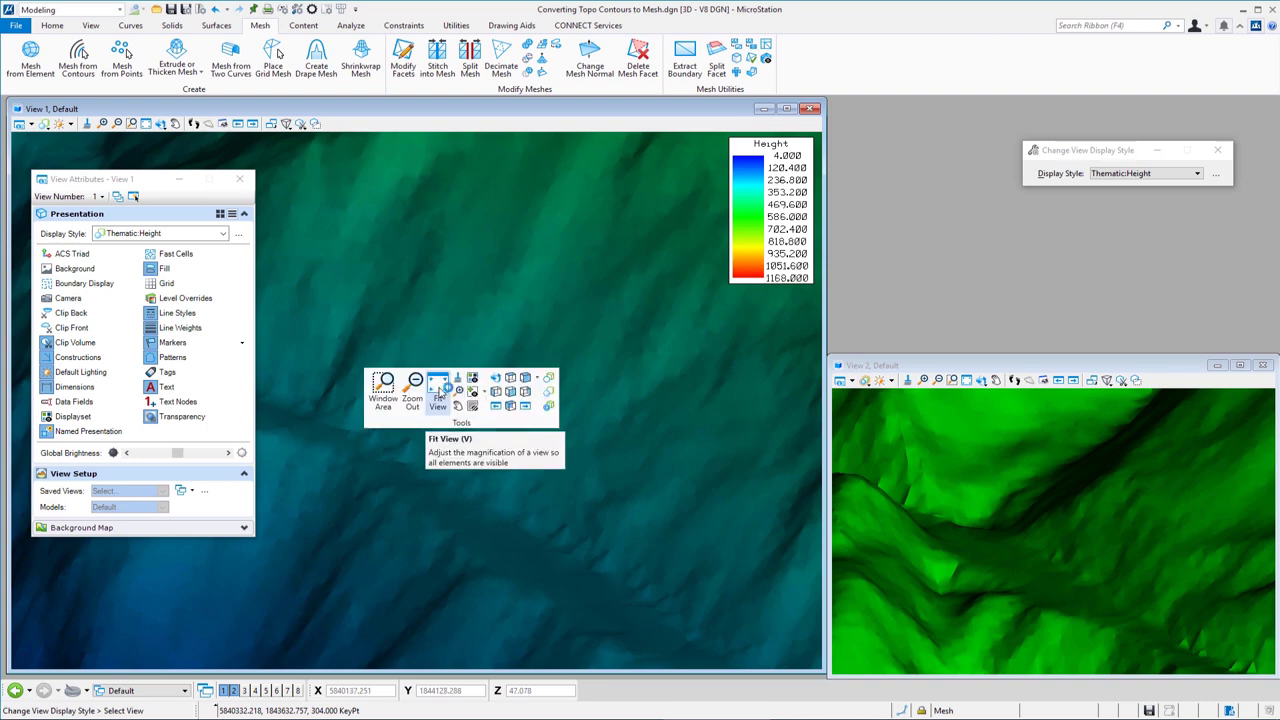
{"action": "left_click", "coordinate": [440, 390]}
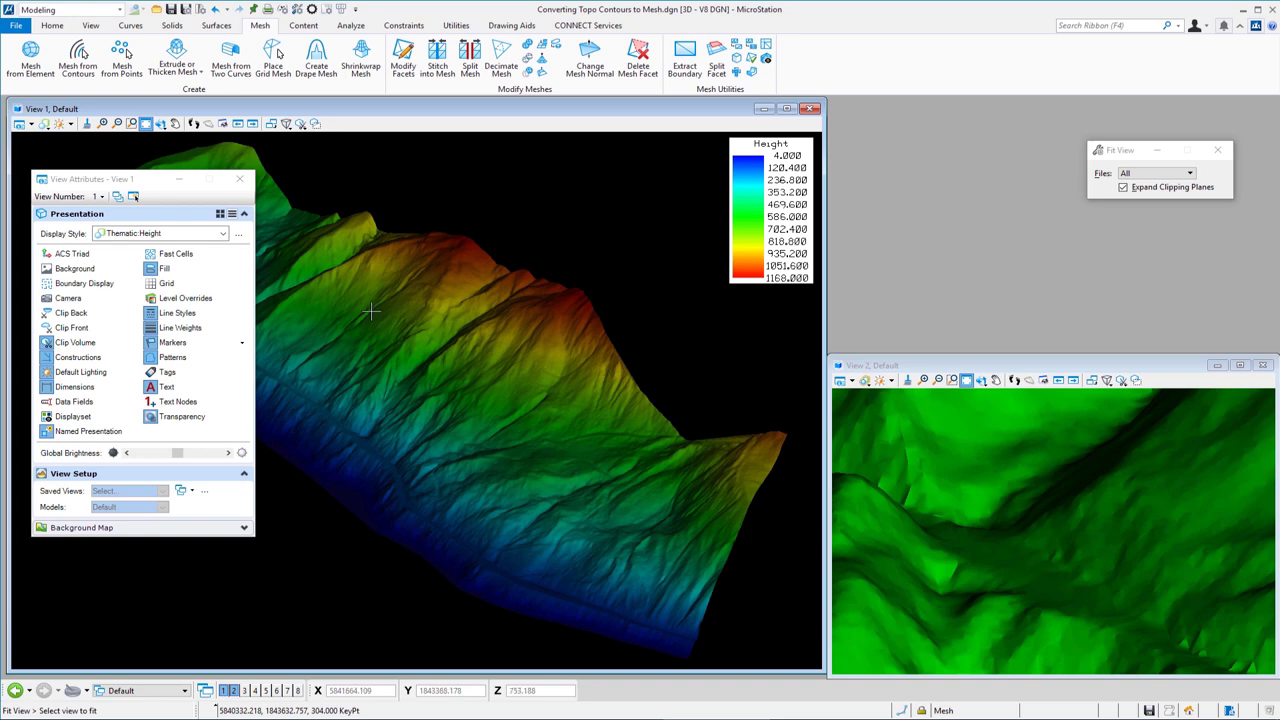
{"action": "left_click", "coordinate": [240, 181]}
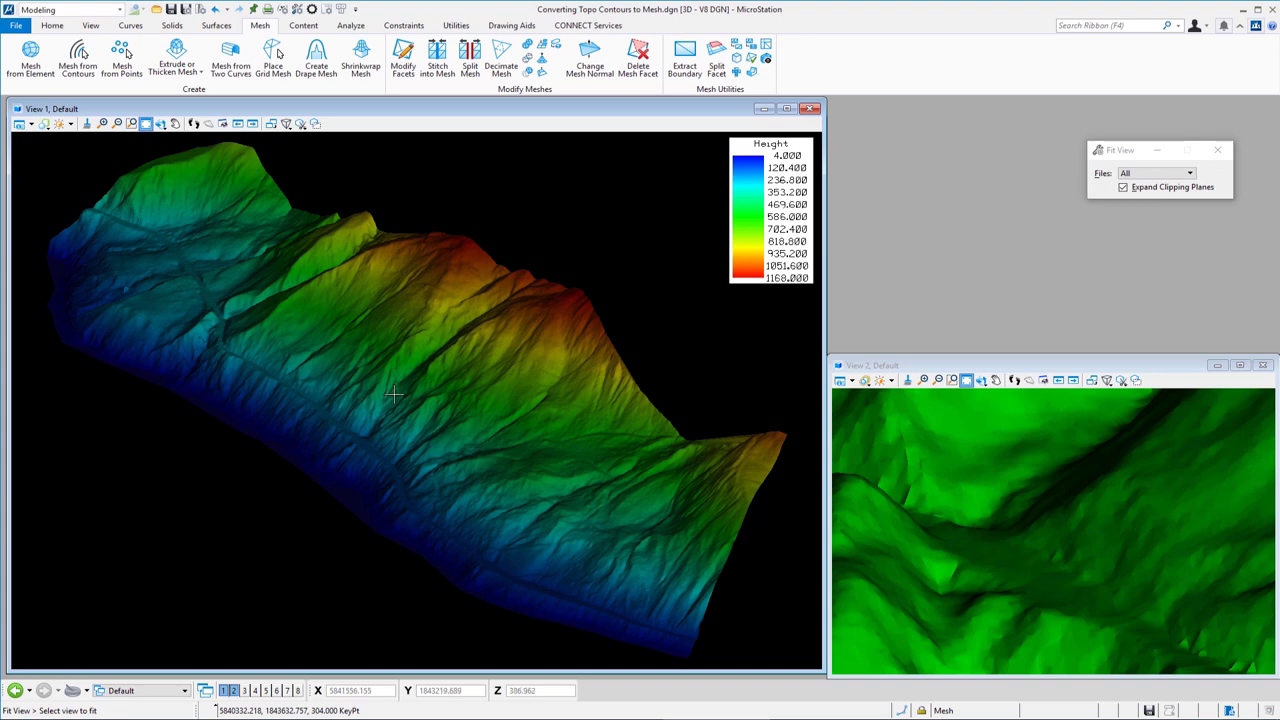
{"action": "middle_click_drag", "start_coordinate": [354, 364], "coordinate": [583, 405], "text": "shift"}
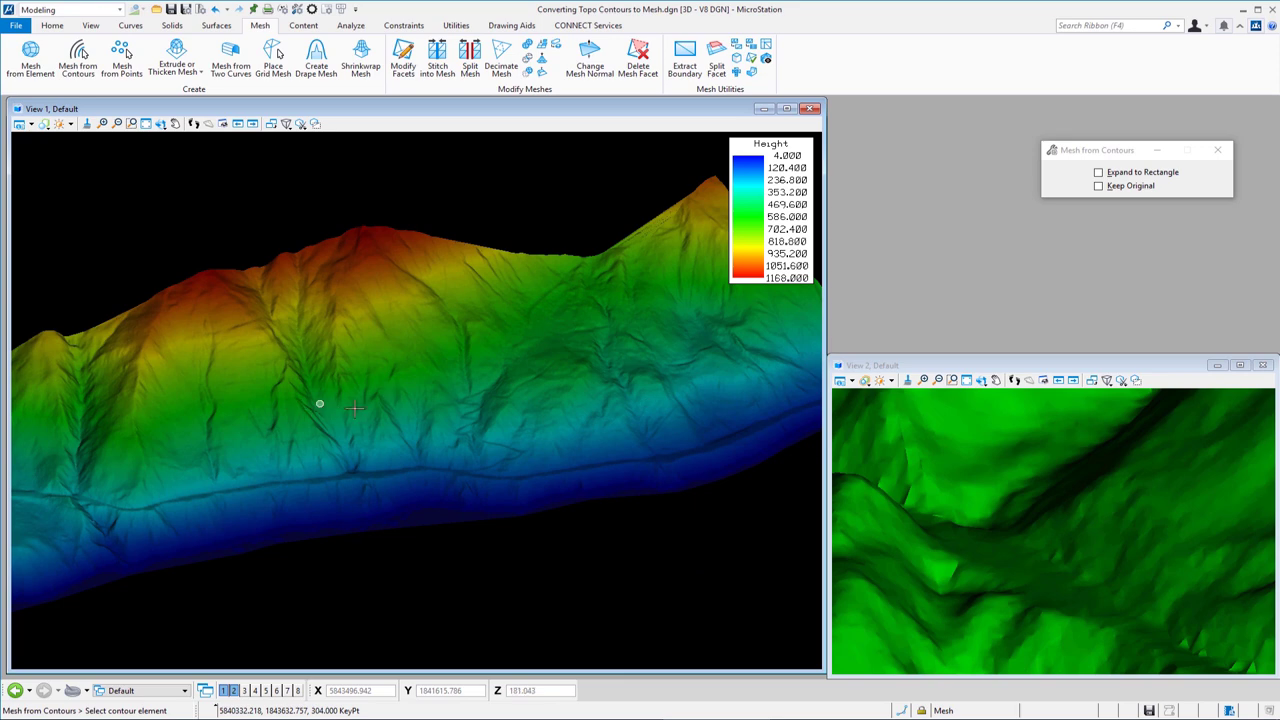
{"action": "middle_click_drag", "start_coordinate": [355, 407], "coordinate": [483, 354], "text": "shift"}
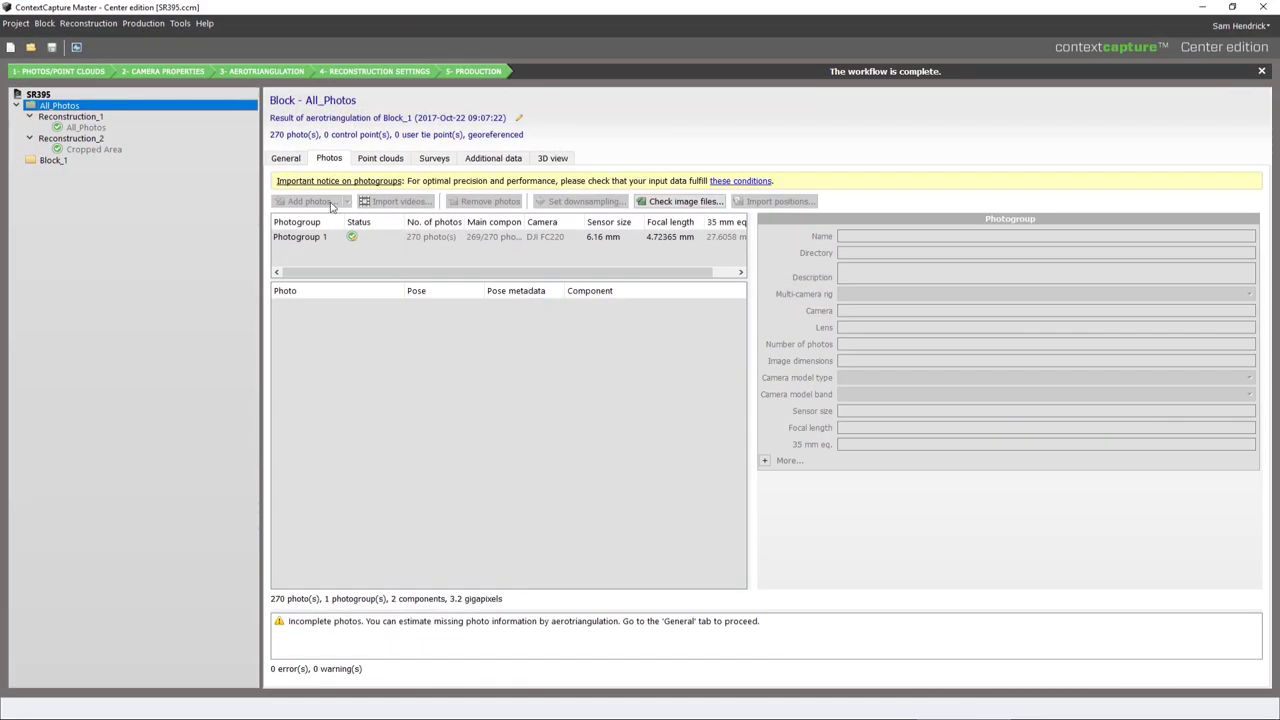
In ContextCapture Master, review the photos of Photogroup 1 and the 3D view of the Cropped Area production.
{"action": "left_click", "coordinate": [312, 240]}
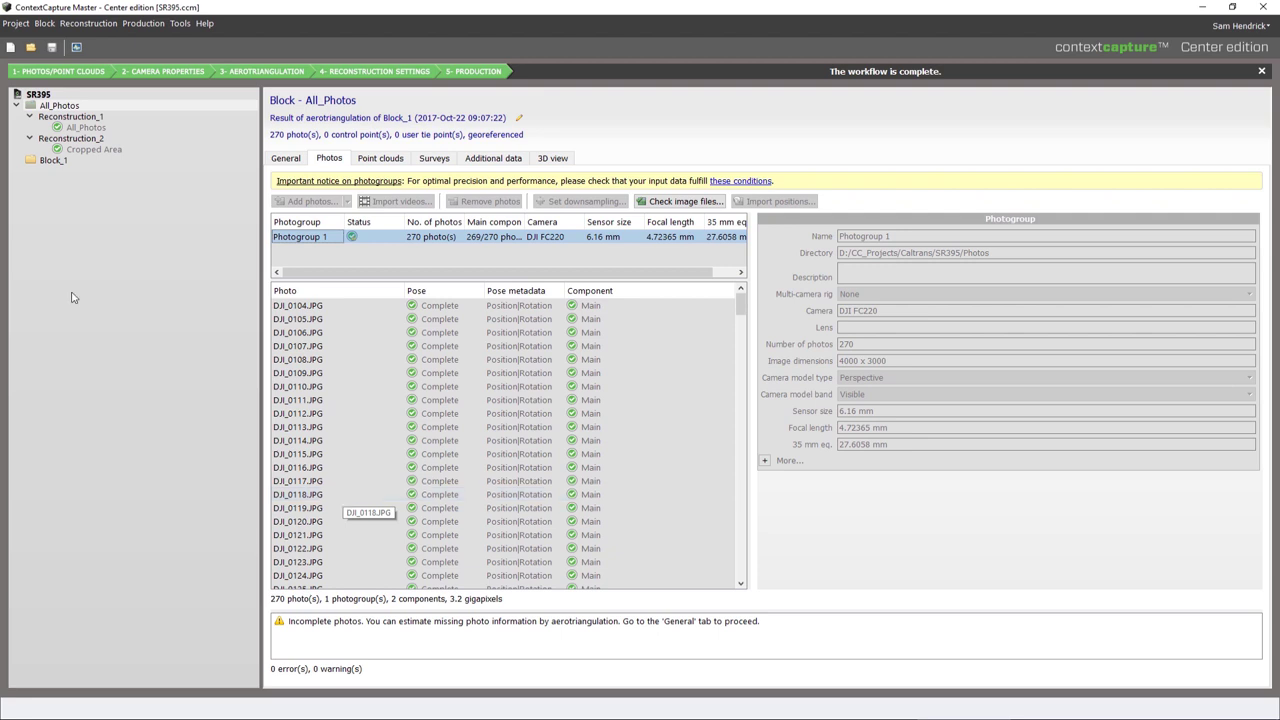
{"action": "left_click", "coordinate": [99, 150]}
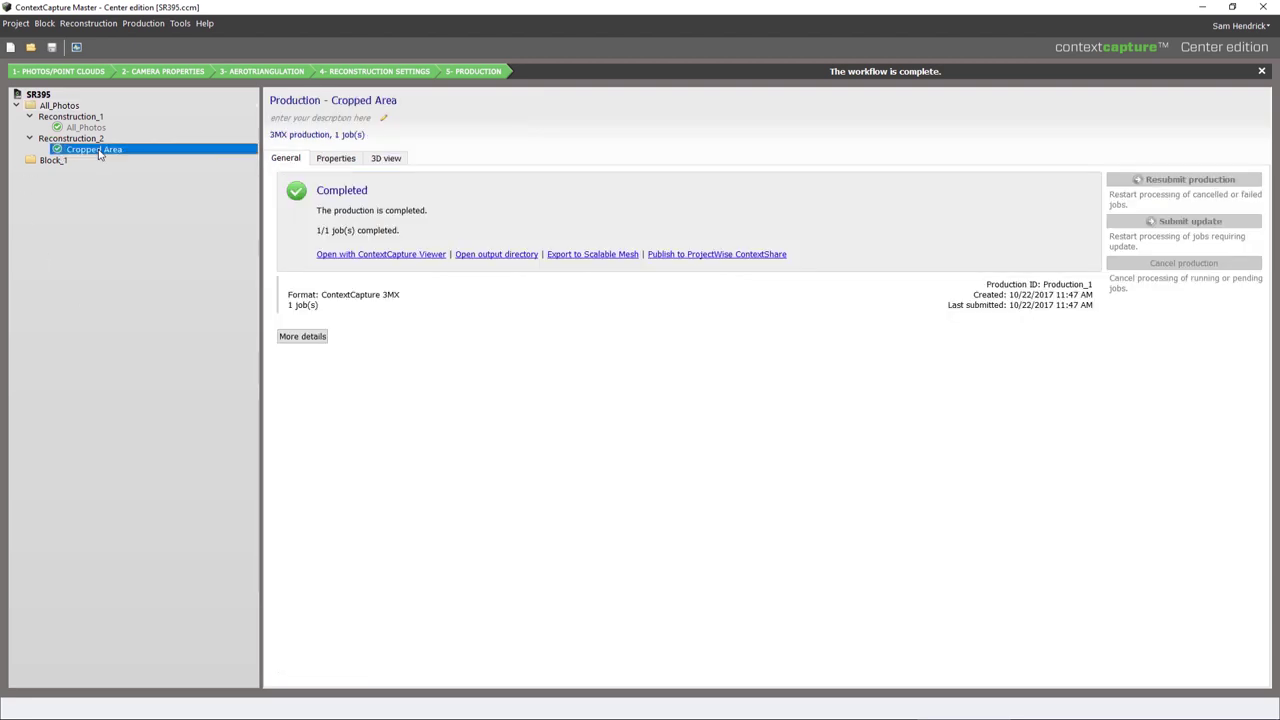
{"action": "left_click", "coordinate": [389, 159]}
{"action": "mouse_move", "coordinate": [742, 442]}
{"action": "left_mouse_down"}
{"action": "mouse_move", "coordinate": [743, 381]}
{"action": "mouse_move", "coordinate": [674, 366]}
{"action": "mouse_move", "coordinate": [782, 384]}
{"action": "left_mouse_up"}
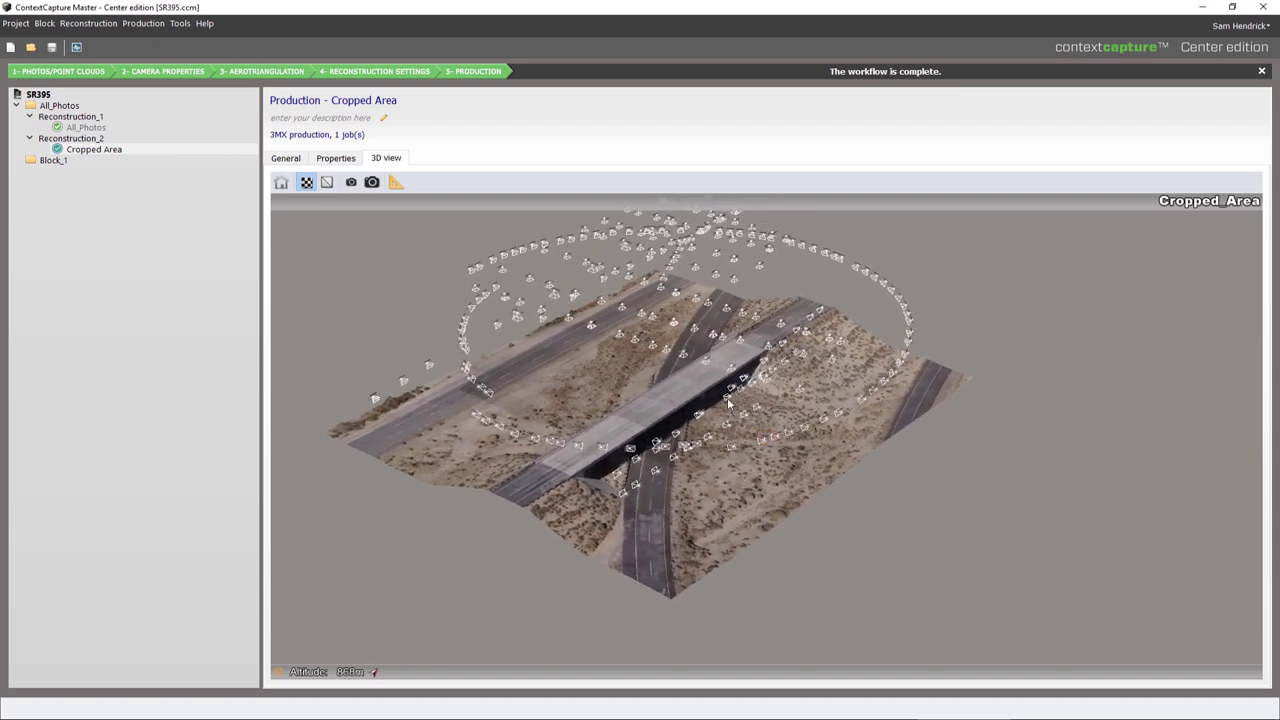
{"action": "left_click", "coordinate": [284, 159]}
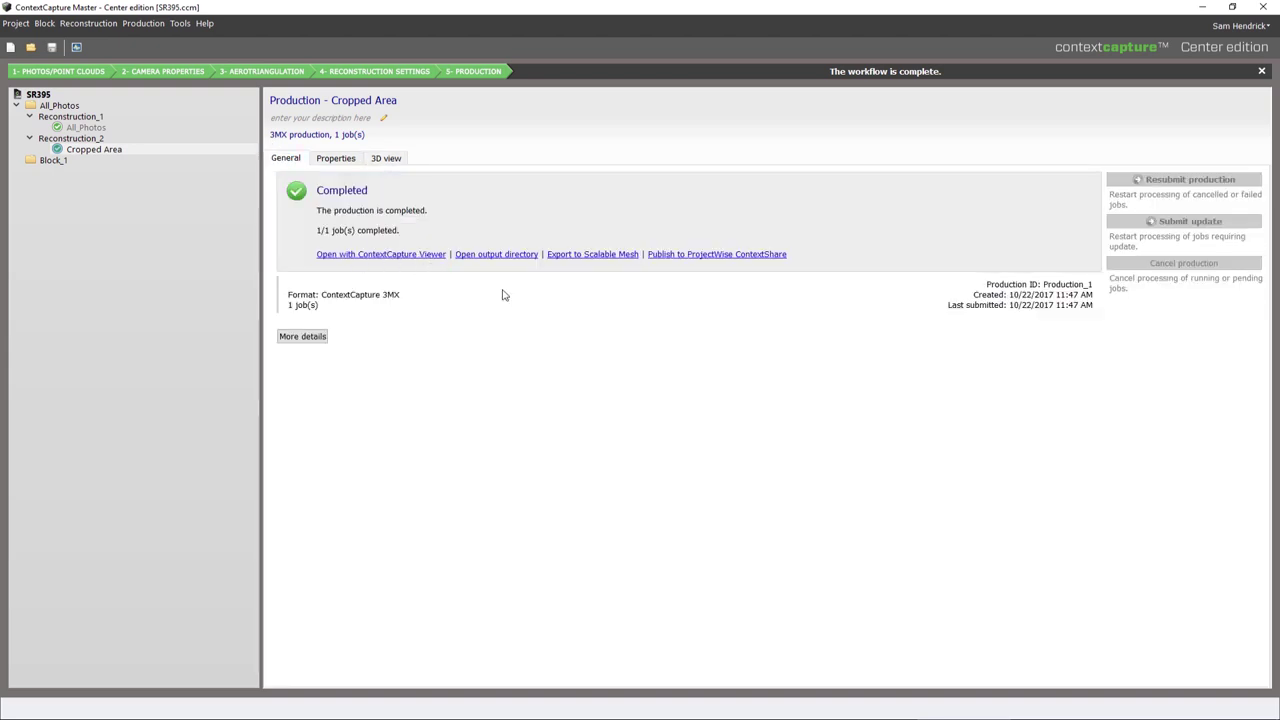
Switch to ContextCapture Viewer with Cropped_Area.3mx and look through the coordinate, distance, surface and volume measurement options.
{"action": "mouse_move", "coordinate": [1057, 718]}
{"action": "left_click", "coordinate": [1057, 675]}
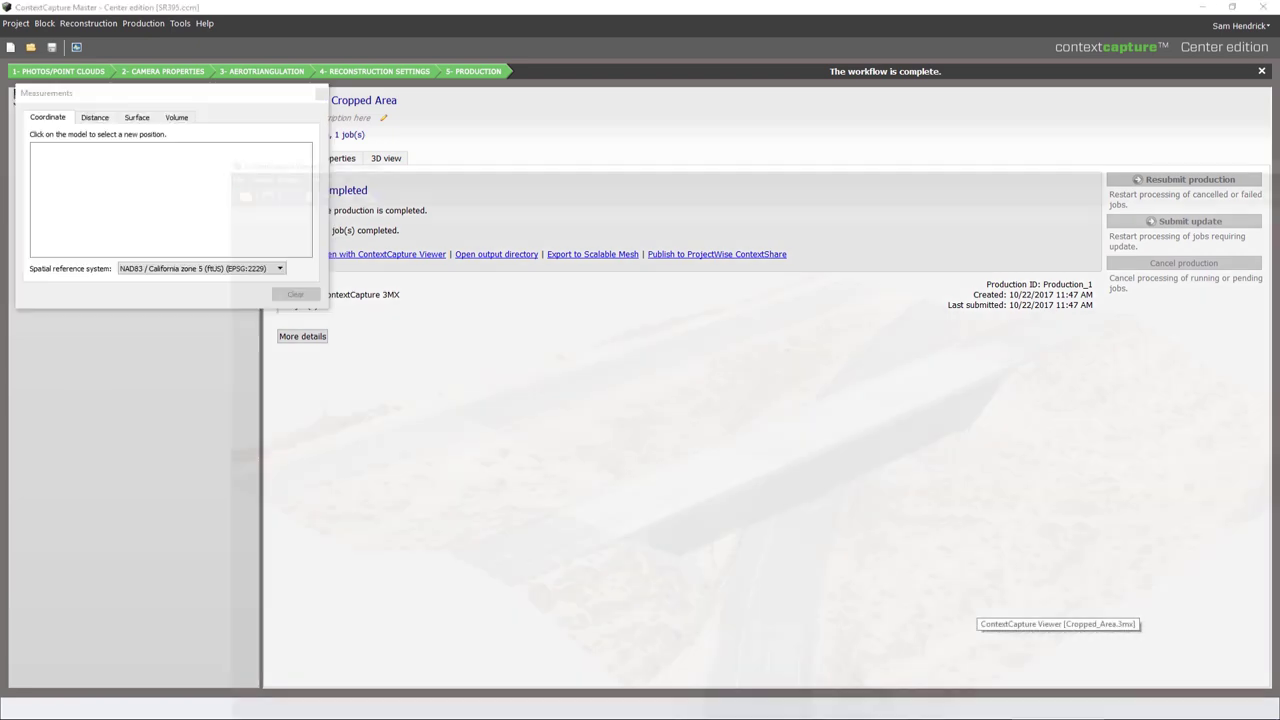
{"action": "mouse_move", "coordinate": [627, 343]}
{"action": "left_mouse_down"}
{"action": "mouse_move", "coordinate": [718, 369]}
{"action": "mouse_move", "coordinate": [770, 402]}
{"action": "mouse_move", "coordinate": [1012, 380]}
{"action": "mouse_move", "coordinate": [527, 352]}
{"action": "mouse_move", "coordinate": [489, 370]}
{"action": "left_mouse_up"}
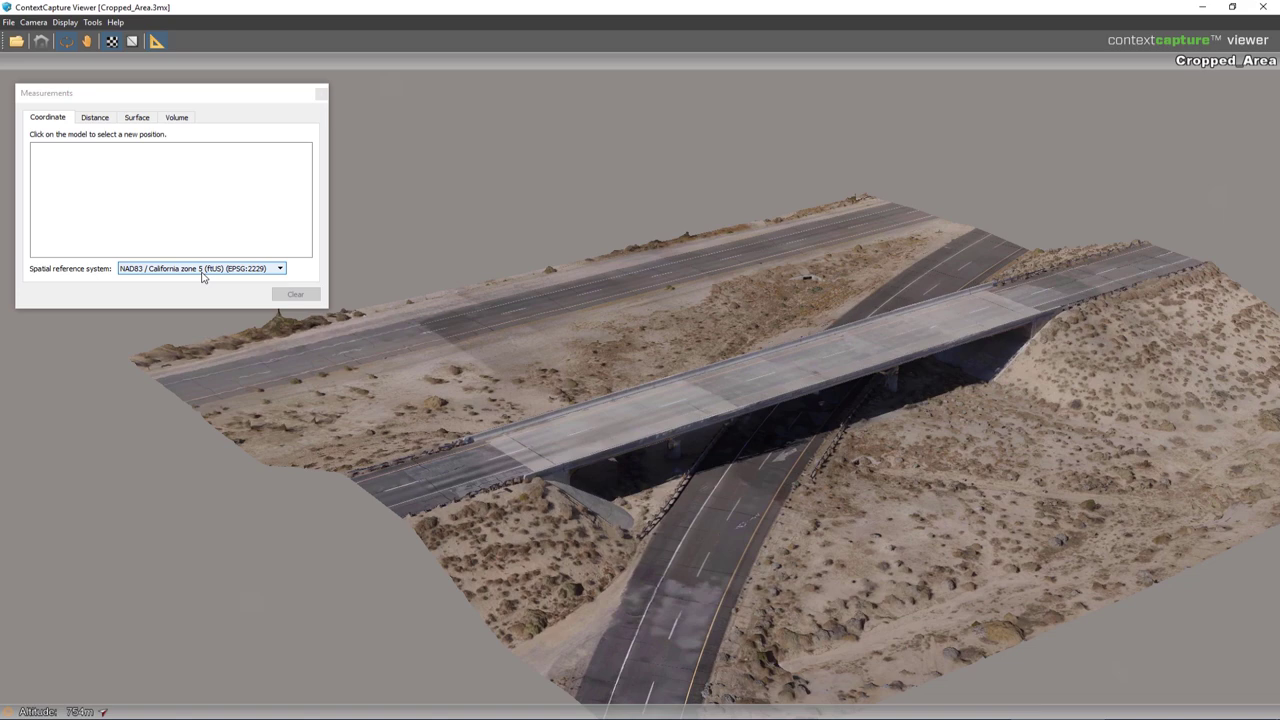
{"action": "left_click", "coordinate": [97, 119]}
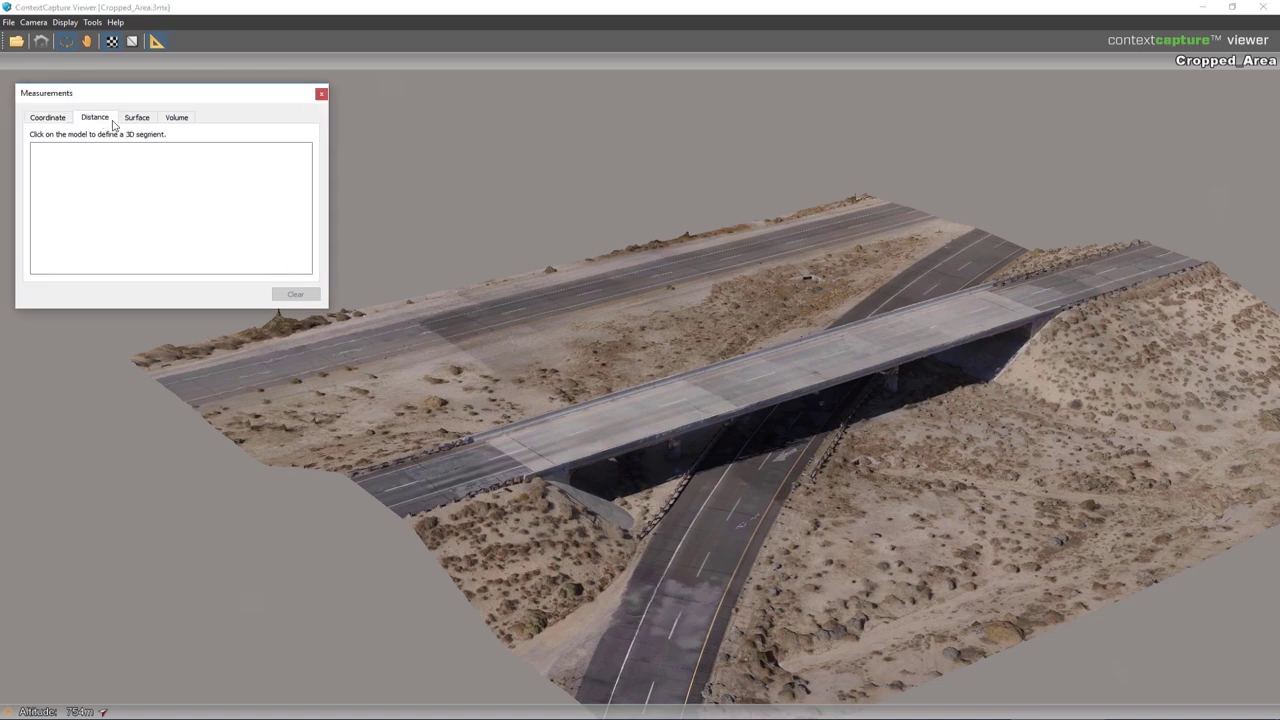
{"action": "left_click", "coordinate": [138, 119]}
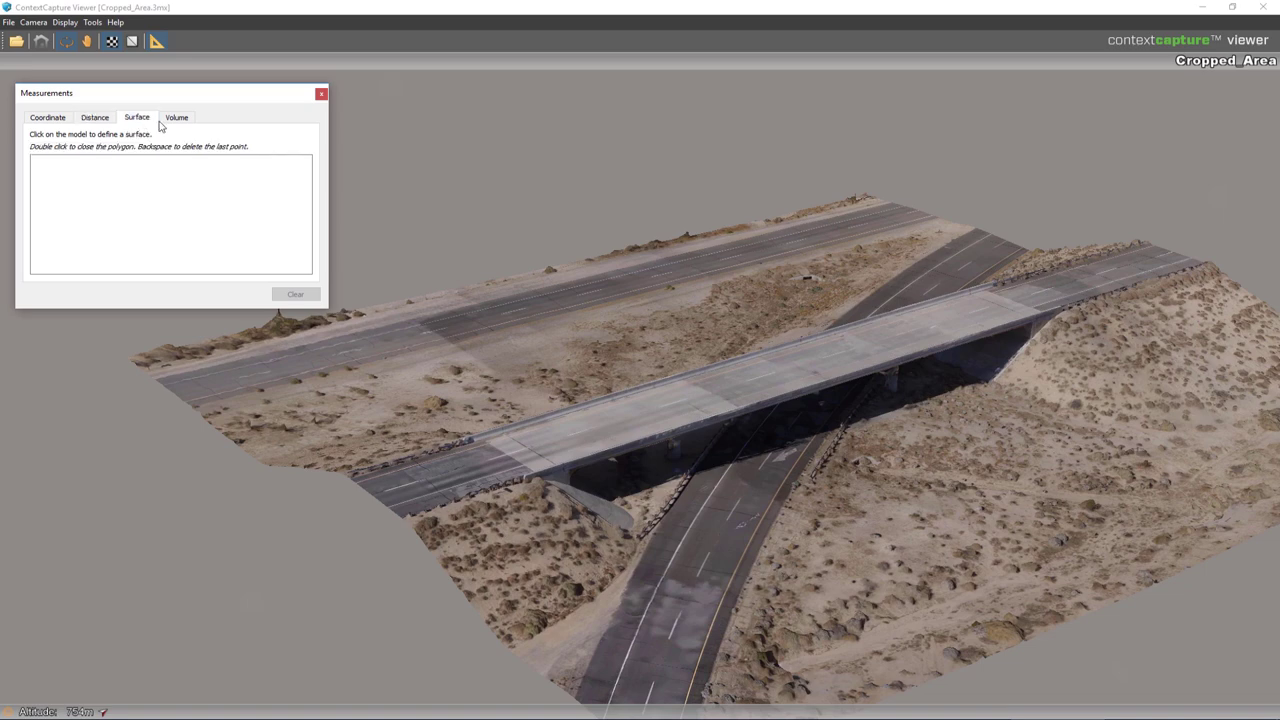
{"action": "left_click", "coordinate": [177, 119]}
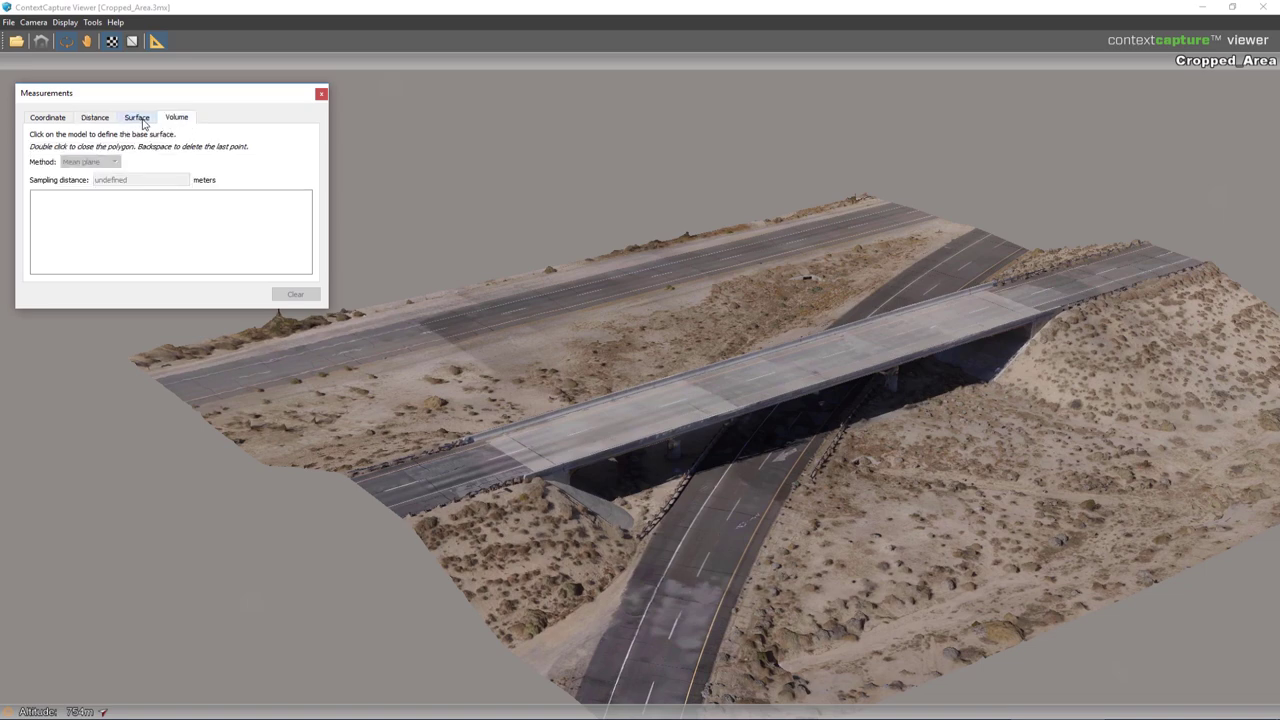
Measure the surface of the overpass's concrete deck with a polygon through its four corners, and view the whole measured area.
{"action": "left_click", "coordinate": [138, 119]}
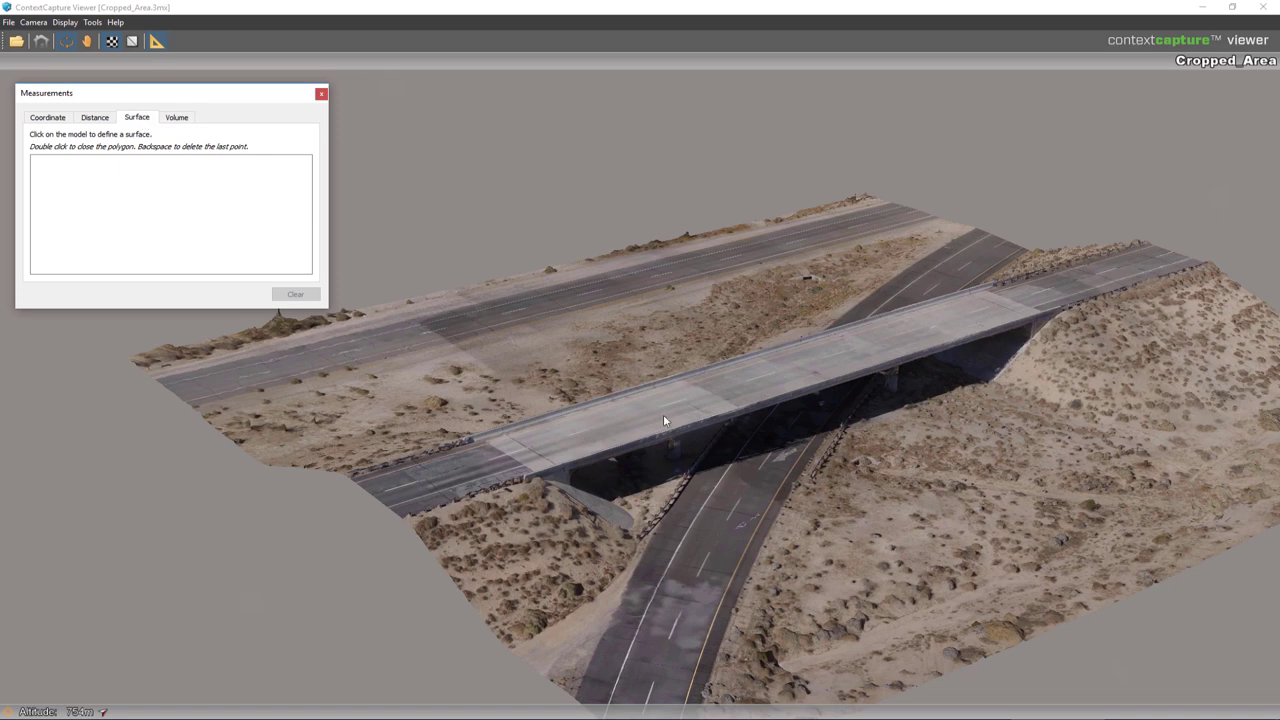
{"action": "left_click_drag", "start_coordinate": [663, 421], "coordinate": [814, 486]}
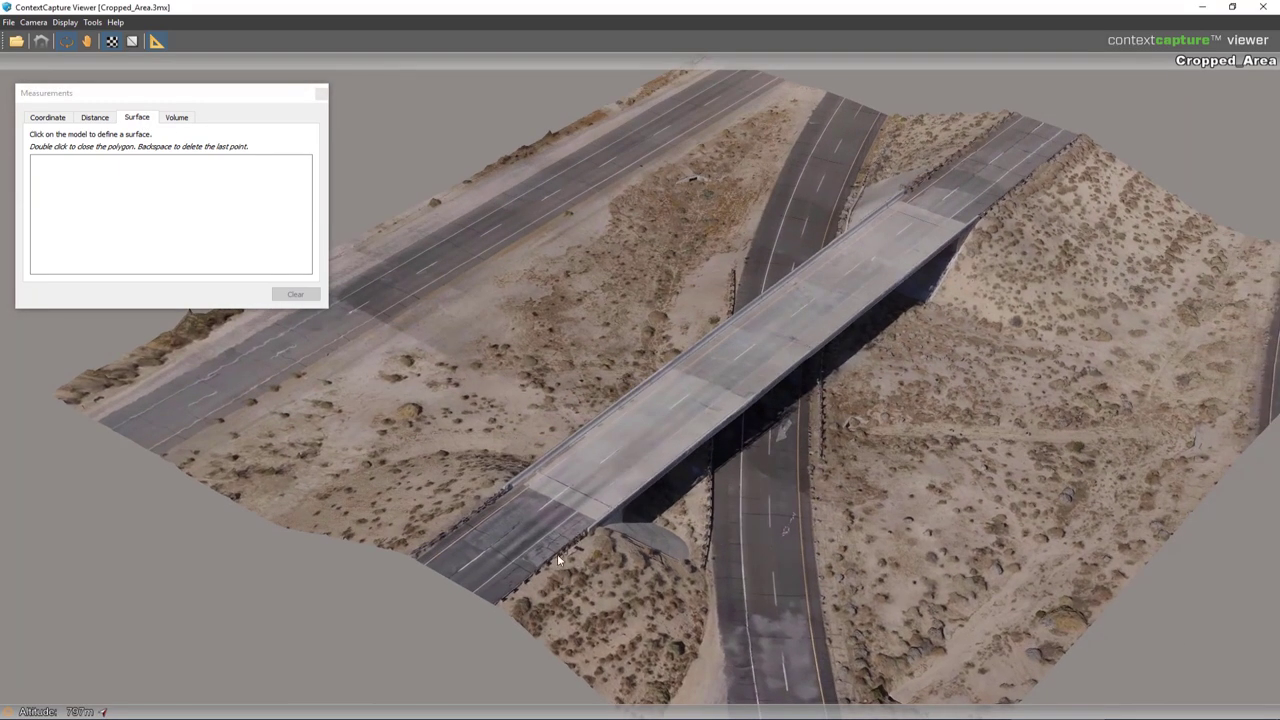
{"action": "scroll", "coordinate": [557, 554], "scroll_direction": "up", "scroll_amount": 5}
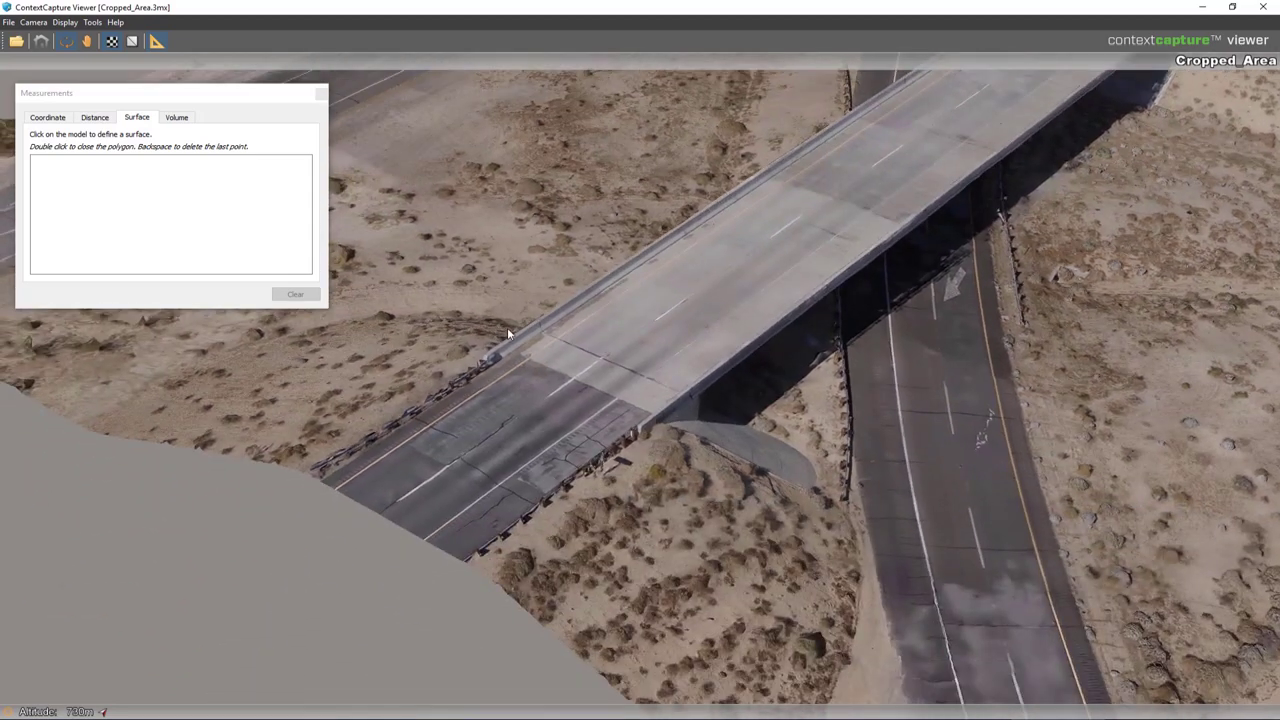
{"action": "left_click_drag", "start_coordinate": [508, 334], "coordinate": [977, 394]}
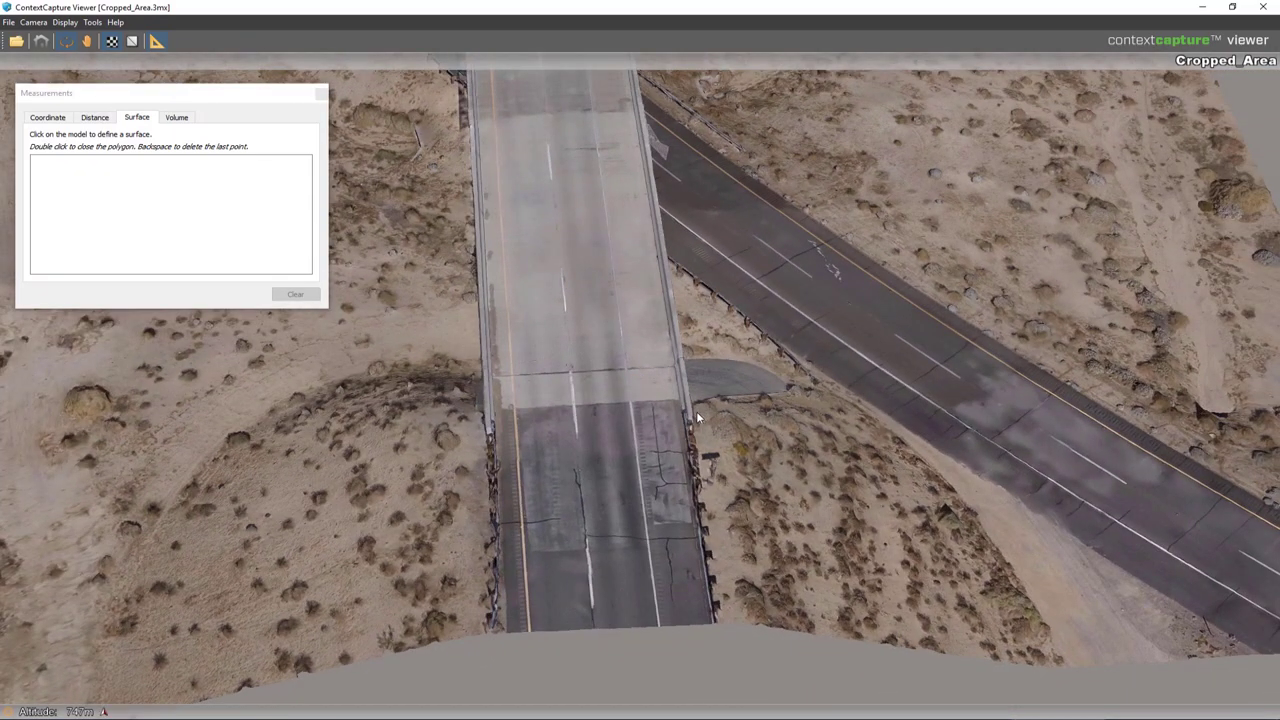
{"action": "left_click", "coordinate": [676, 398]}
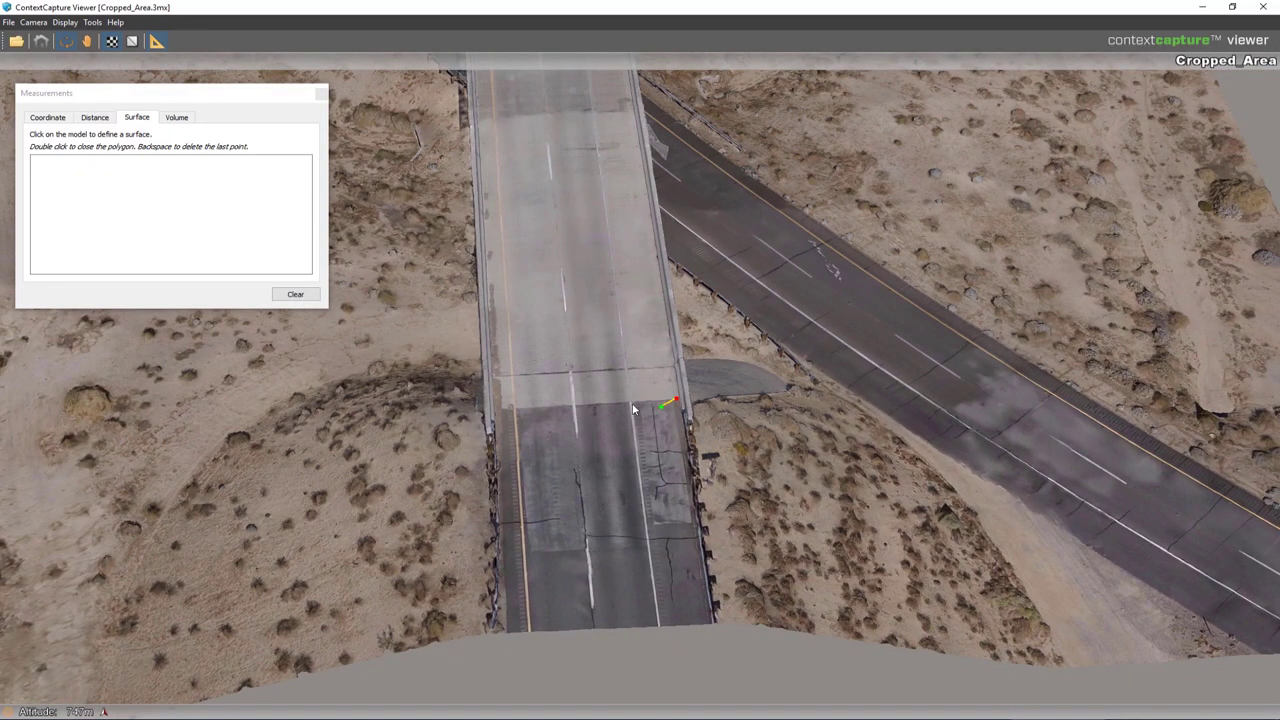
{"action": "left_click", "coordinate": [501, 409]}
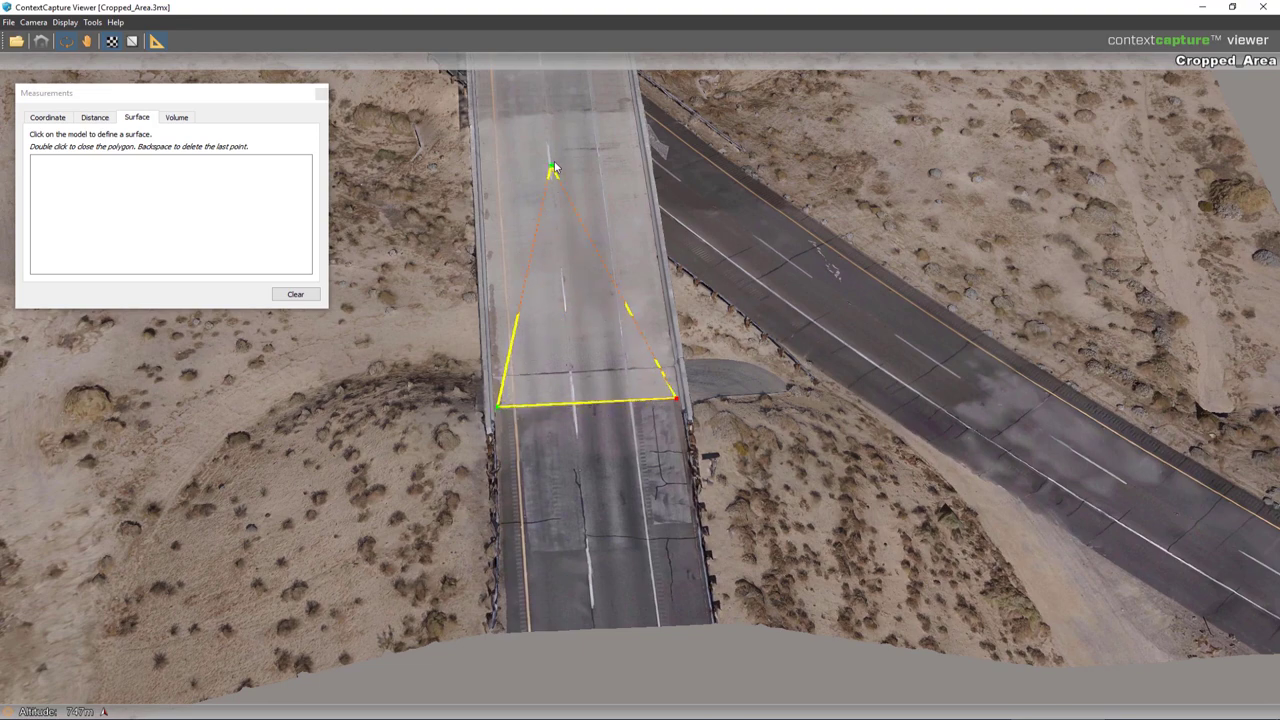
{"action": "left_click_drag", "start_coordinate": [553, 172], "coordinate": [604, 530]}
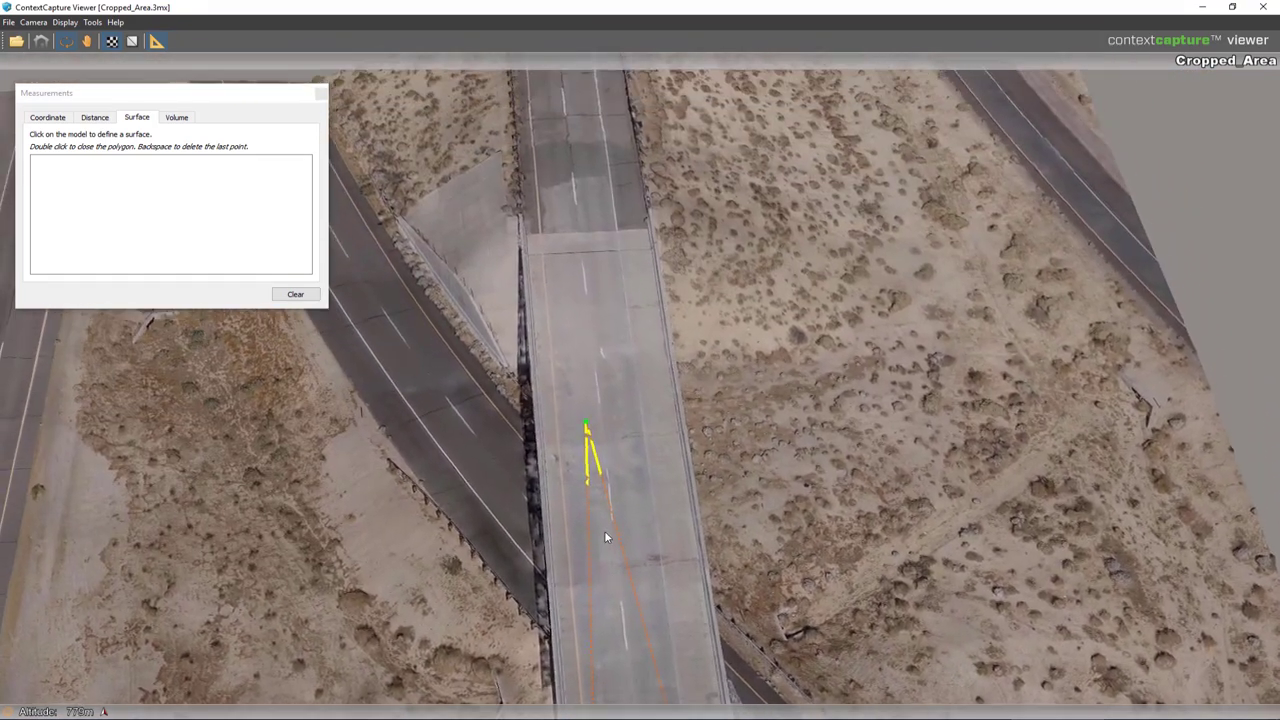
{"action": "scroll", "coordinate": [524, 165], "scroll_direction": "up", "scroll_amount": 2}
{"action": "left_click_drag", "start_coordinate": [522, 158], "coordinate": [554, 384]}
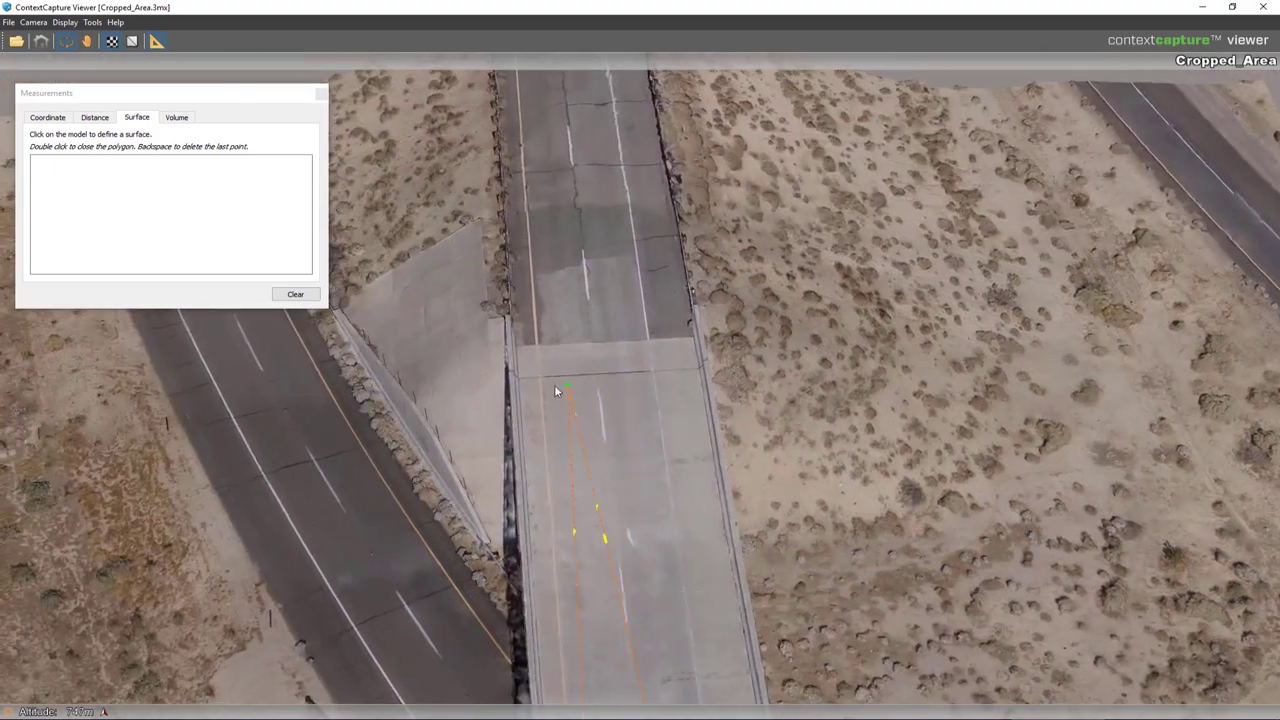
{"action": "scroll", "coordinate": [516, 323], "scroll_direction": "up", "scroll_amount": 2}
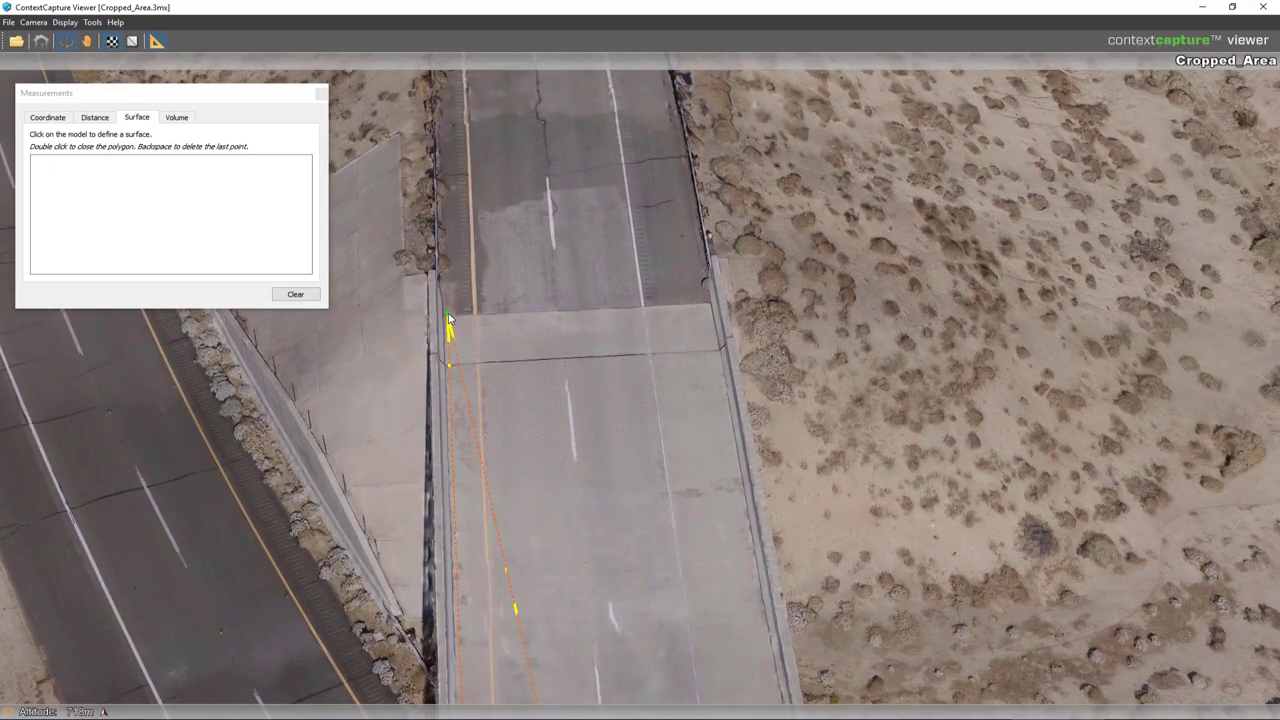
{"action": "left_click", "coordinate": [449, 315]}
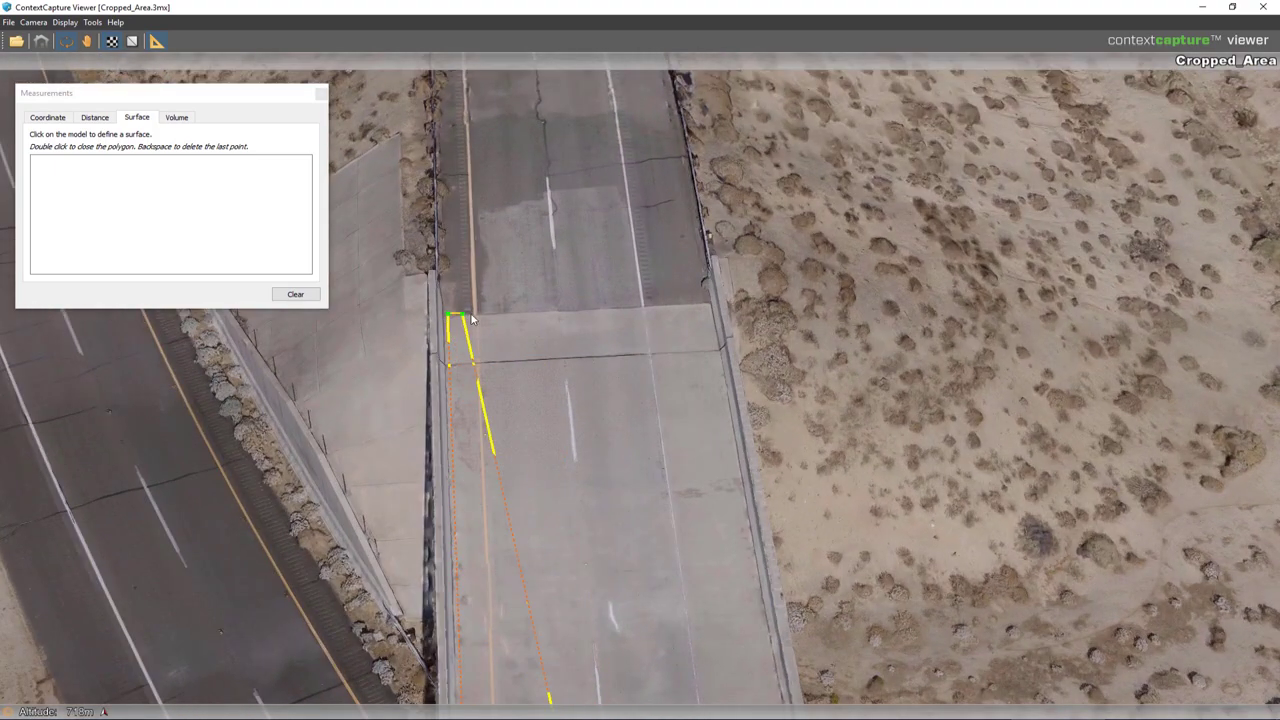
{"action": "double_click", "coordinate": [708, 302]}
{"action": "left_click_drag", "start_coordinate": [680, 489], "coordinate": [493, 386]}
{"action": "scroll", "coordinate": [665, 340], "scroll_direction": "down", "scroll_amount": 2}
{"action": "scroll", "coordinate": [665, 342], "scroll_direction": "down", "scroll_amount": 2}
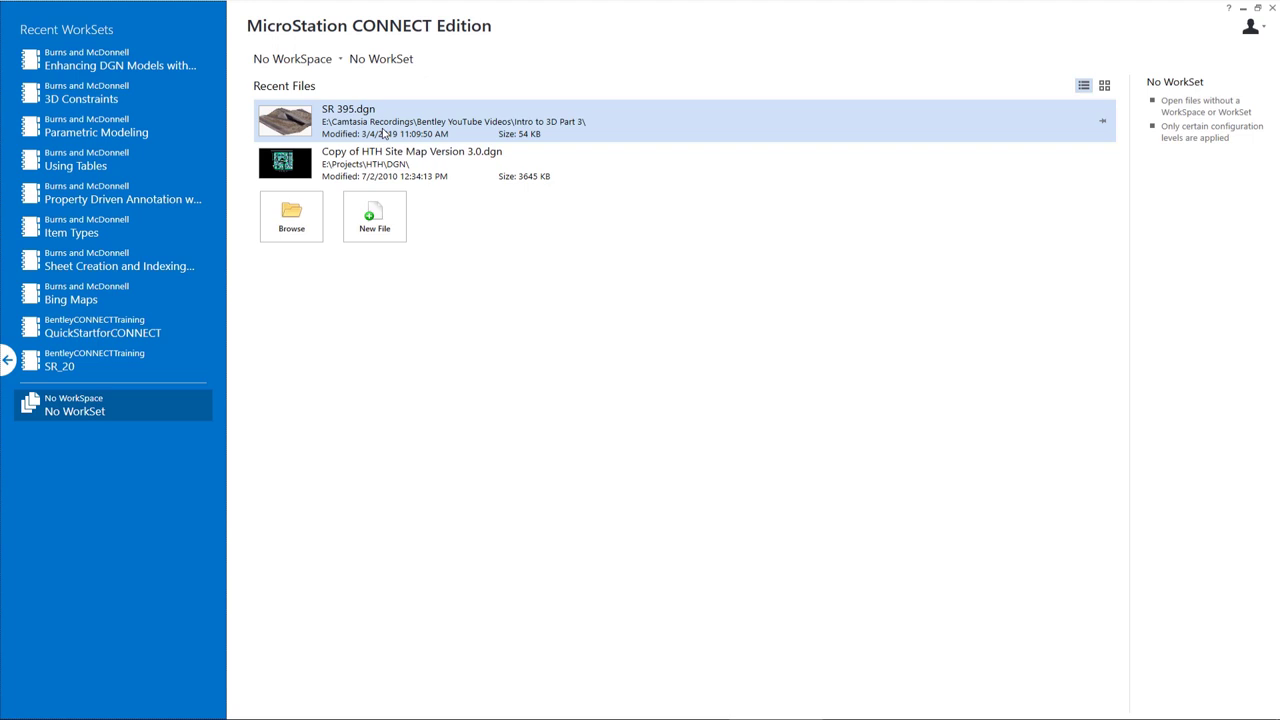
Switch to MicroStation, open SR 395.dgn and set the view of the whole reality mesh to Top.
{"action": "left_click", "coordinate": [383, 133]}
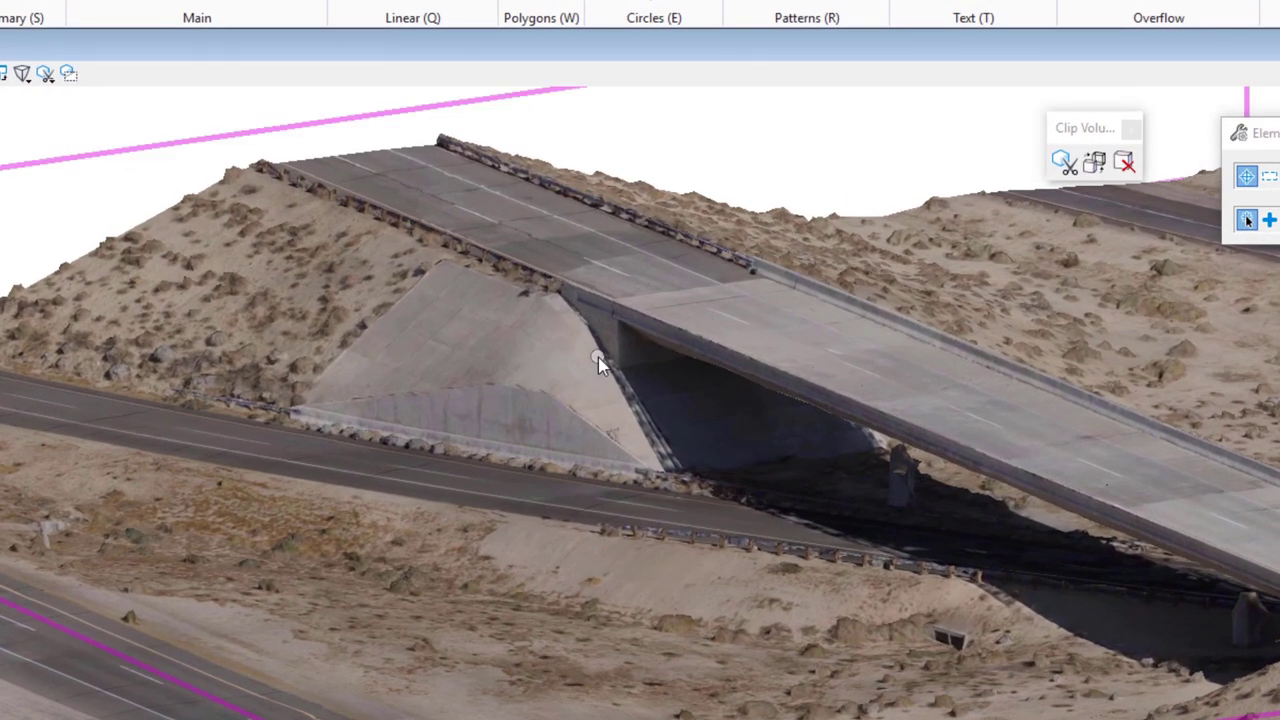
{"action": "mouse_move", "coordinate": [598, 357]}
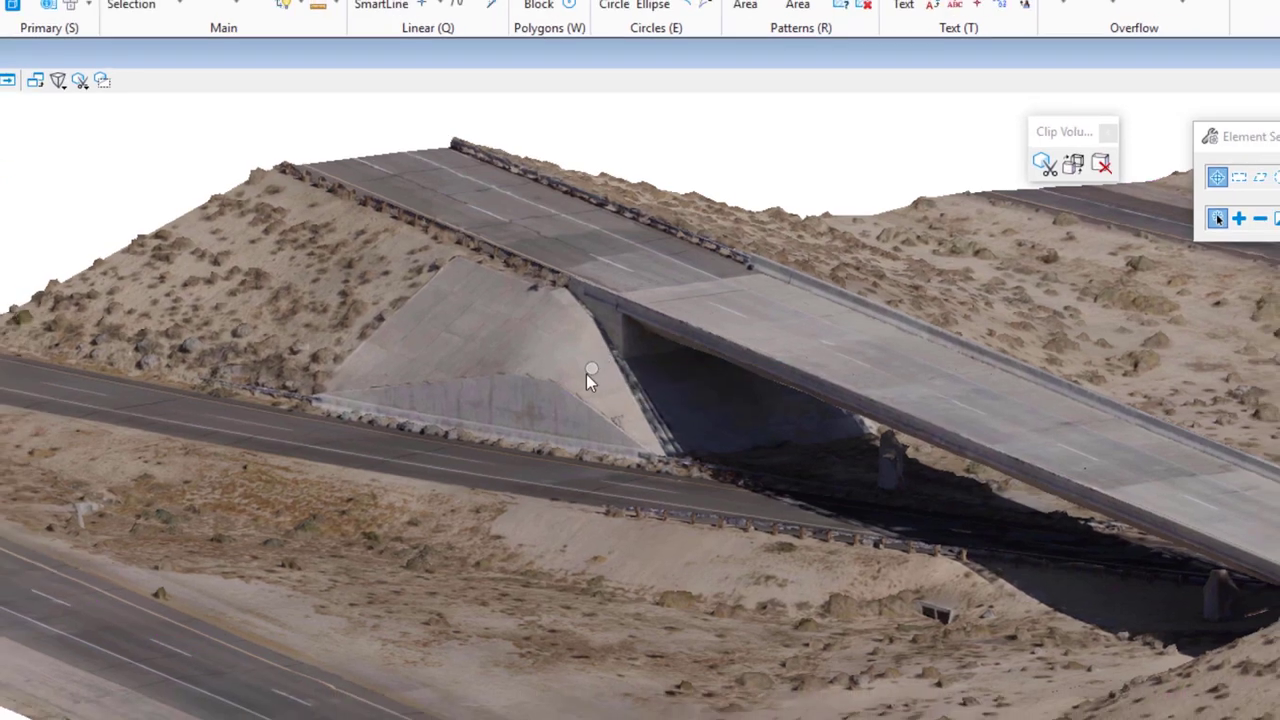
{"action": "scroll", "coordinate": [590, 370], "scroll_direction": "down", "scroll_amount": 3}
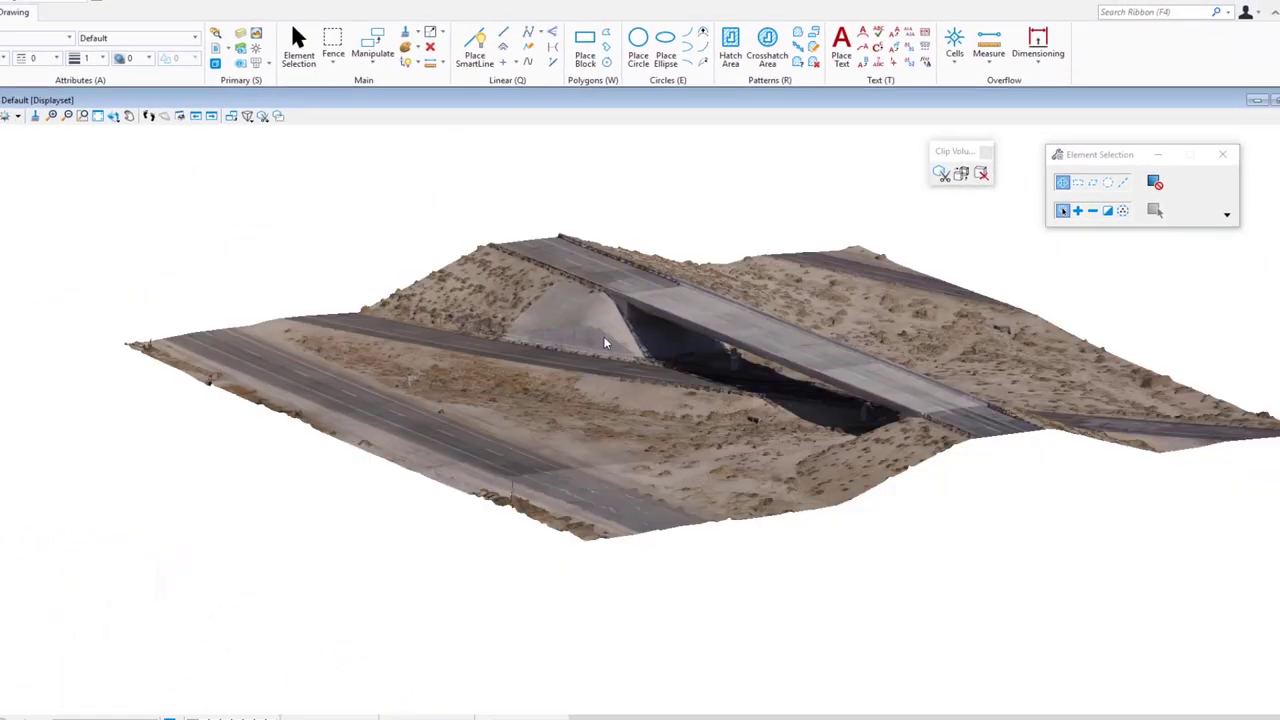
{"action": "scroll", "coordinate": [604, 343], "scroll_direction": "down", "scroll_amount": 3}
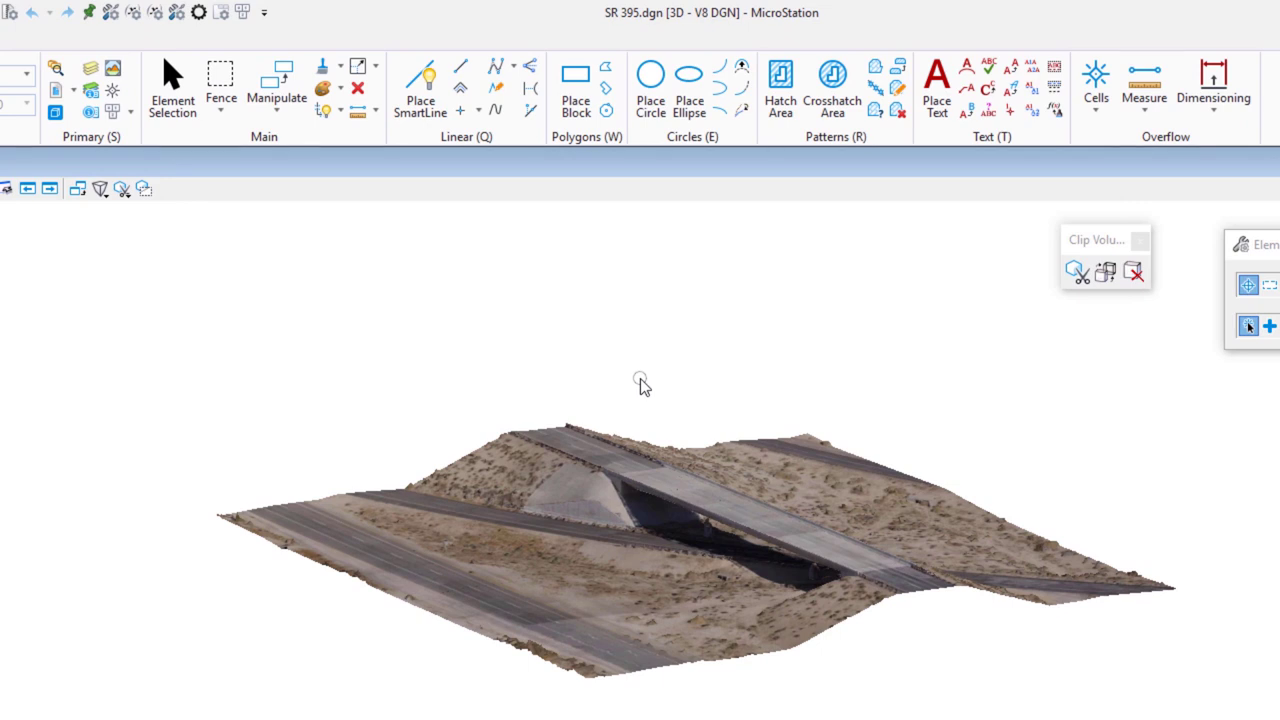
{"action": "key", "text": "space"}
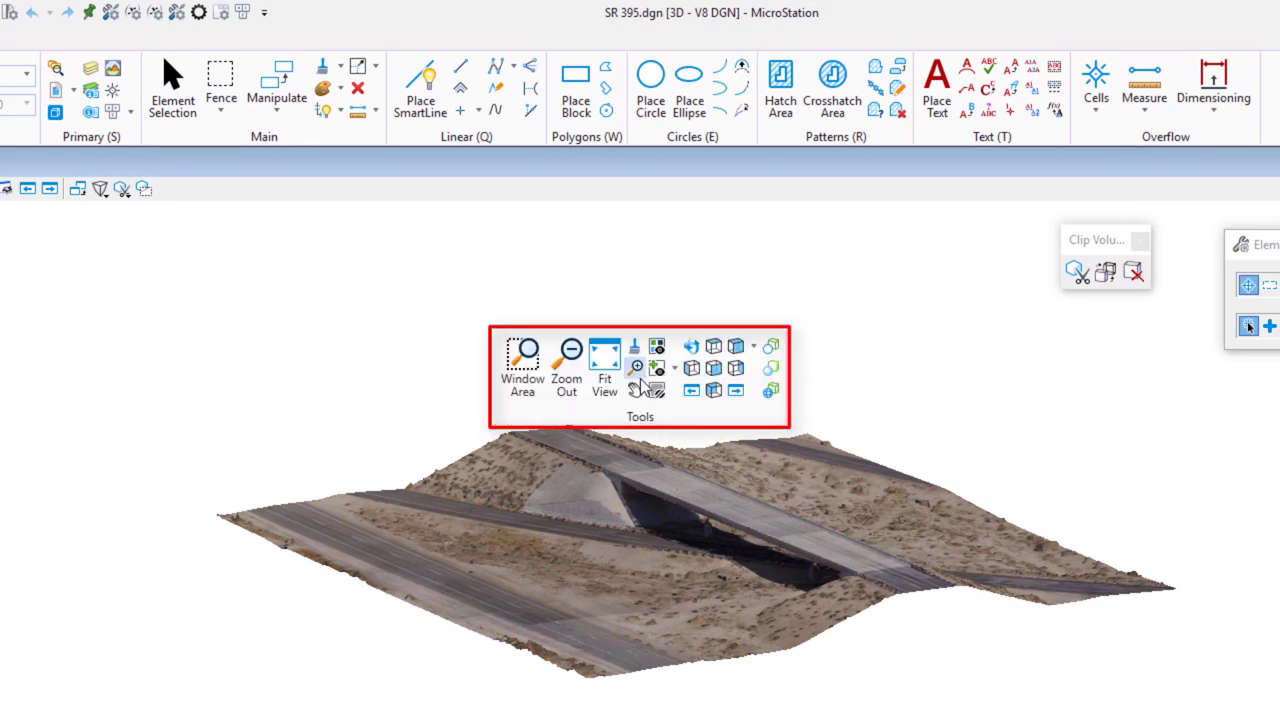
{"action": "left_click", "coordinate": [713, 347]}
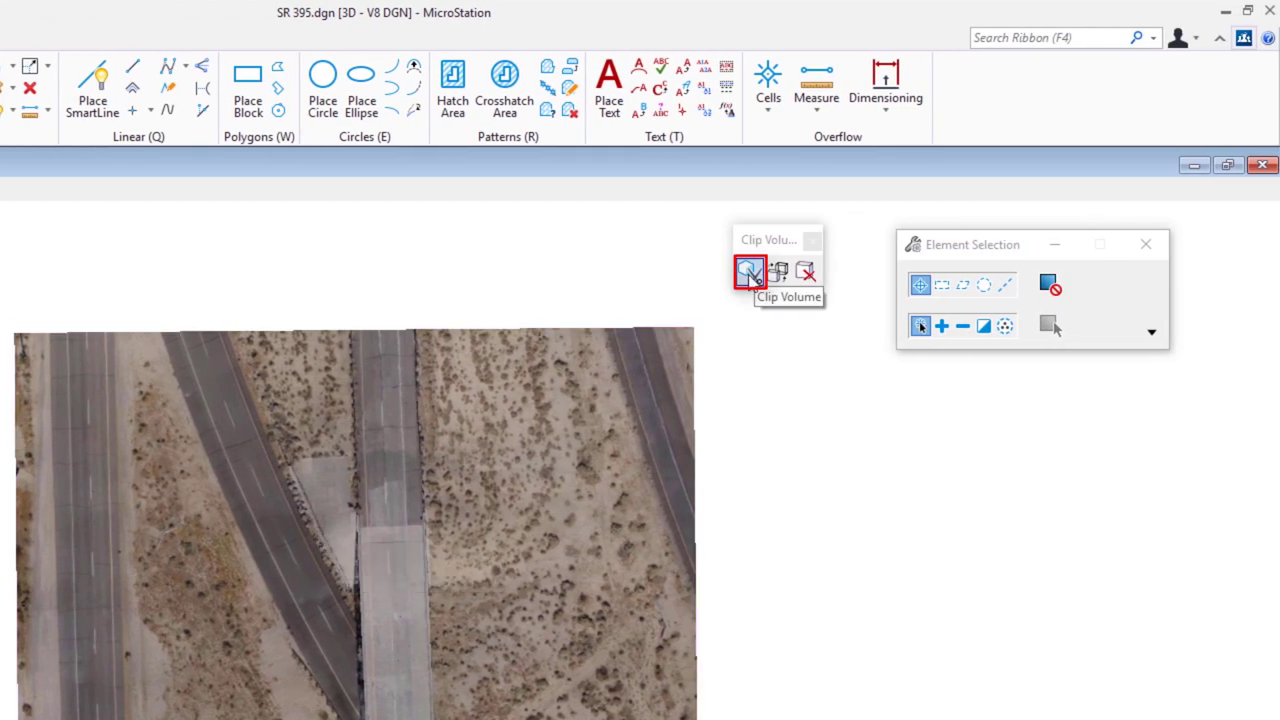
Clip the reality mesh with a two-point plane running diagonally from beyond its left edge to beyond its upper-right corner.
{"action": "left_click", "coordinate": [750, 274]}
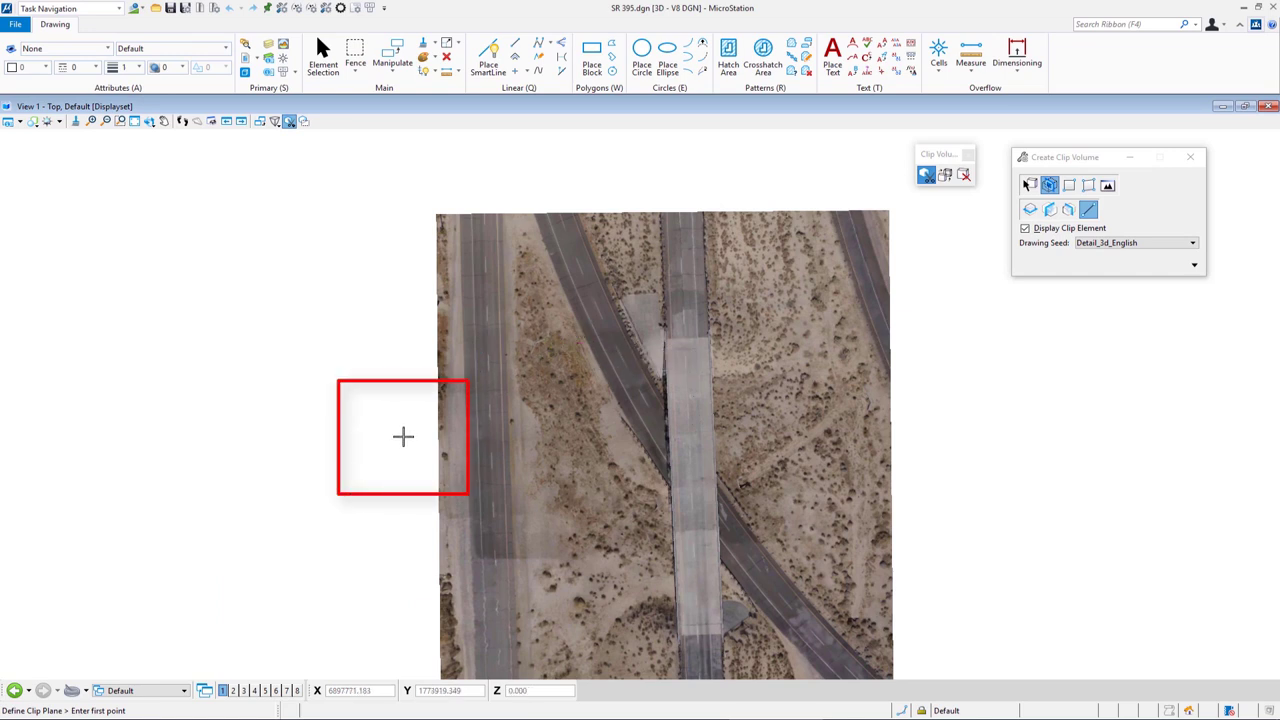
{"action": "left_click", "coordinate": [403, 436]}
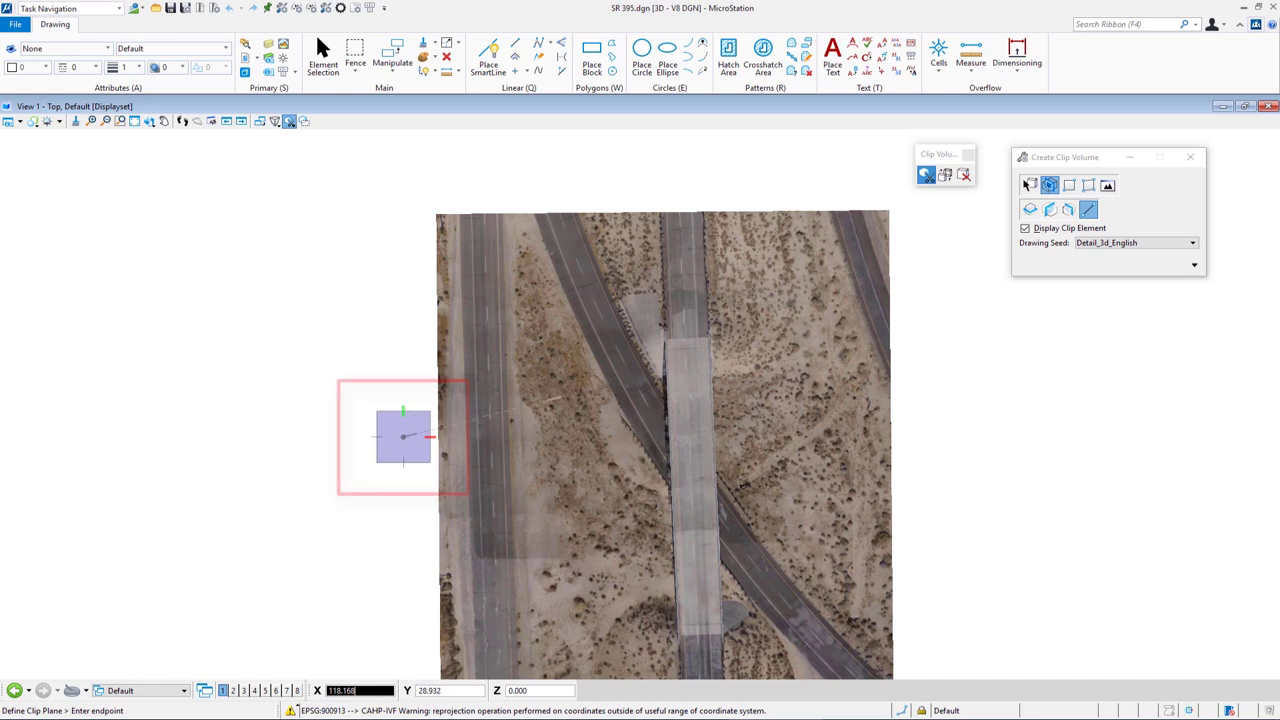
{"action": "left_click", "coordinate": [935, 222]}
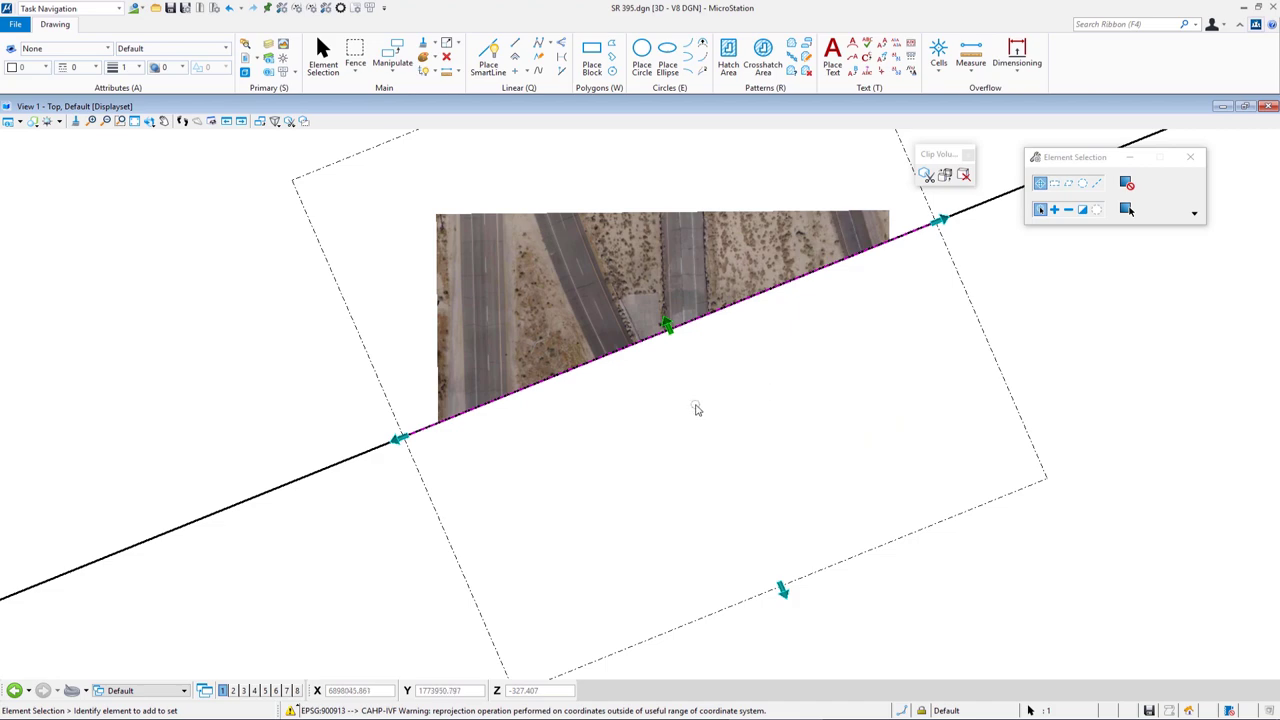
Shift the section clip's cutting plane slightly across the mesh, near the overpass's concrete retaining wall.
{"action": "middle_click_drag", "start_coordinate": [660, 434], "coordinate": [657, 362], "text": "shift"}
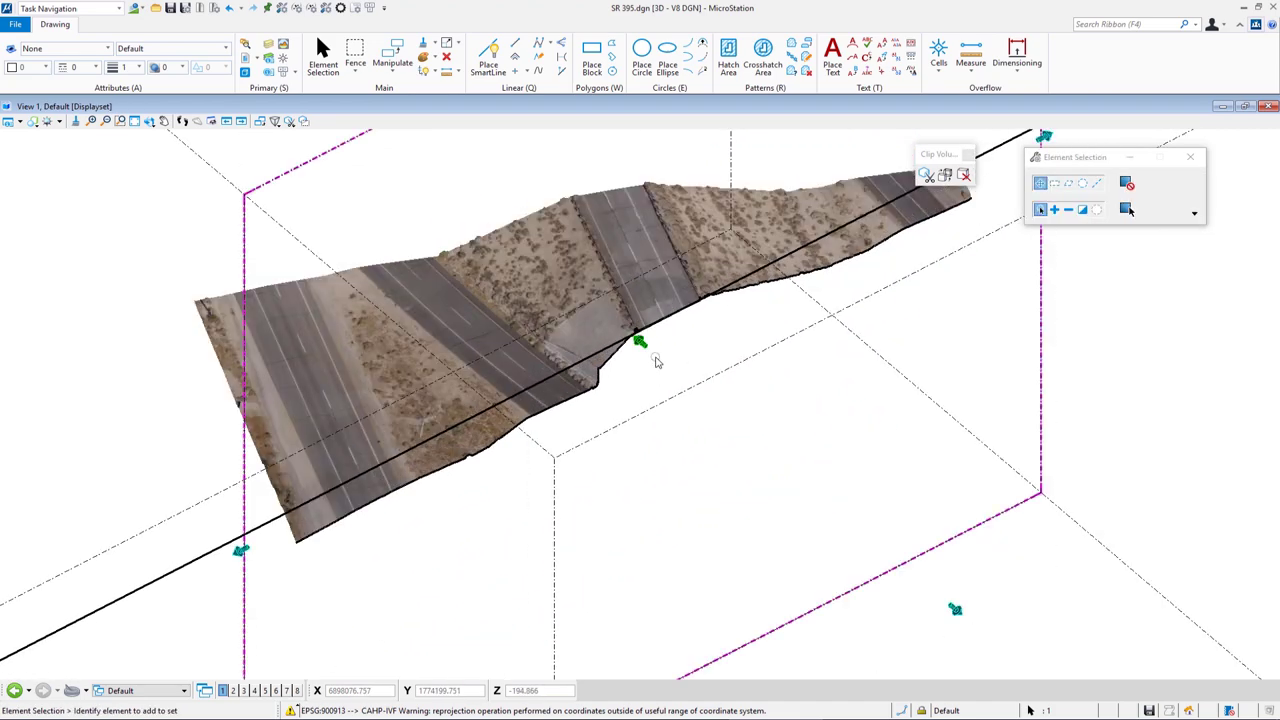
{"action": "scroll", "coordinate": [657, 362], "scroll_direction": "up", "scroll_amount": 3}
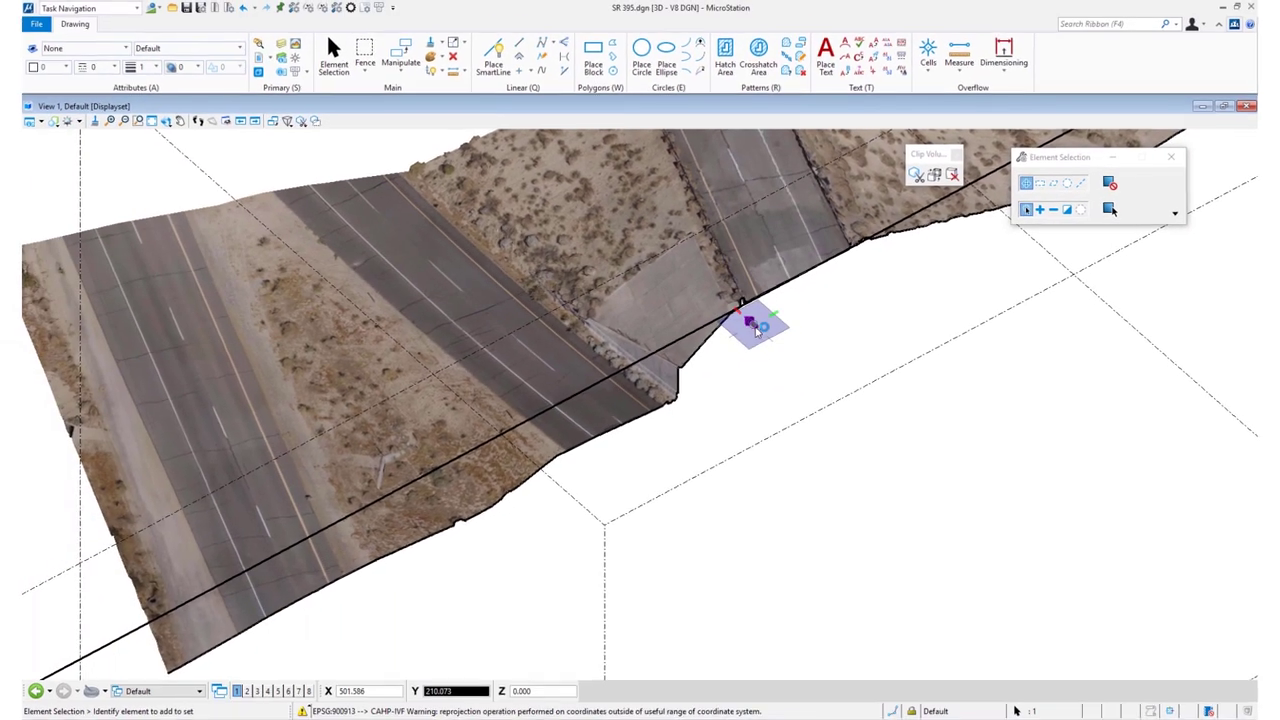
{"action": "left_click_drag", "start_coordinate": [742, 340], "coordinate": [790, 325]}
Measure the retaining wall's height between two points on the cut edge, from its top corner to the barrier at its base.
{"action": "scroll", "coordinate": [723, 391], "scroll_direction": "up", "scroll_amount": 6}
{"action": "scroll", "coordinate": [867, 333], "scroll_direction": "up", "scroll_amount": 3}
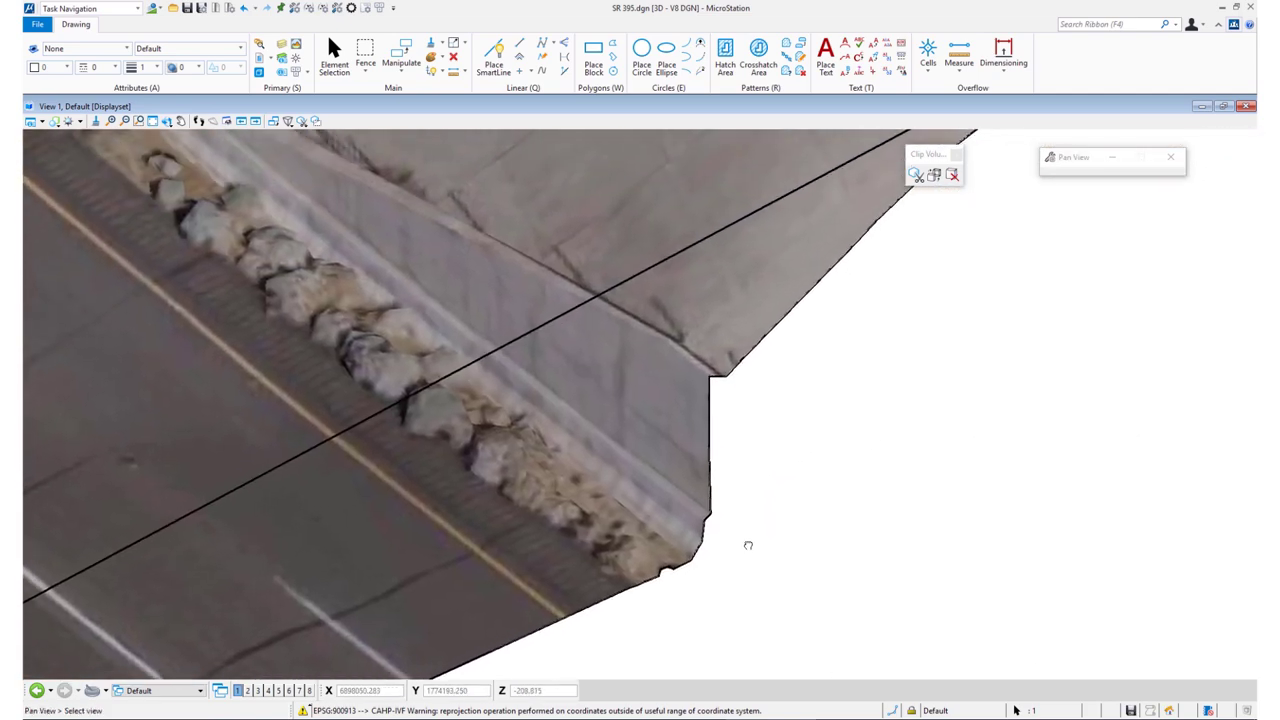
{"action": "scroll", "coordinate": [717, 451], "scroll_direction": "up", "scroll_amount": 3}
{"action": "scroll", "coordinate": [740, 460], "scroll_direction": "down", "scroll_amount": 3}
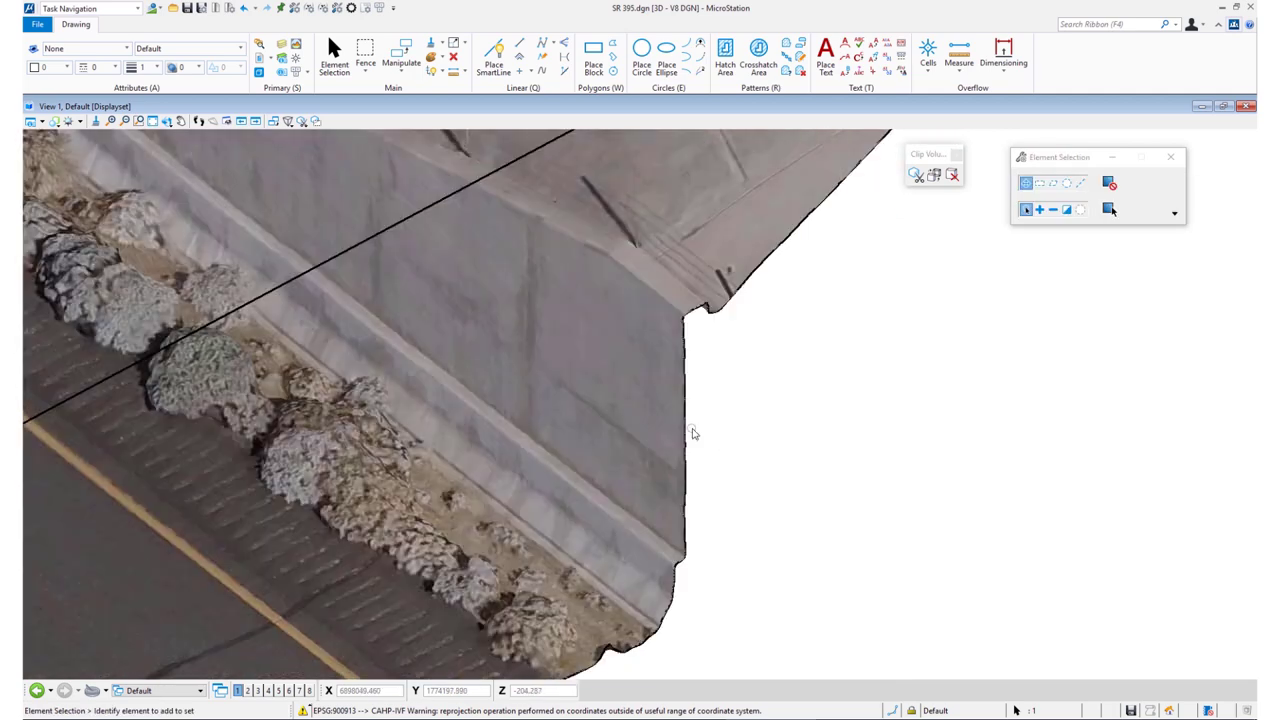
{"action": "middle_click_drag", "start_coordinate": [749, 463], "coordinate": [700, 380], "text": "shift"}
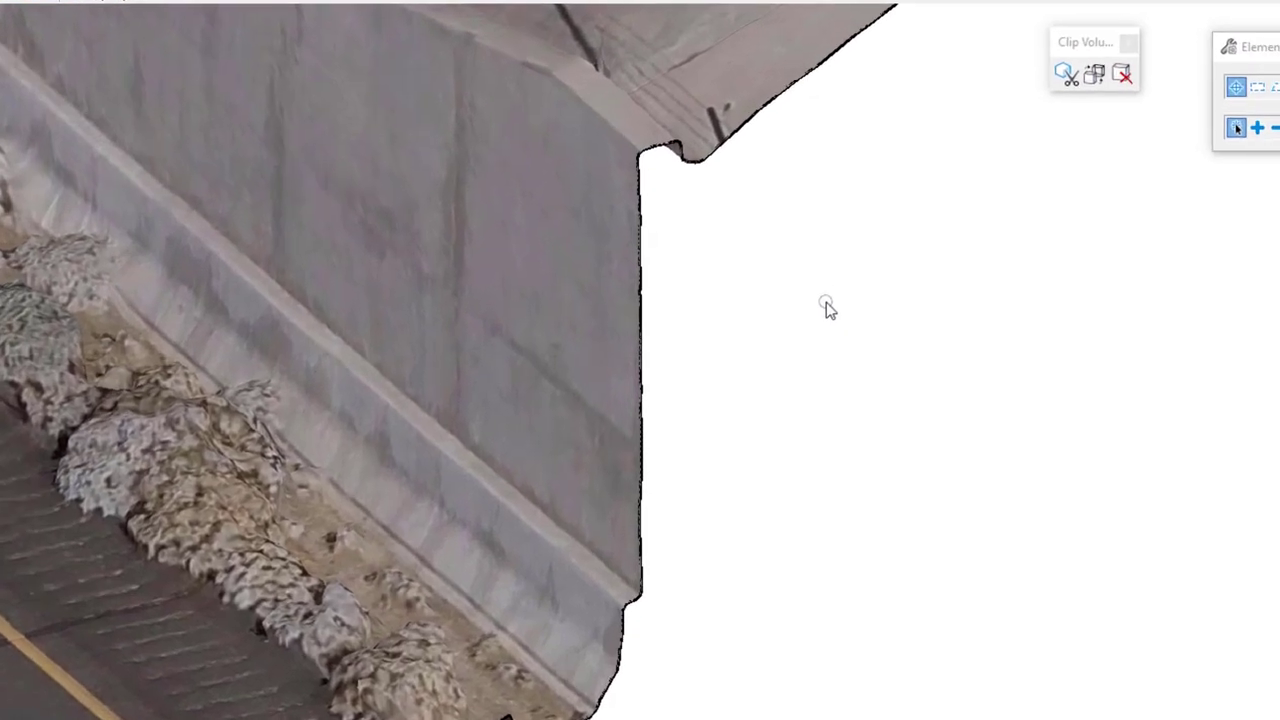
{"action": "key", "text": "space"}
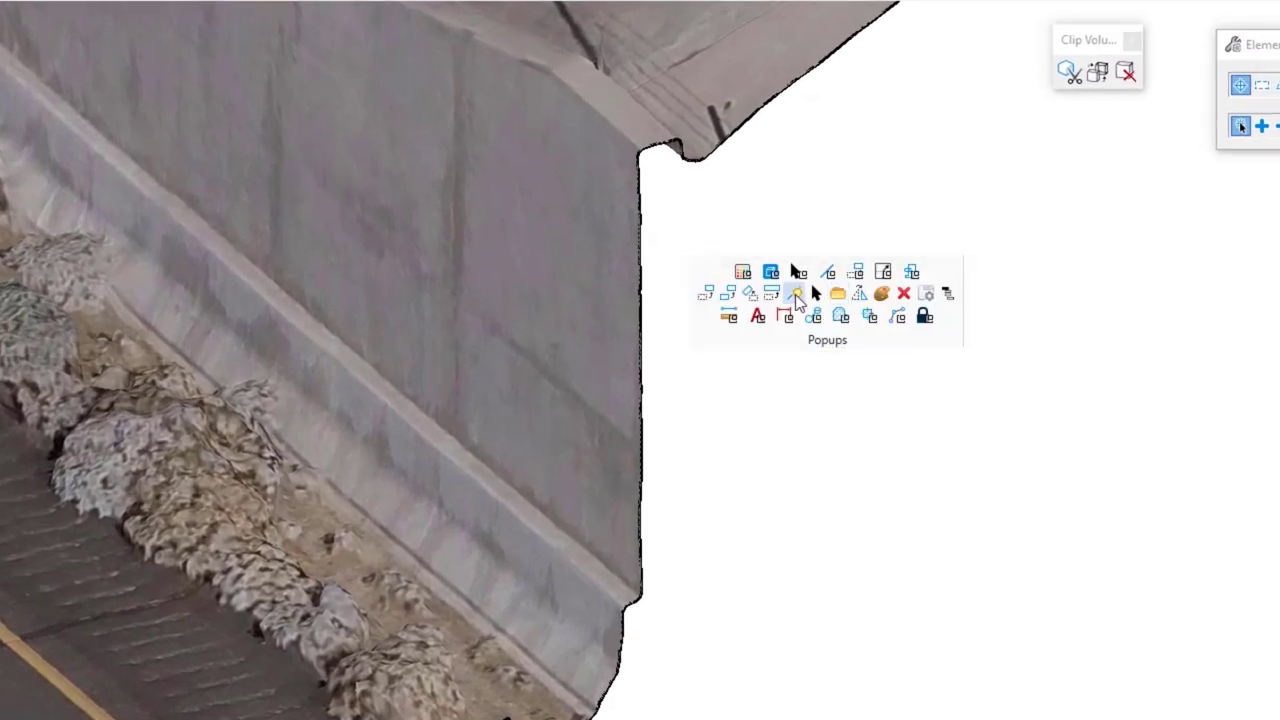
{"action": "left_click", "coordinate": [728, 316]}
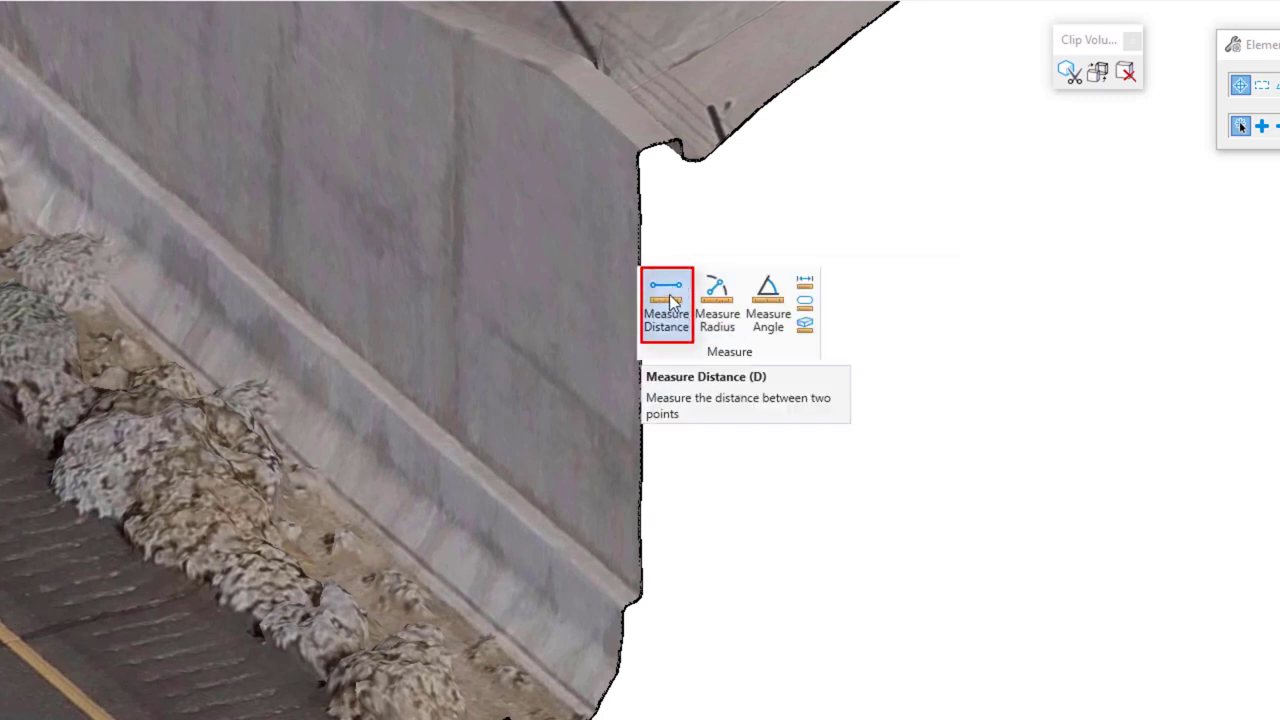
{"action": "left_click", "coordinate": [666, 298]}
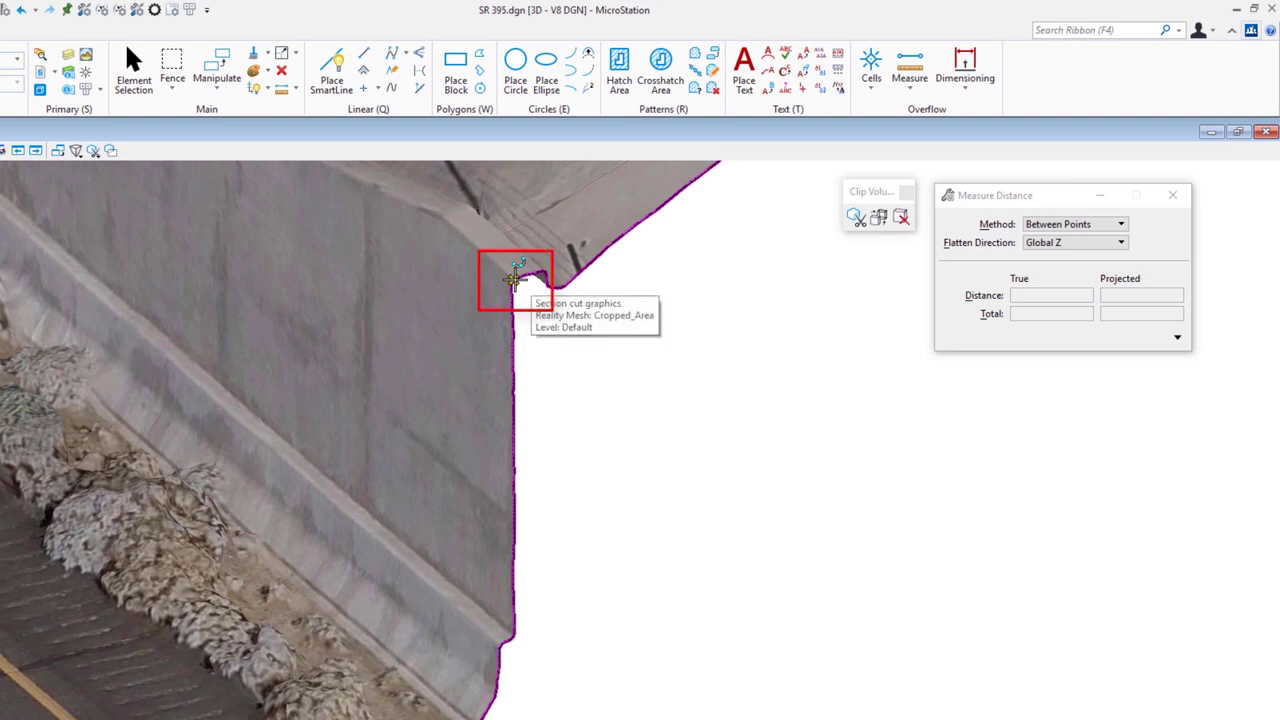
{"action": "left_click", "coordinate": [513, 279]}
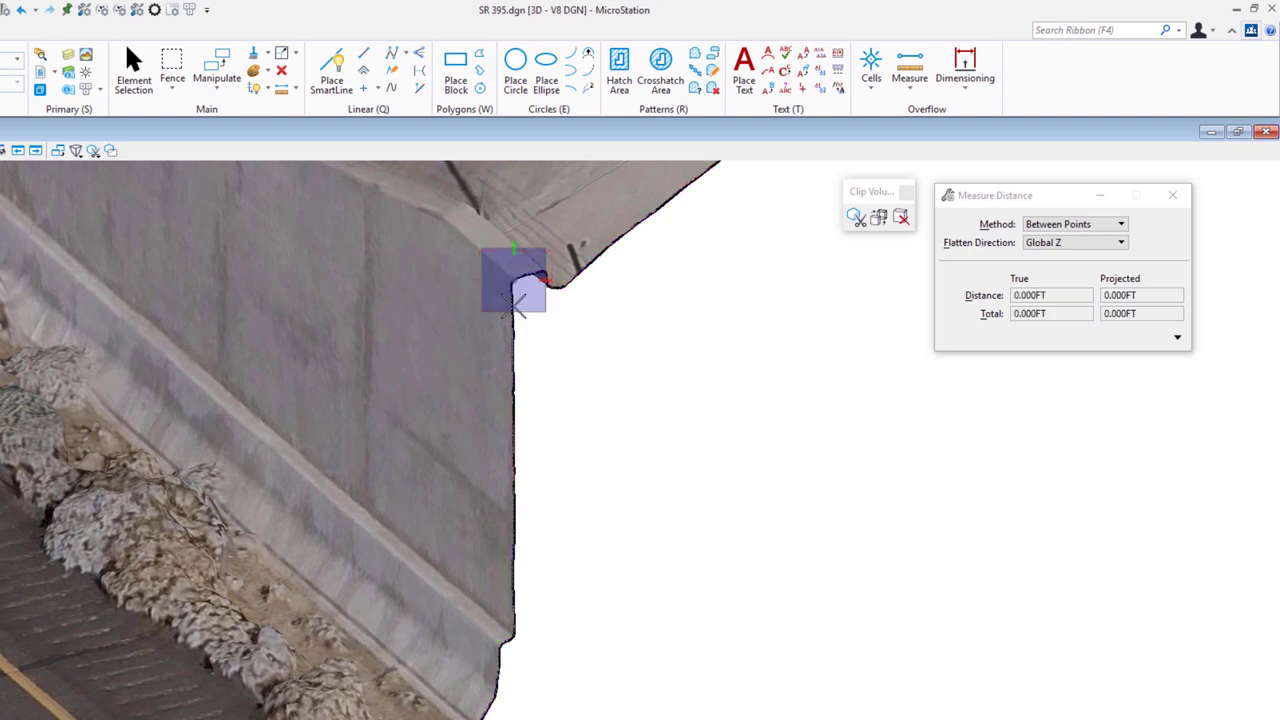
{"action": "left_click", "coordinate": [513, 633]}
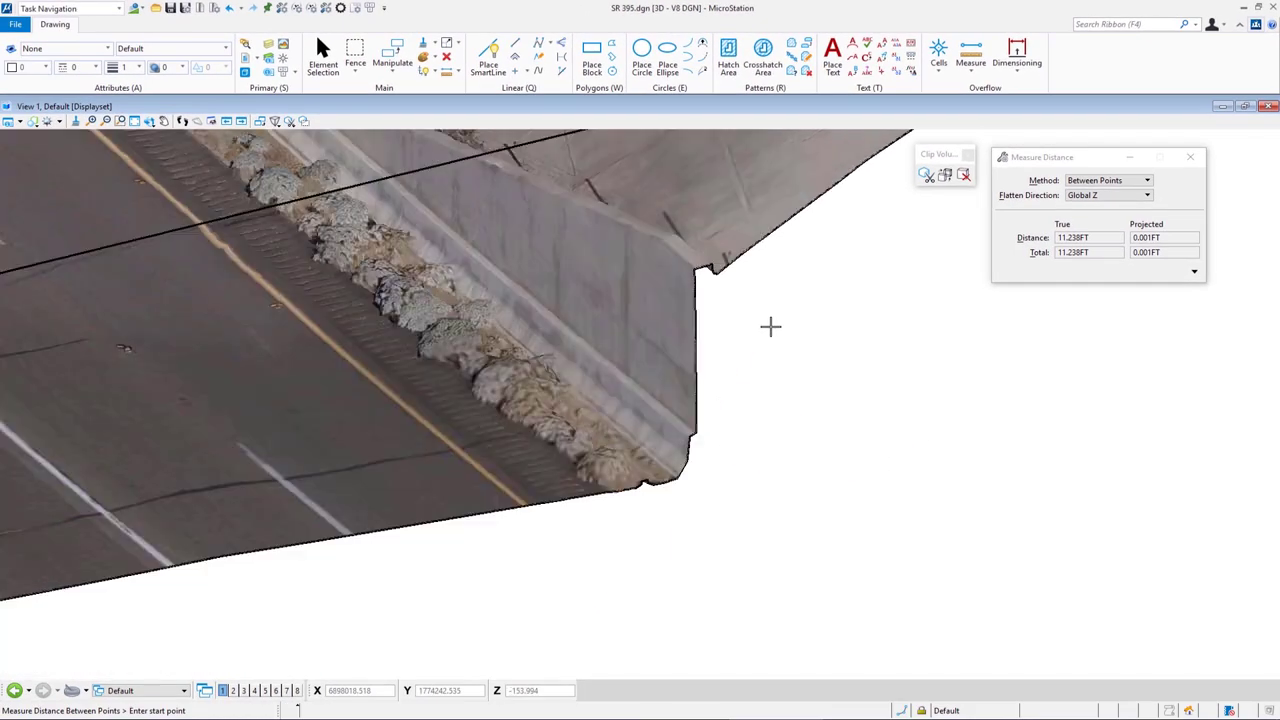
Turn off the Forward display in the view's clip volume settings, keeping only the cut displayed.
{"action": "middle_click_drag", "start_coordinate": [770, 325], "coordinate": [763, 331], "text": "shift"}
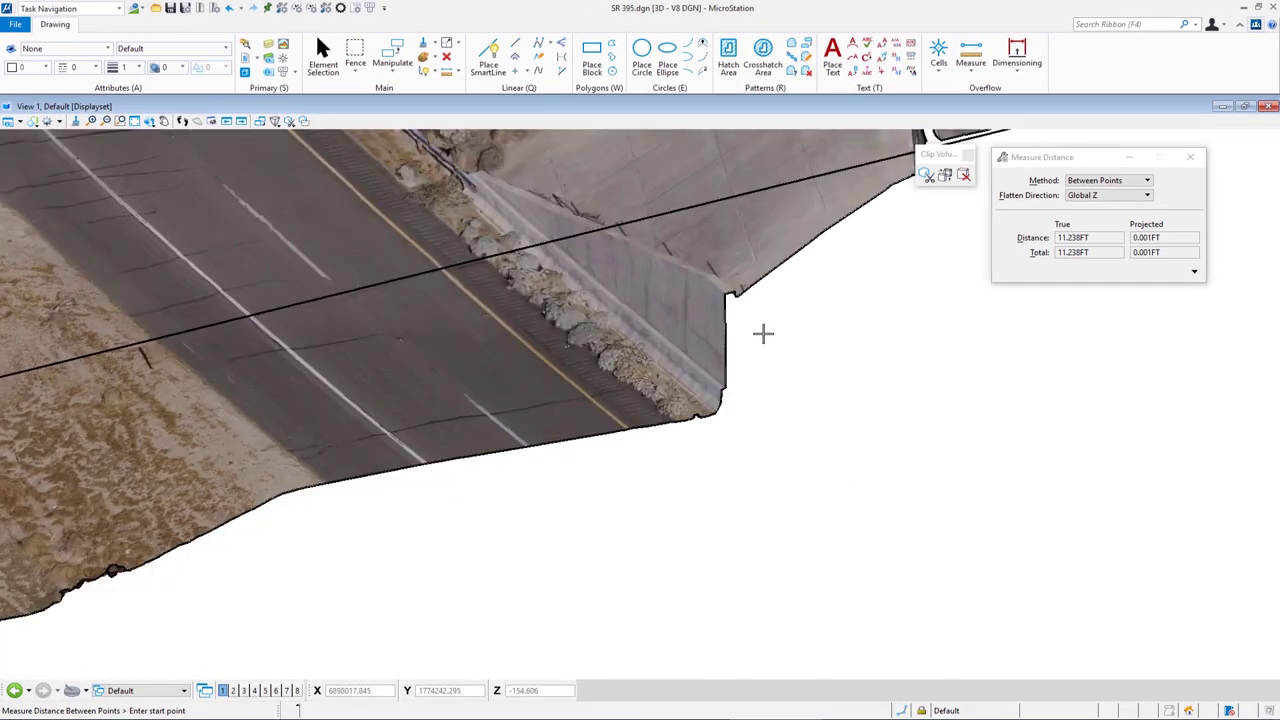
{"action": "middle_click_drag", "start_coordinate": [846, 354], "coordinate": [777, 383], "text": "shift"}
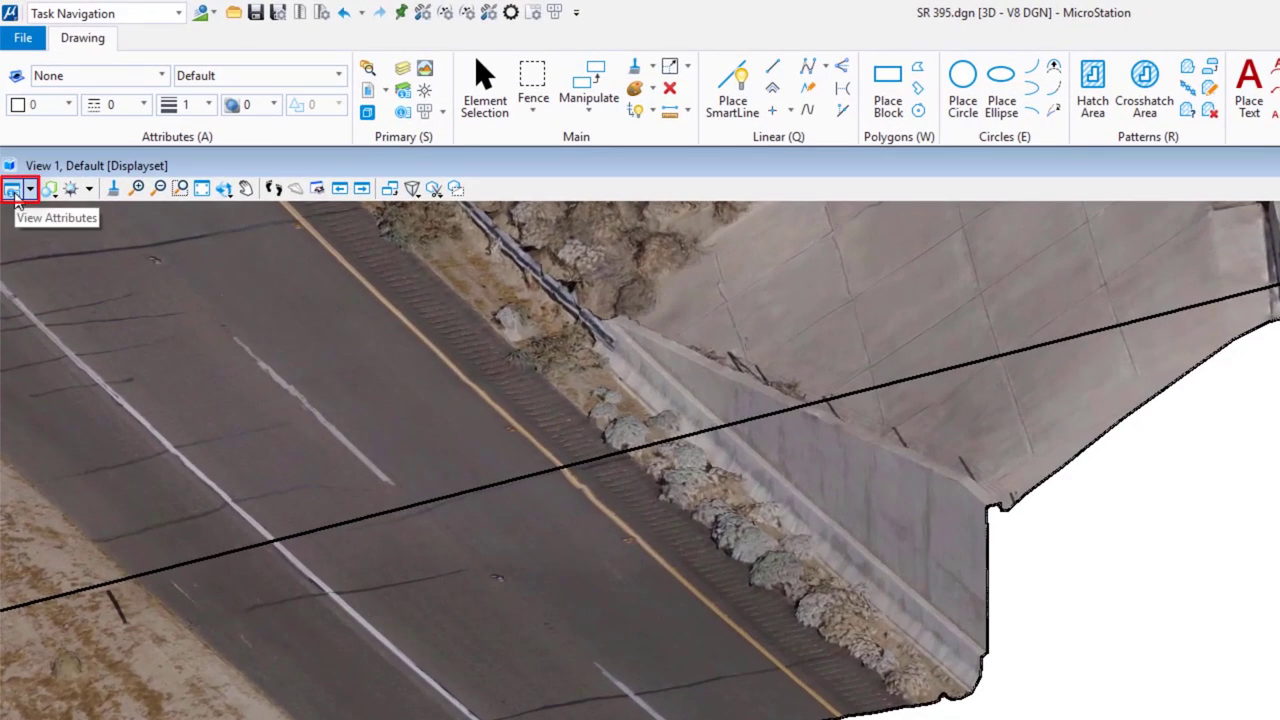
{"action": "left_click", "coordinate": [13, 190]}
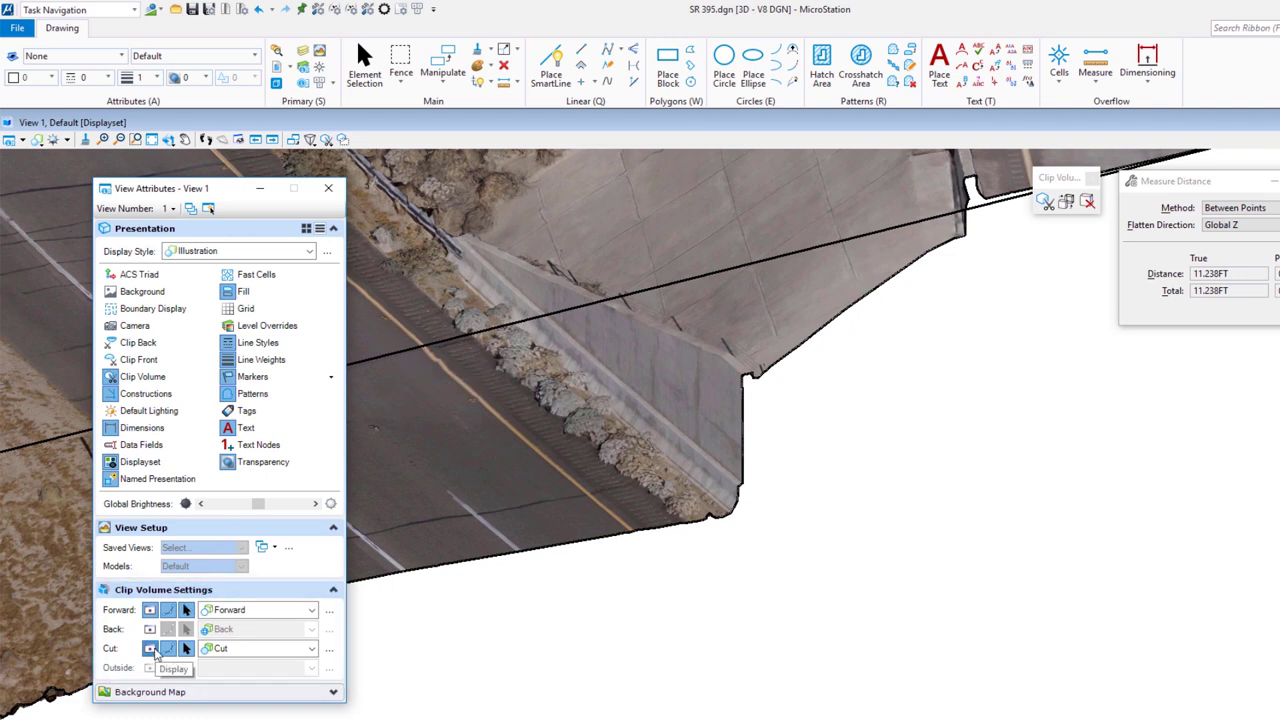
{"action": "left_click", "coordinate": [150, 613]}
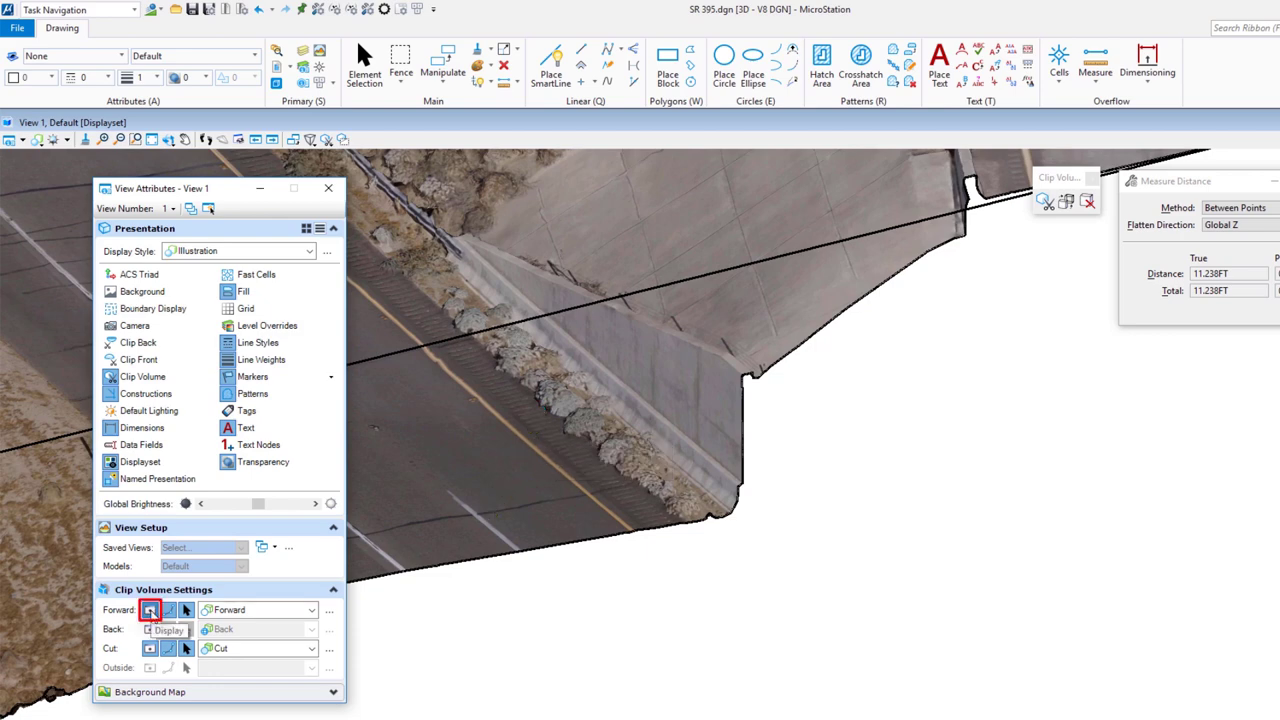
{"action": "left_click", "coordinate": [150, 611]}
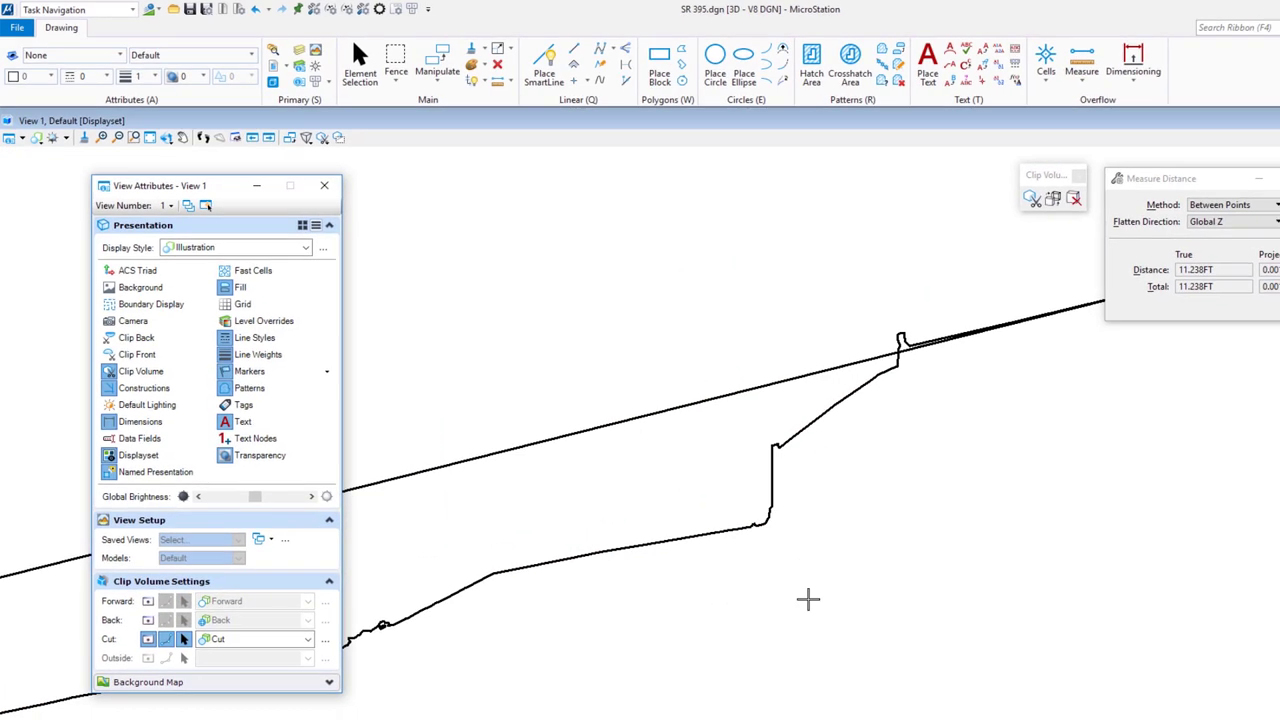
Select the section clip, align the view to its clip volume and examine the profile of the road and retaining wall.
{"action": "middle_click_drag", "start_coordinate": [809, 597], "coordinate": [845, 574]}
{"action": "middle_click_drag", "start_coordinate": [759, 515], "coordinate": [780, 460]}
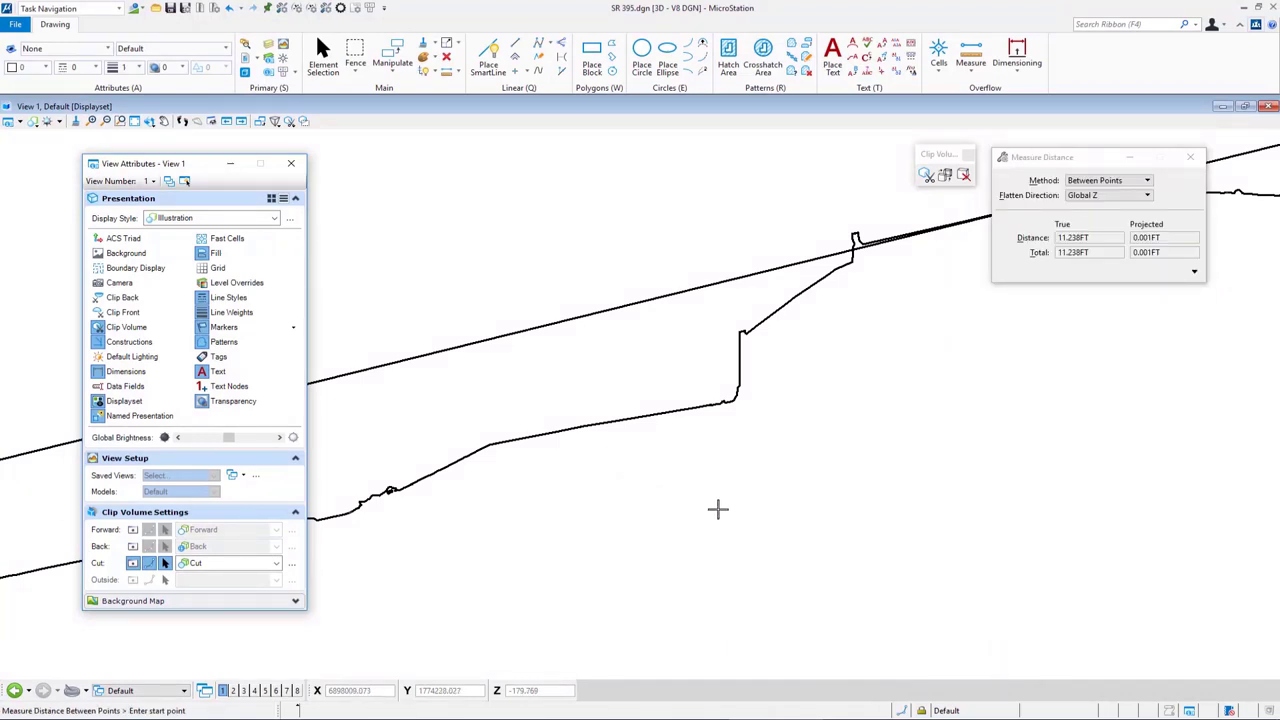
{"action": "middle_click_drag", "start_coordinate": [717, 509], "coordinate": [680, 466], "text": "shift"}
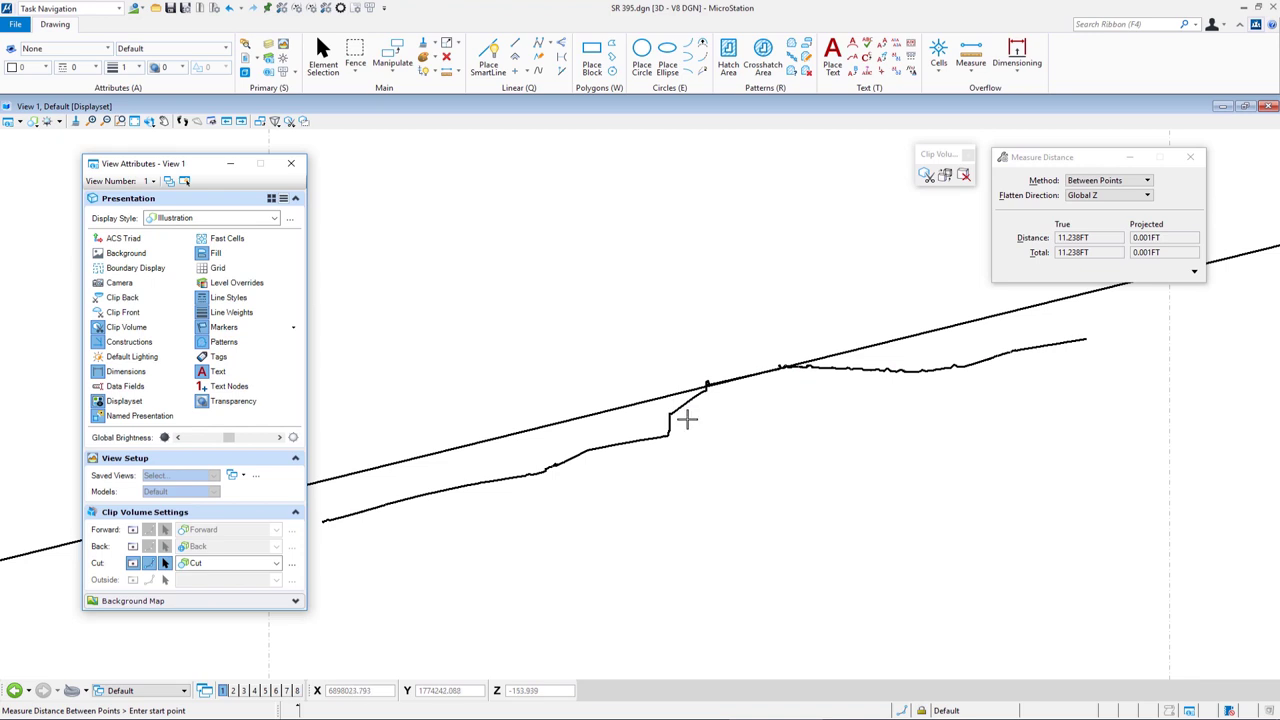
{"action": "scroll", "coordinate": [630, 407], "scroll_direction": "down", "scroll_amount": 3}
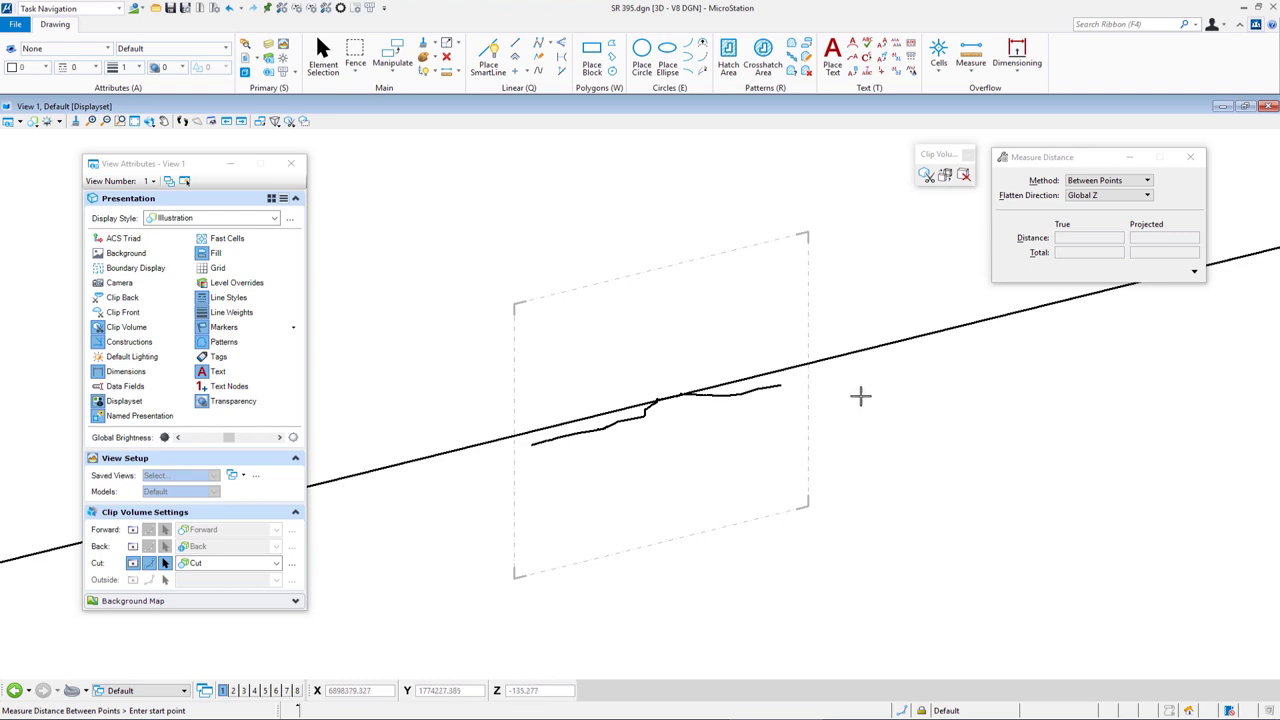
{"action": "key", "text": "space"}
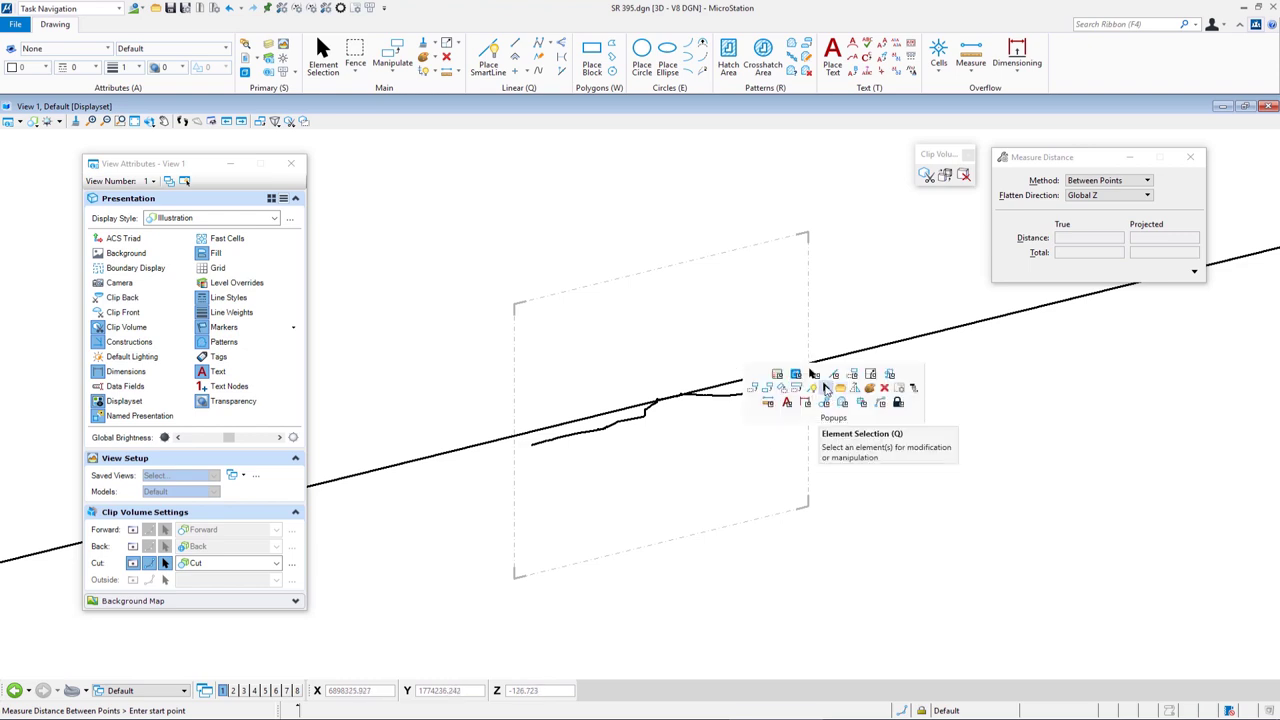
{"action": "left_click", "coordinate": [826, 389]}
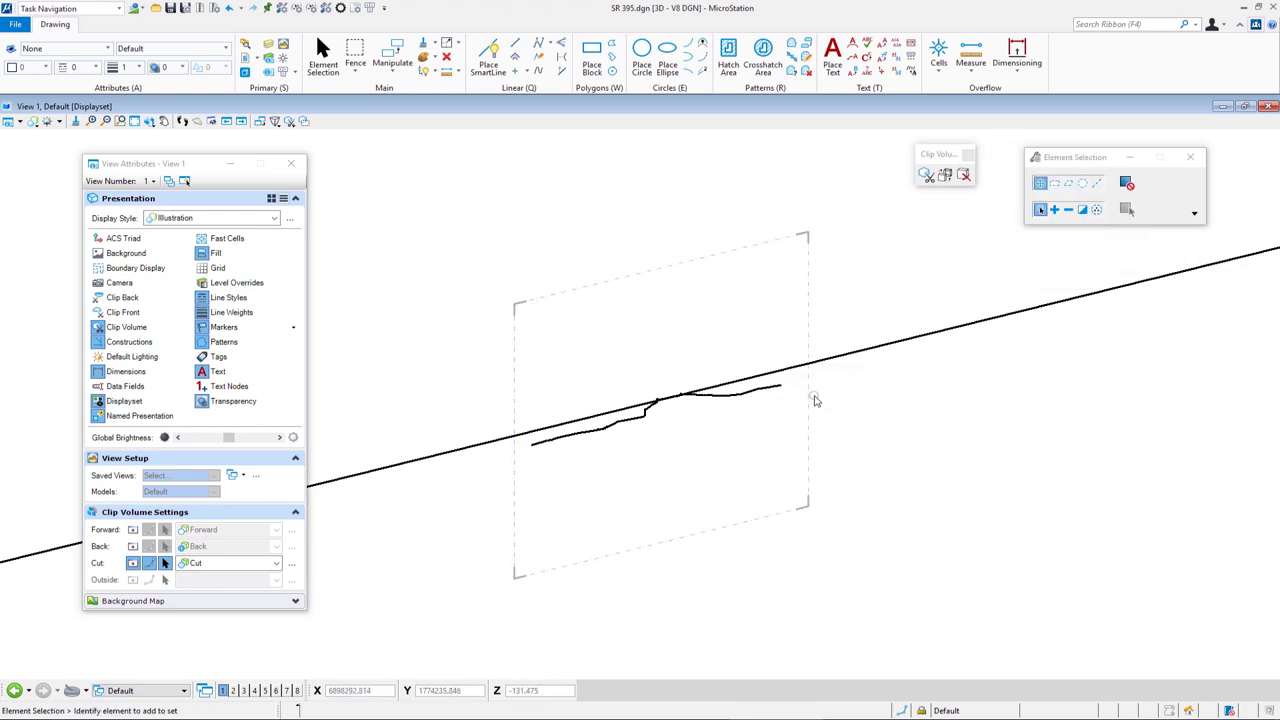
{"action": "left_click", "coordinate": [807, 402]}
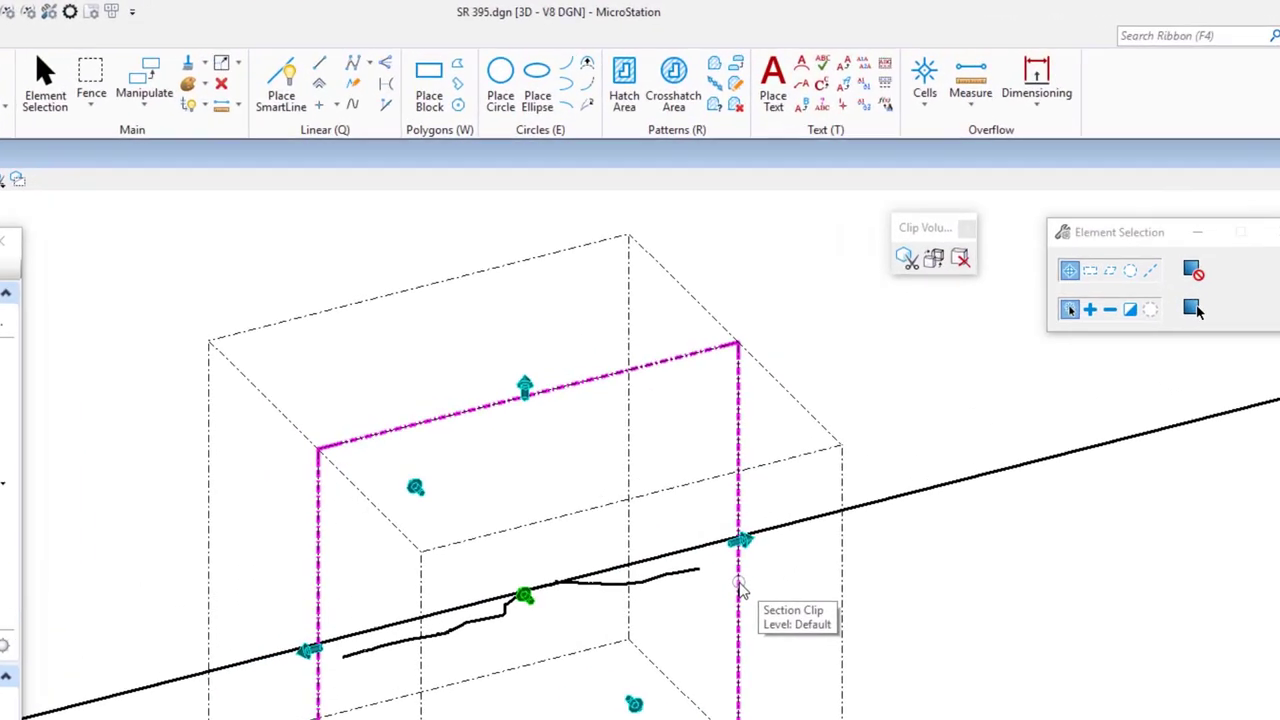
{"action": "right_click", "coordinate": [729, 620]}
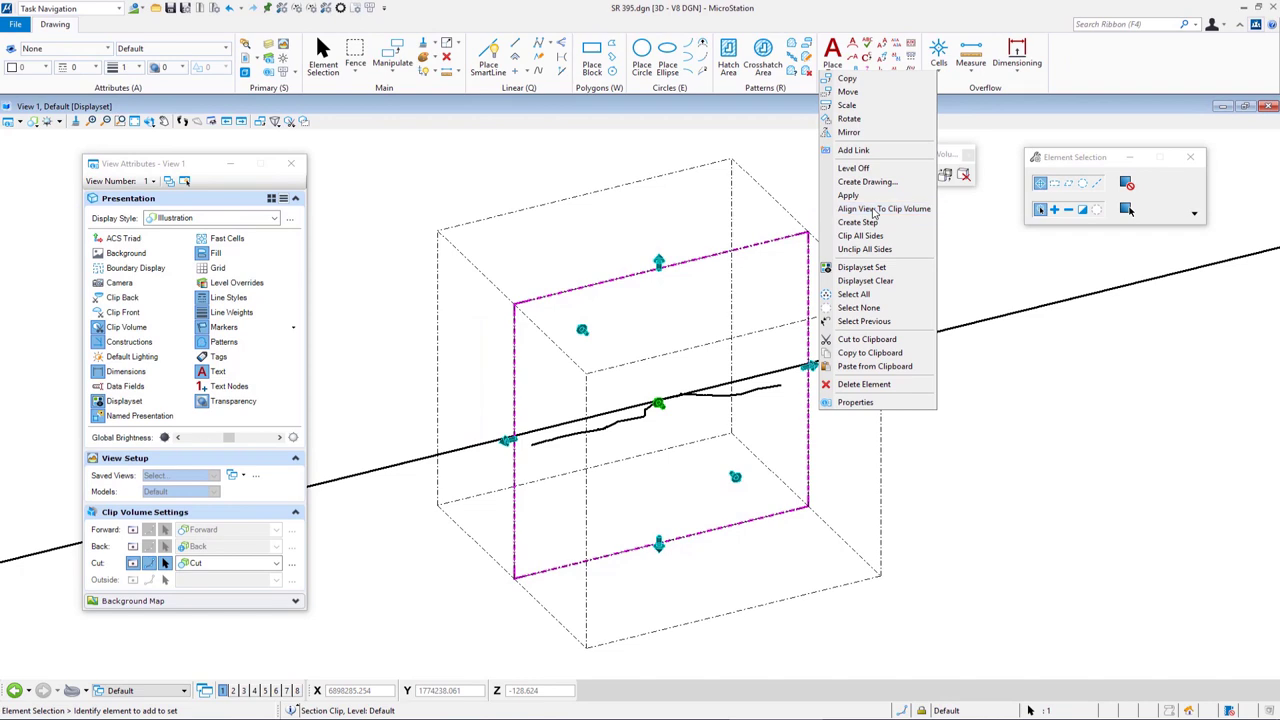
{"action": "left_click", "coordinate": [874, 209]}
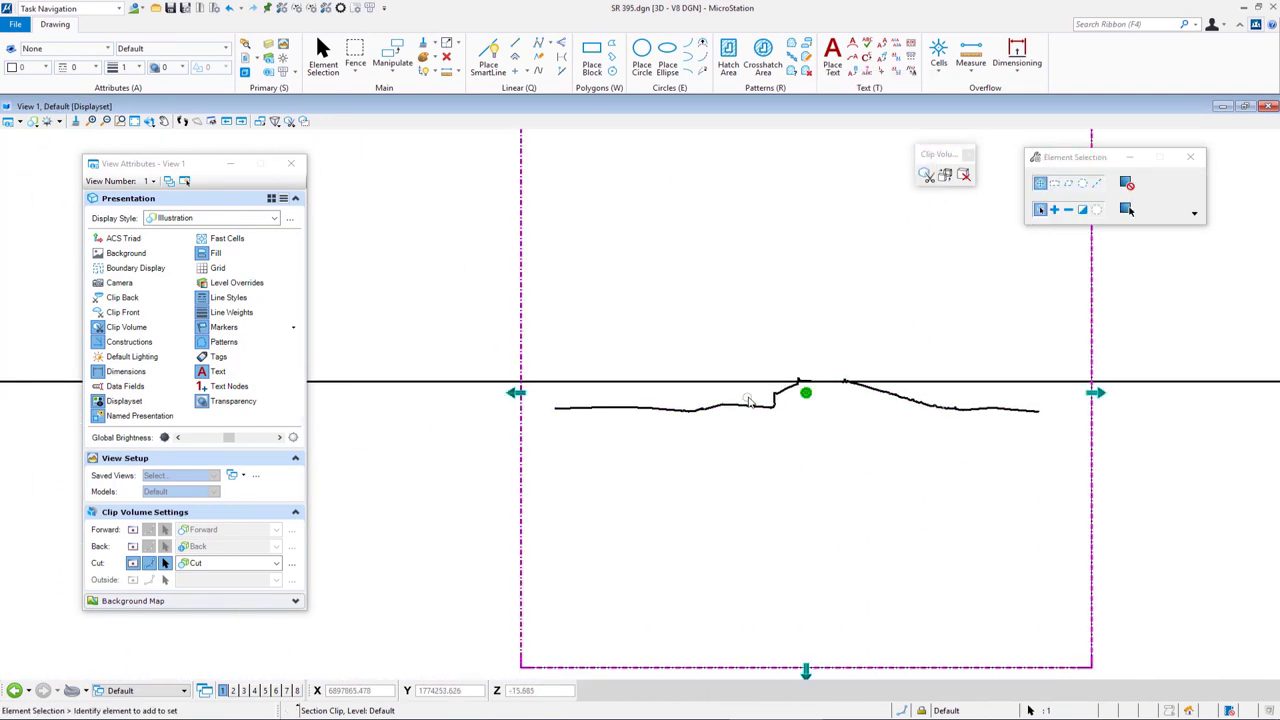
{"action": "scroll", "coordinate": [748, 401], "scroll_direction": "up", "scroll_amount": 4}
{"action": "scroll", "coordinate": [775, 414], "scroll_direction": "up", "scroll_amount": 3}
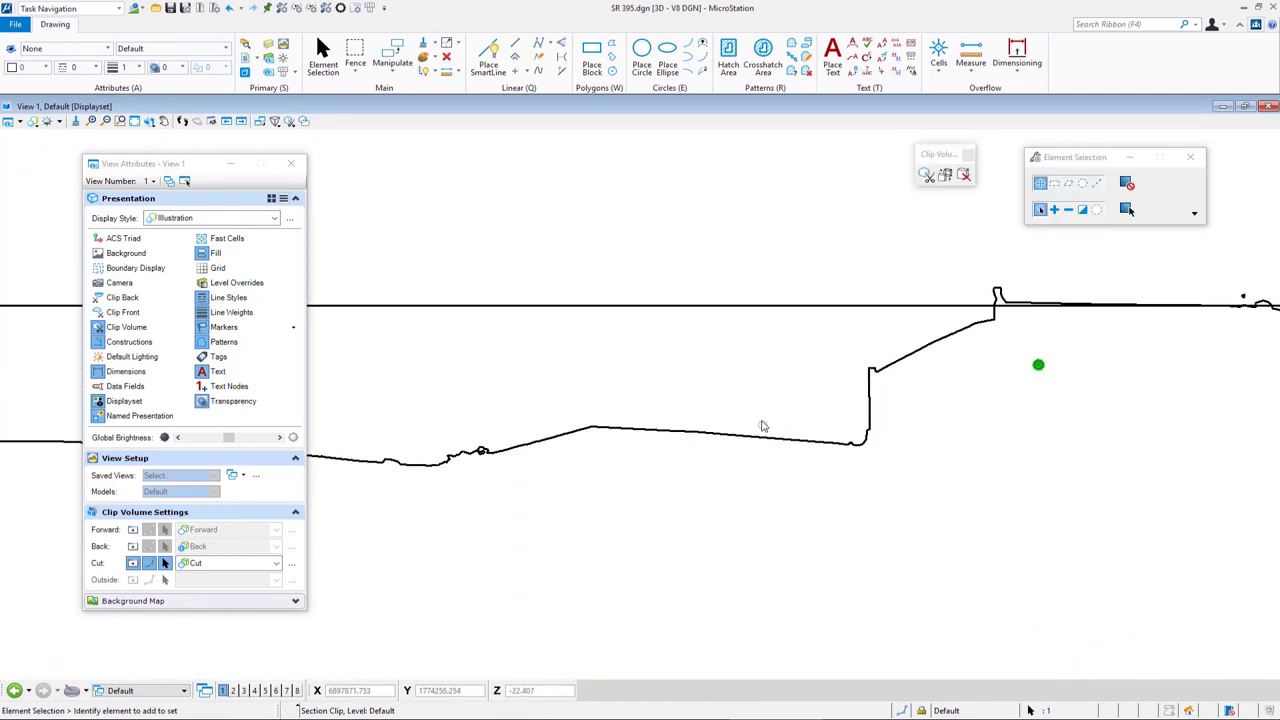
{"action": "scroll", "coordinate": [762, 412], "scroll_direction": "up", "scroll_amount": 2}
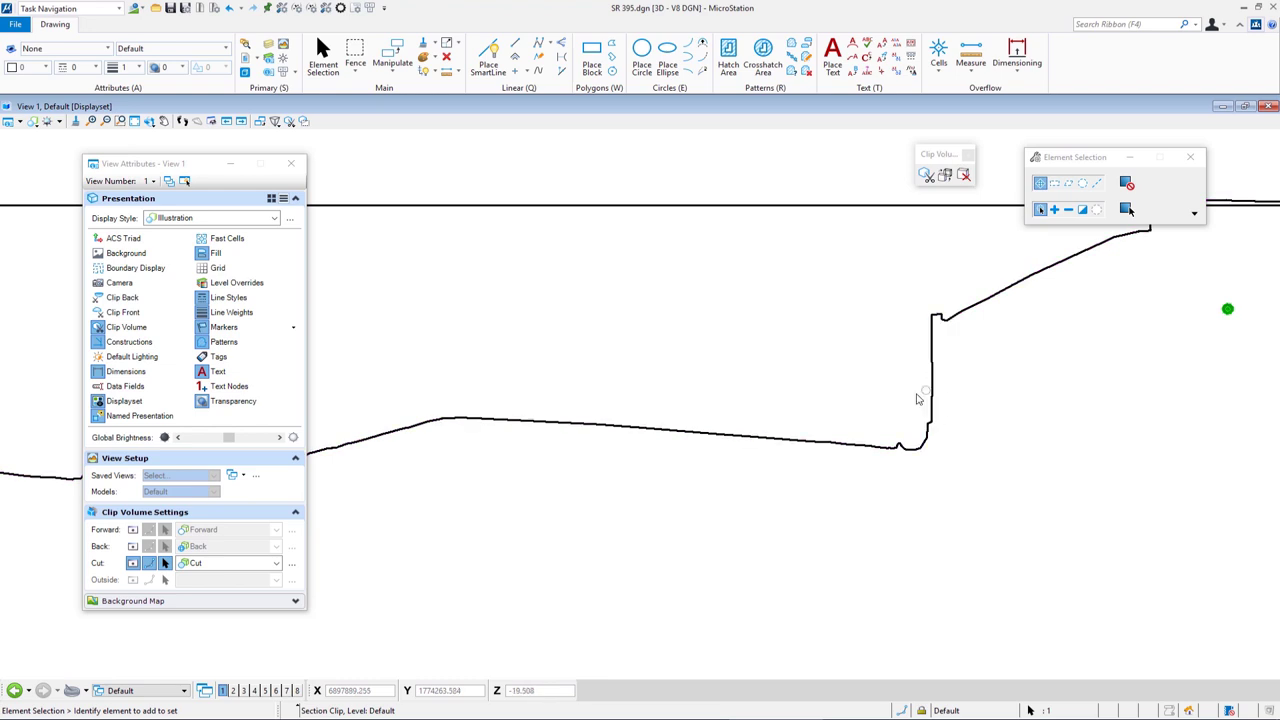
{"action": "middle_click_drag", "start_coordinate": [640, 376], "coordinate": [651, 414]}
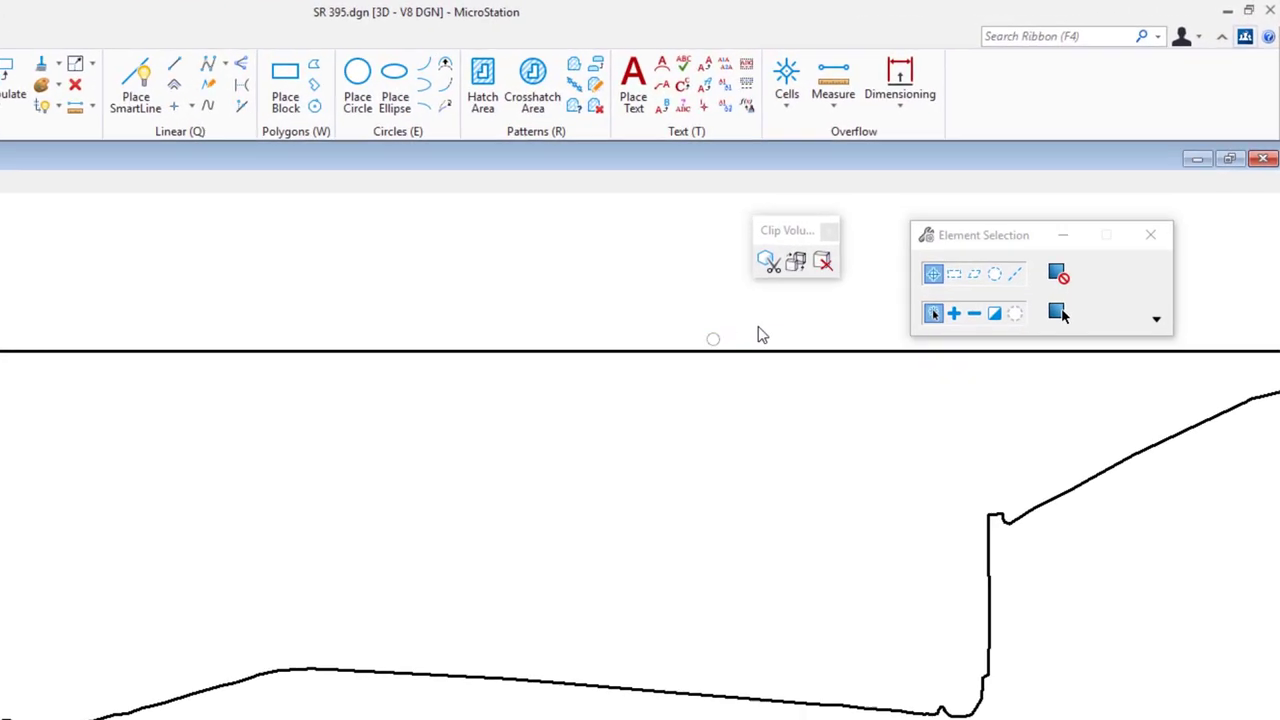
Clear the clip volume from the view and show the whole reality mesh from an oblique angle.
{"action": "left_click", "coordinate": [806, 272]}
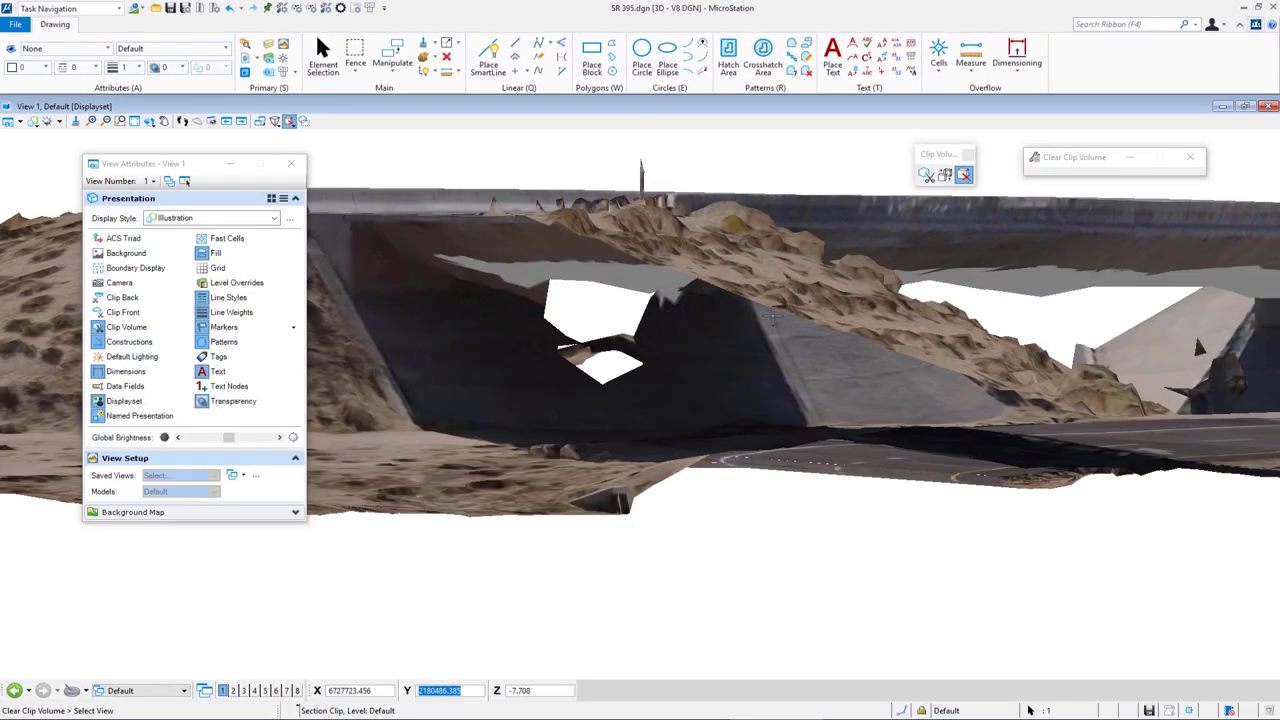
{"action": "middle_click_drag", "start_coordinate": [772, 316], "coordinate": [930, 390], "text": "shift"}
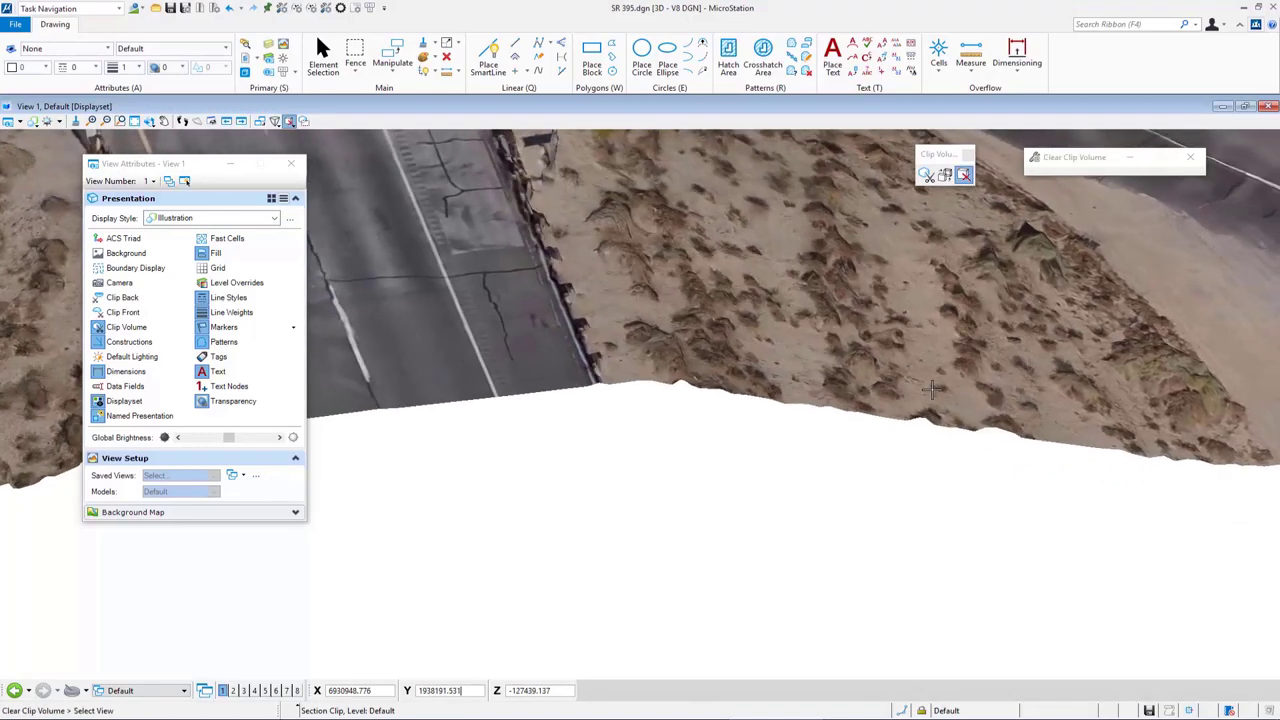
{"action": "scroll", "coordinate": [930, 390], "scroll_direction": "down", "scroll_amount": 5}
{"action": "scroll", "coordinate": [896, 368], "scroll_direction": "up", "scroll_amount": 5}
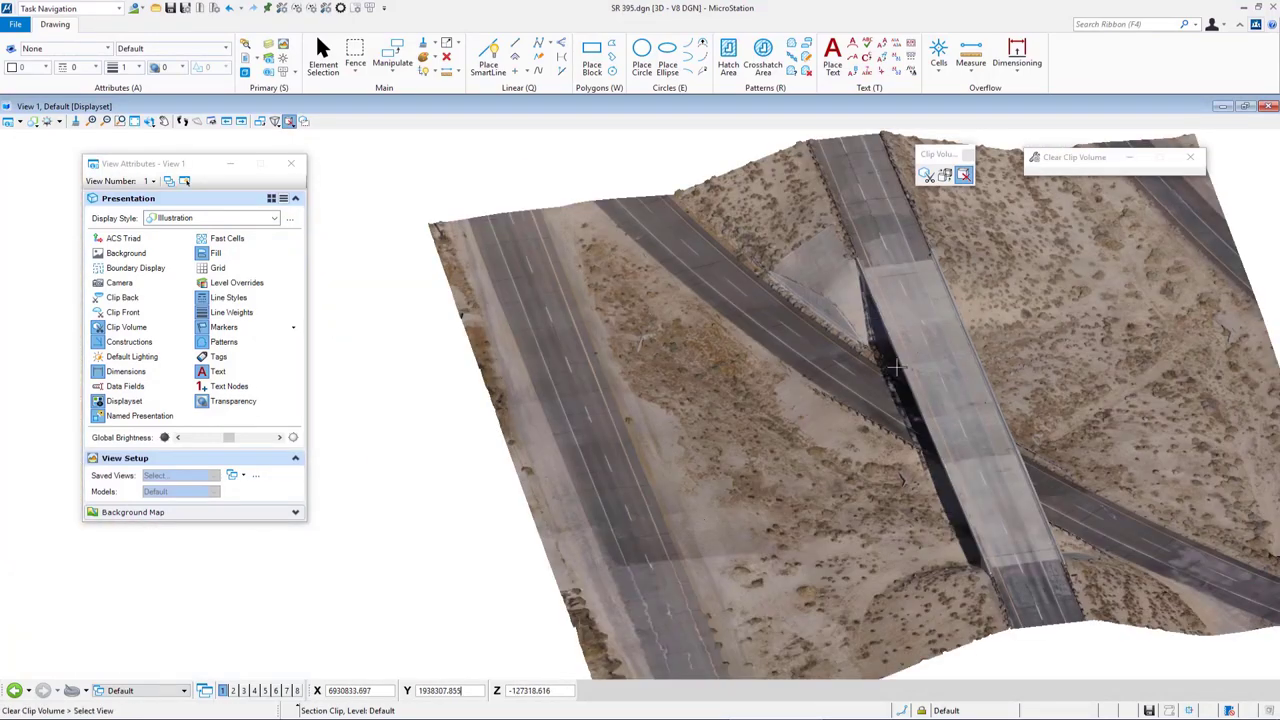
{"action": "middle_click_drag", "start_coordinate": [866, 397], "coordinate": [797, 360], "text": "shift"}
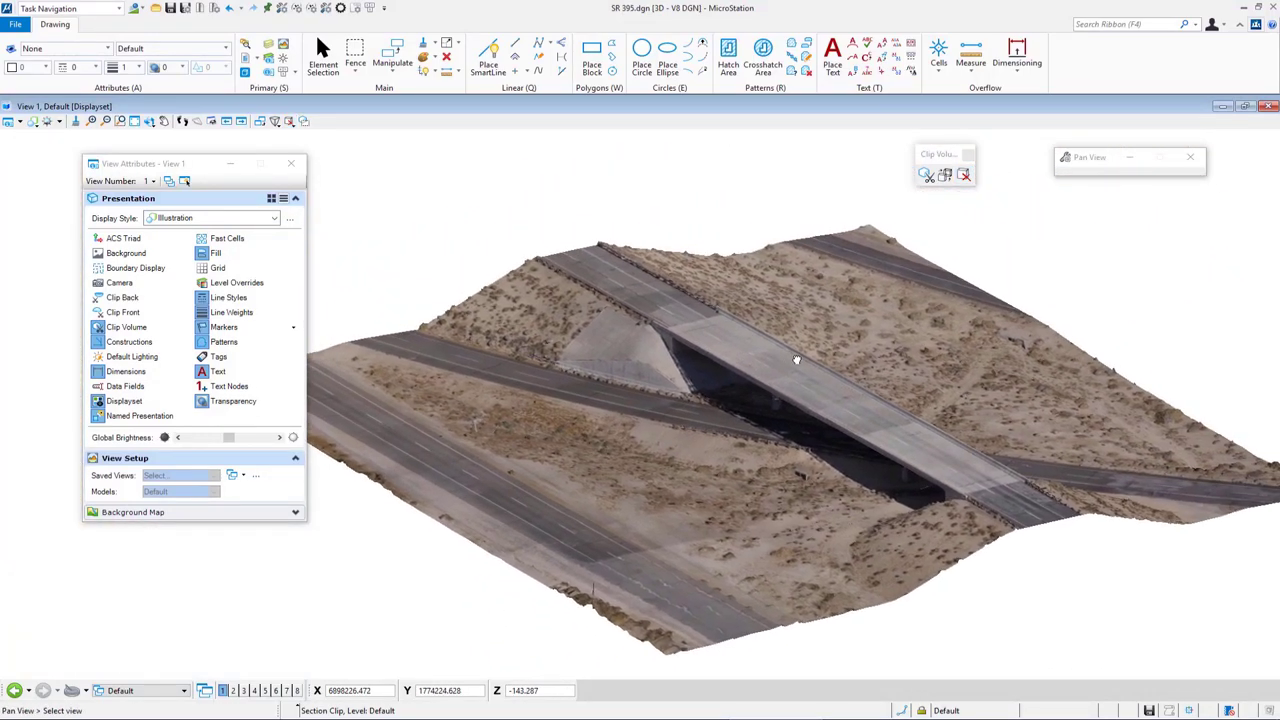